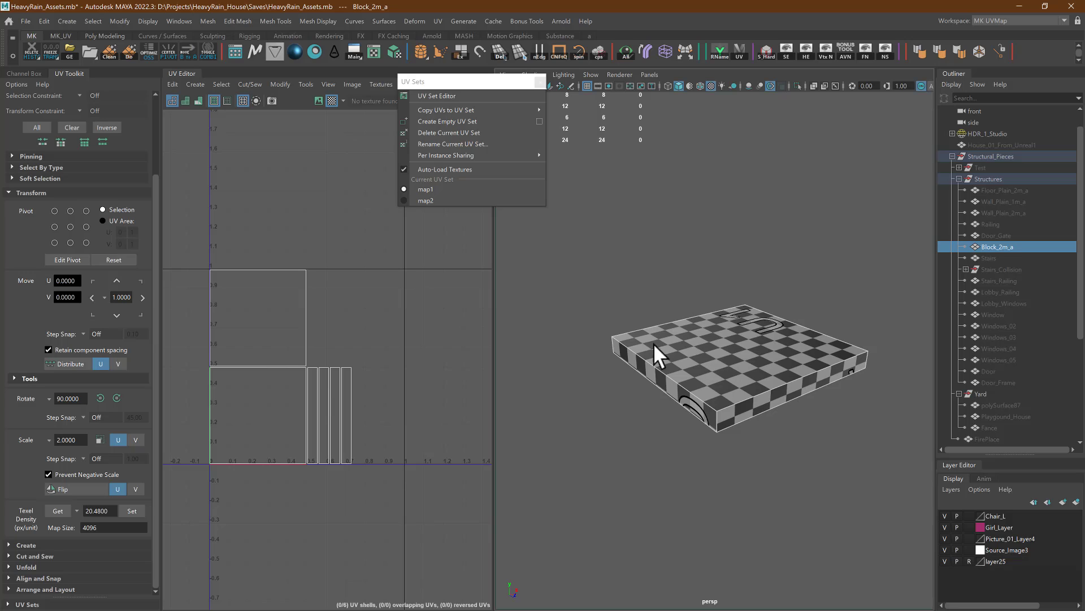
Switch to Unreal Engine, inspect the two wooden panels' lightmap density, and restore the lit view.
key(alt+Tab)
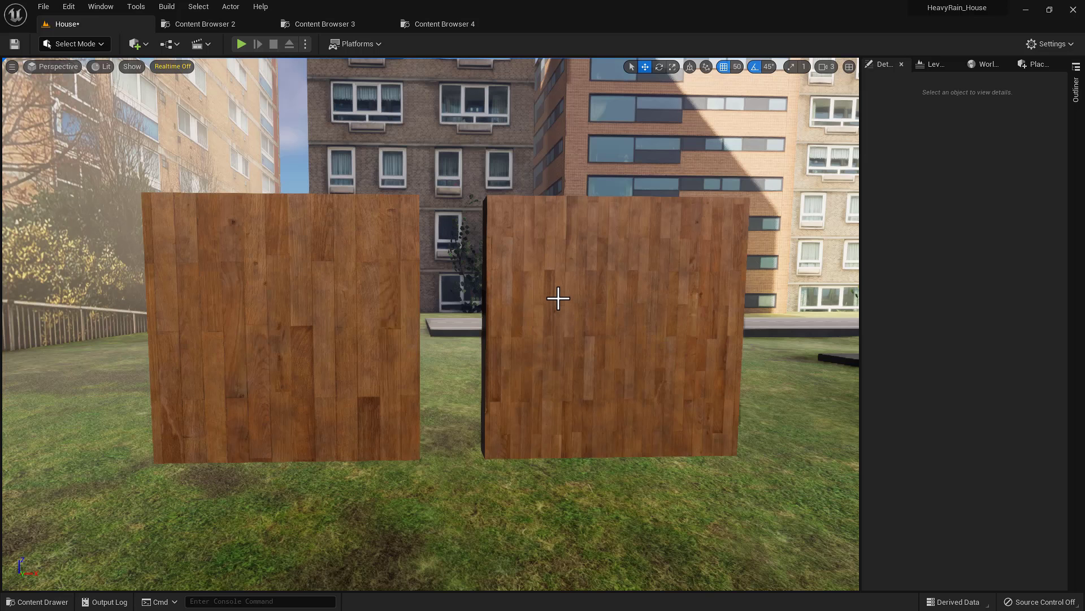
key(alt+0)
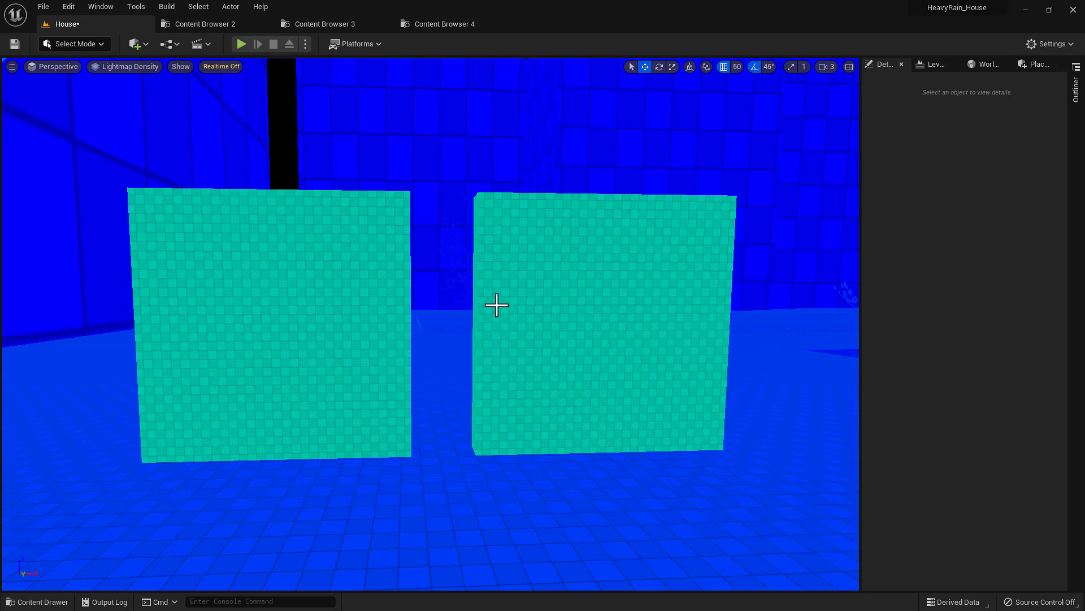
right_drag(497, 306, 481, 305)
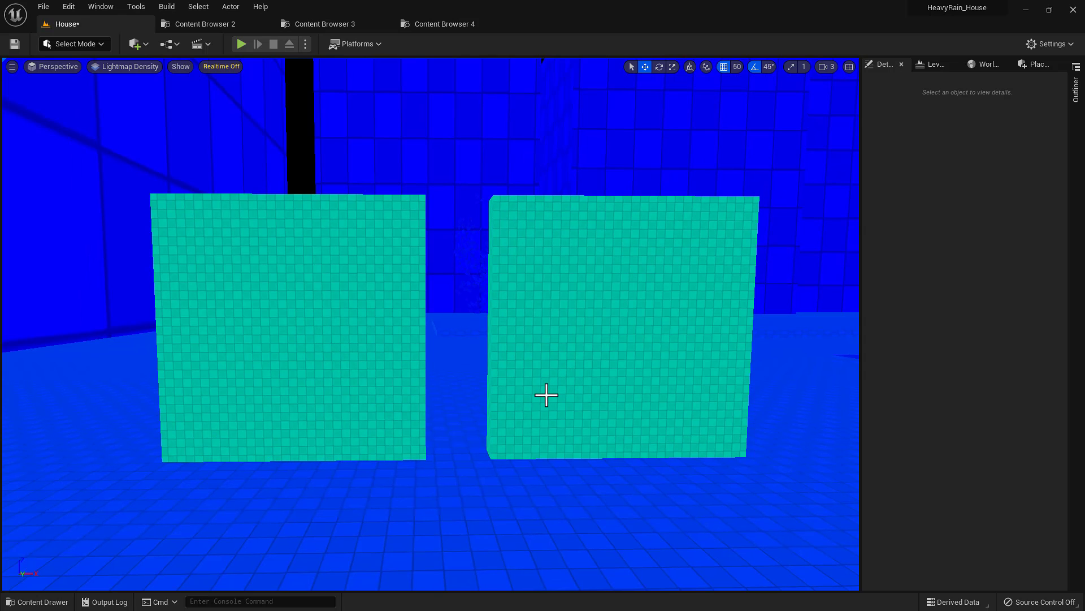
key(alt+4)
Select the two wooden panels one after the other to compare their assigned floor materials.
key(s)
right_drag(425, 374, 435, 385)
key(w)
click(296, 374)
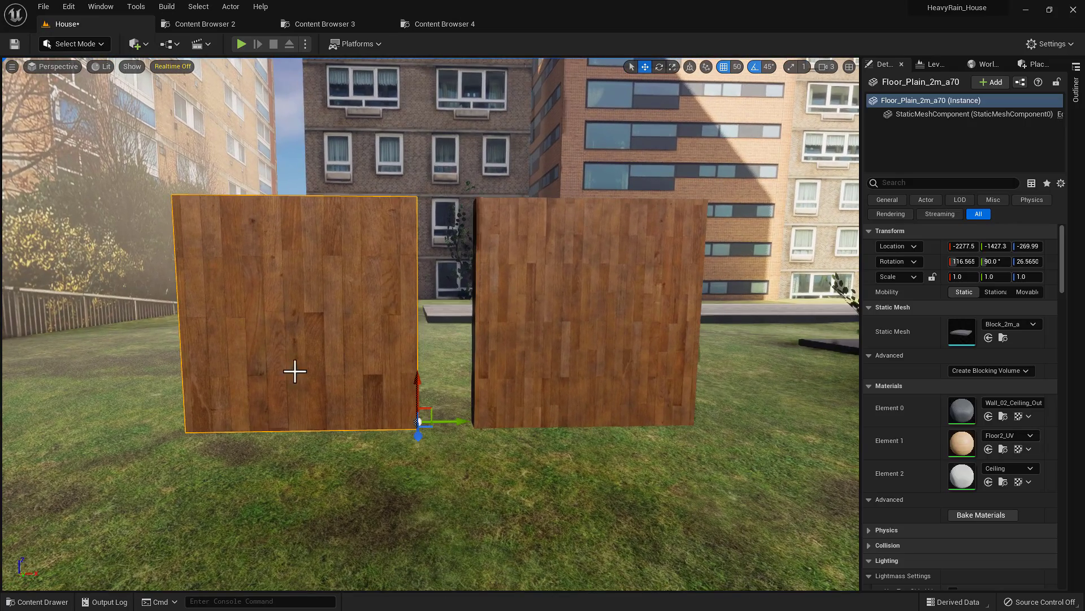
click(537, 396)
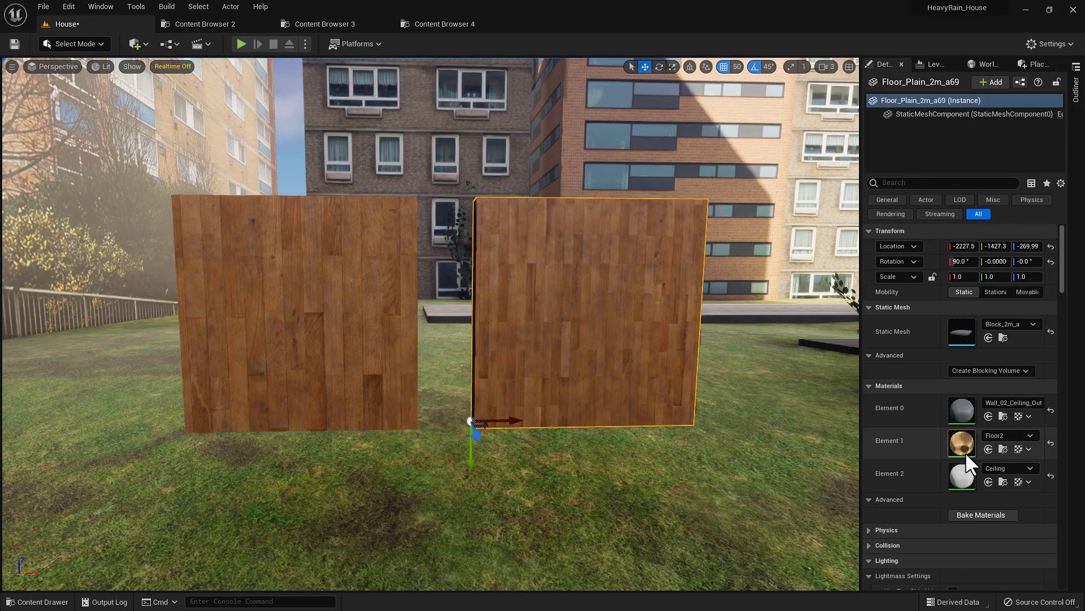
Open the parent Master_Material of the selected panel's Floor2 instance and examine the WorldAlignedTexture nodes in the Metallic Or Specular group.
double_click(961, 440)
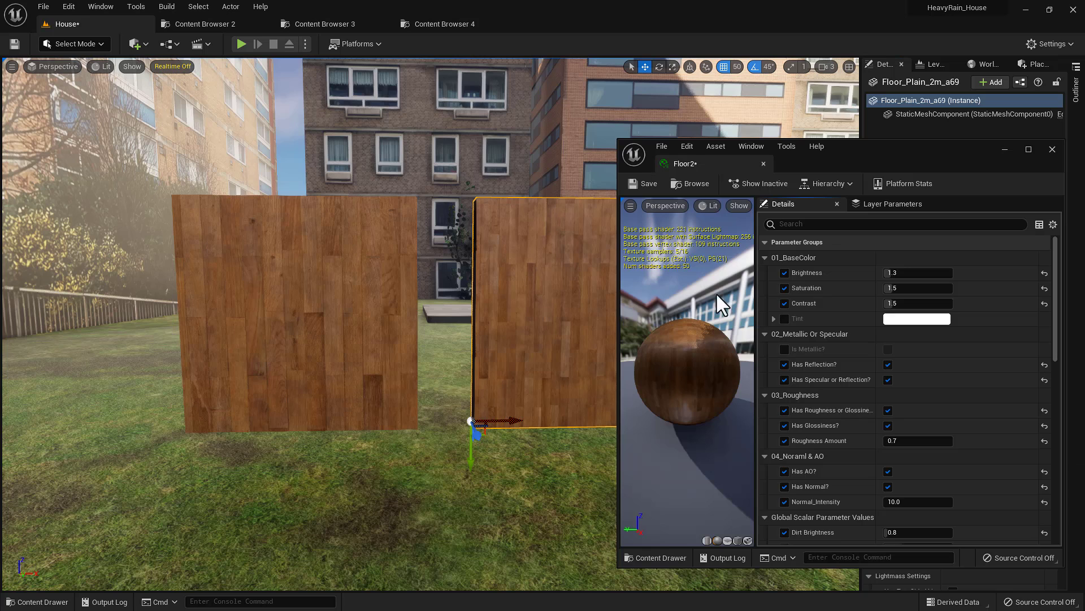
scroll(880, 435, down, 10)
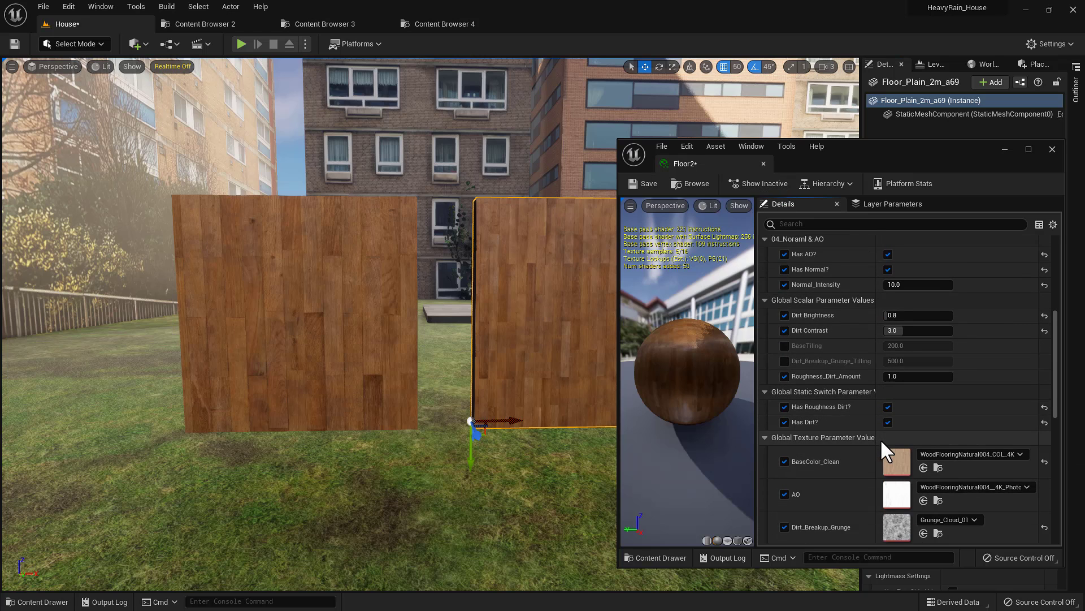
scroll(887, 450, down, 6)
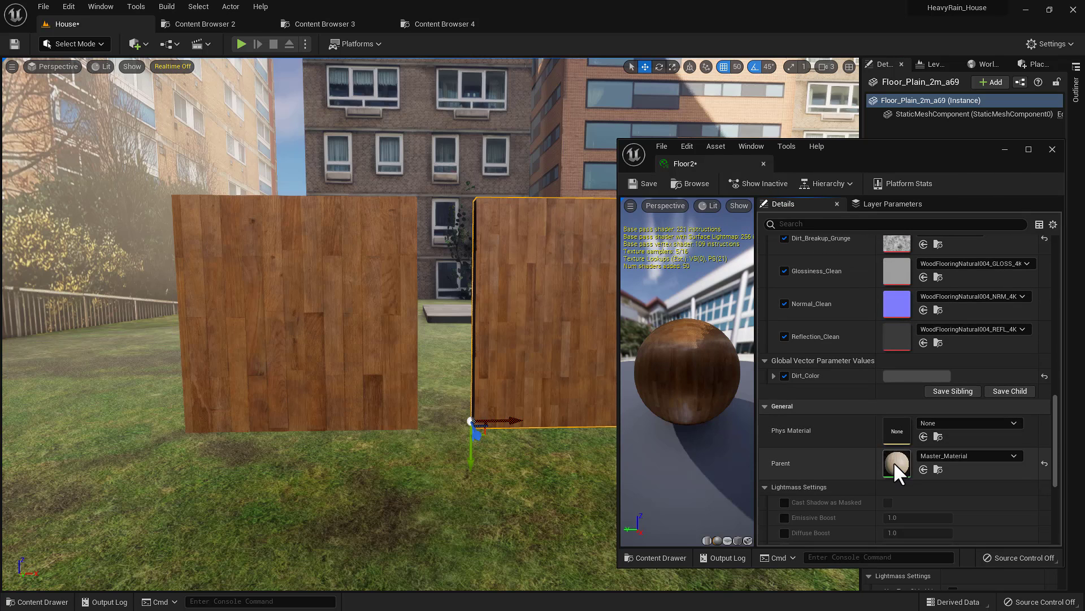
double_click(893, 462)
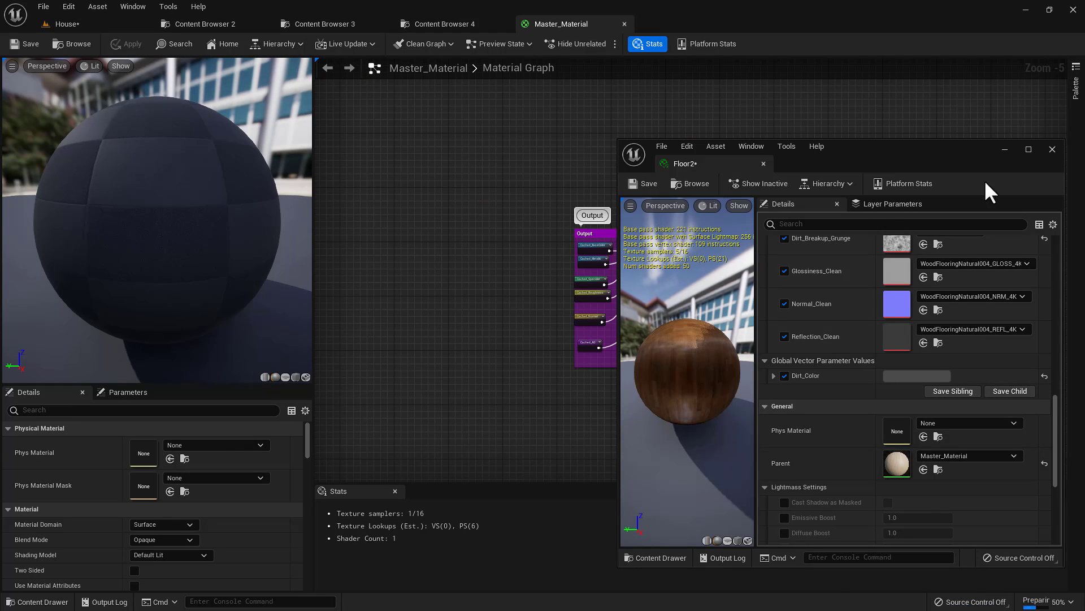
click(1053, 149)
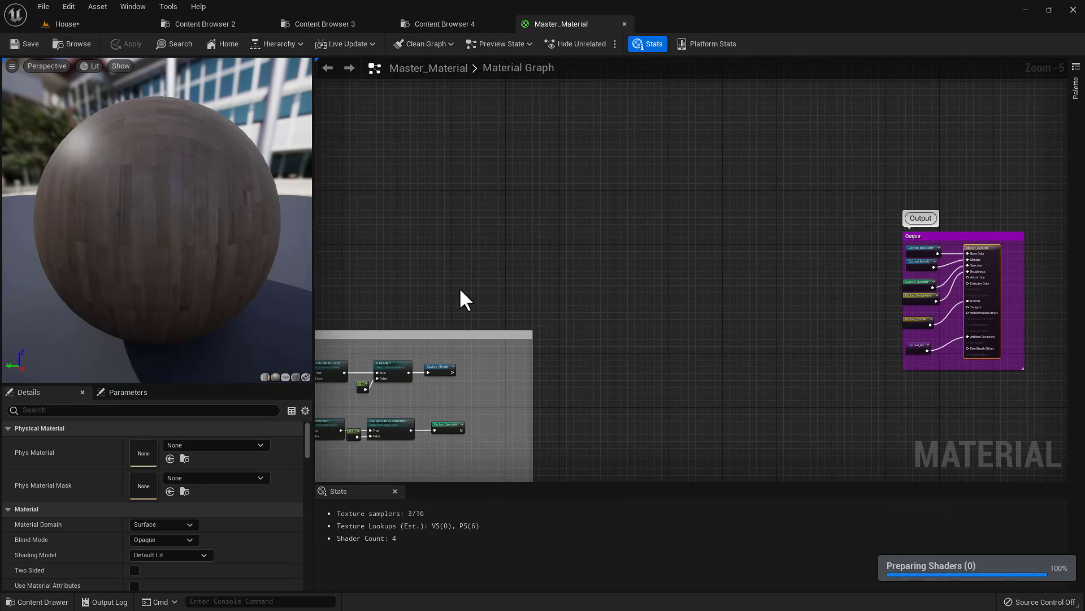
right_drag(460, 289, 814, 226)
scroll(591, 277, up, 5)
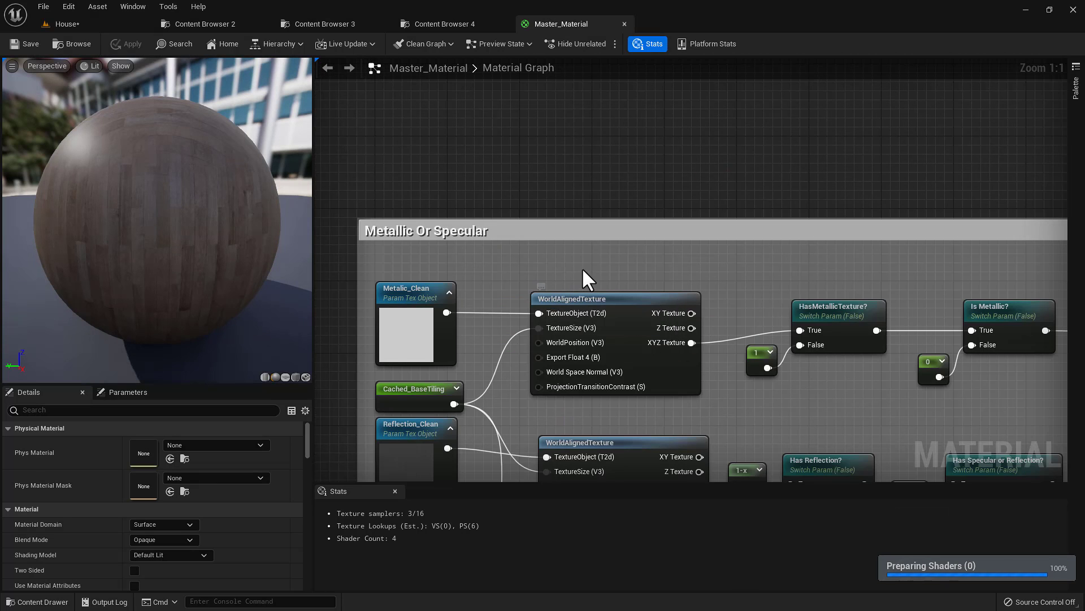
scroll(584, 277, down, 2)
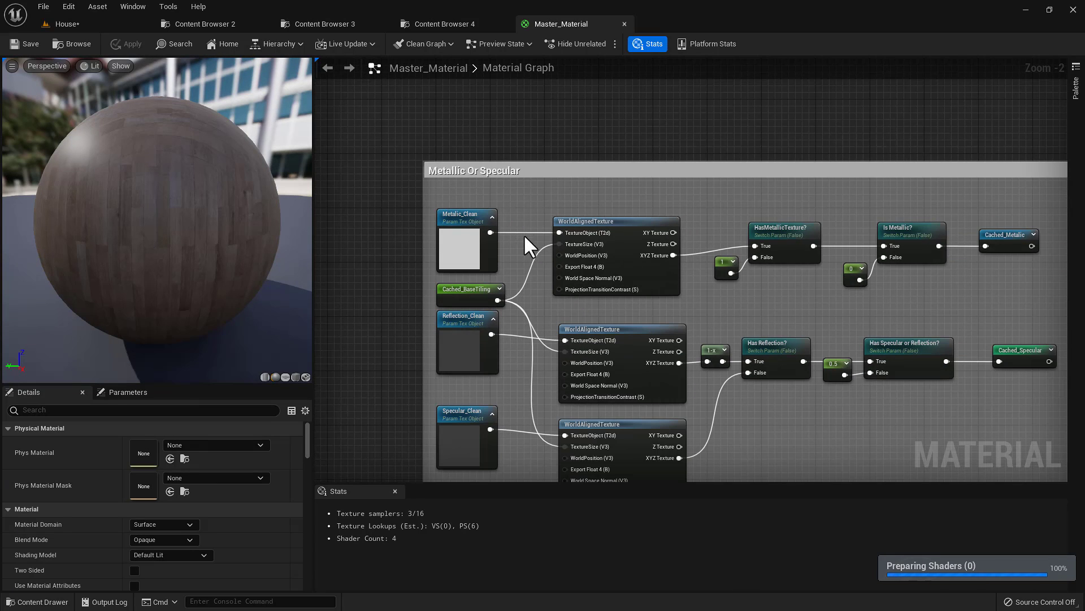
Return to the House level and scale the Floor2 panel to about 2.21 in X and 1.69 in Y.
click(97, 22)
right_drag(534, 304, 568, 306)
key(r)
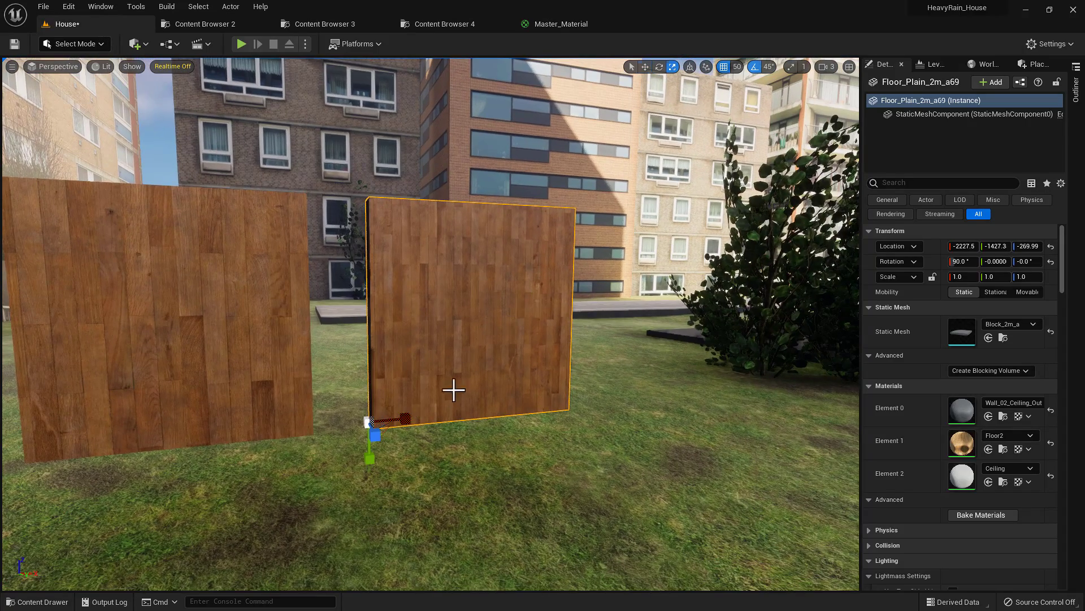
drag(412, 415, 509, 415)
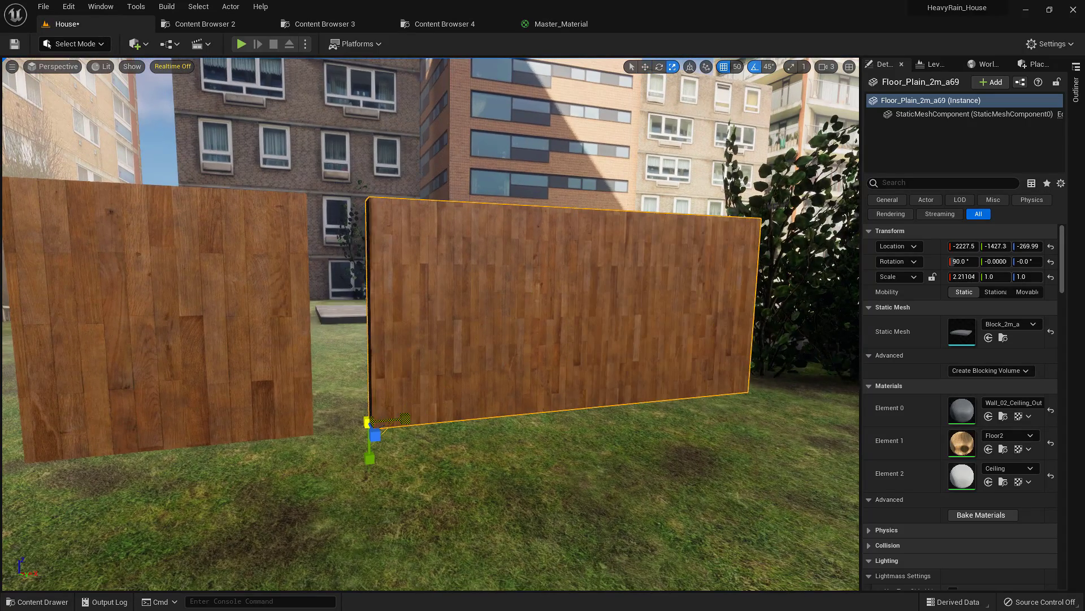
drag(376, 464, 417, 363)
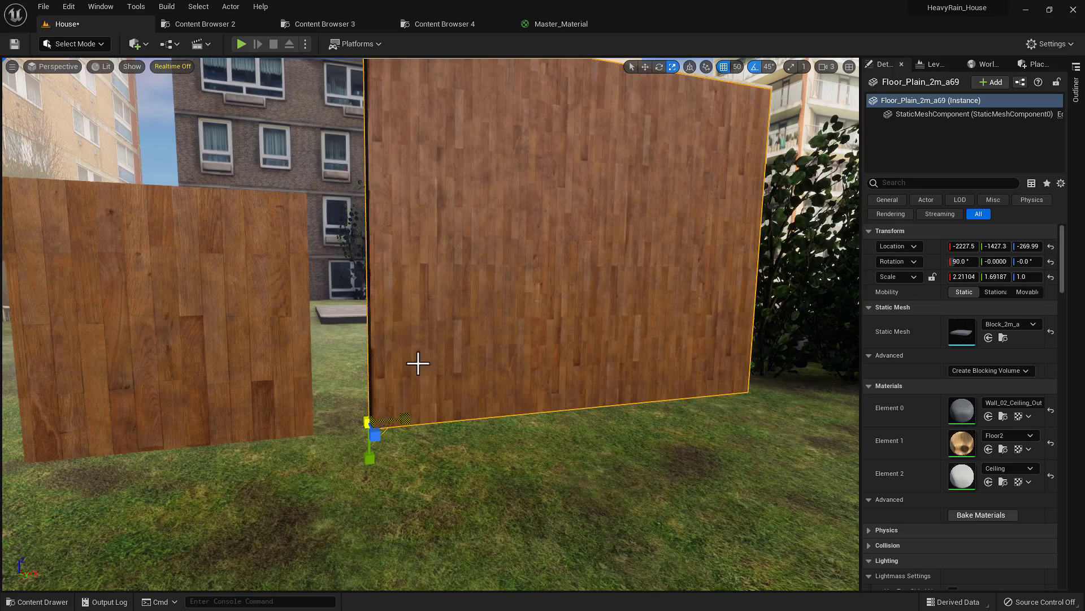
Select the unscaled Floor2_UV panel and frame it together with the enlarged panel to compare their wood textures.
scroll(417, 363, up, 2)
click(223, 356)
key(f)
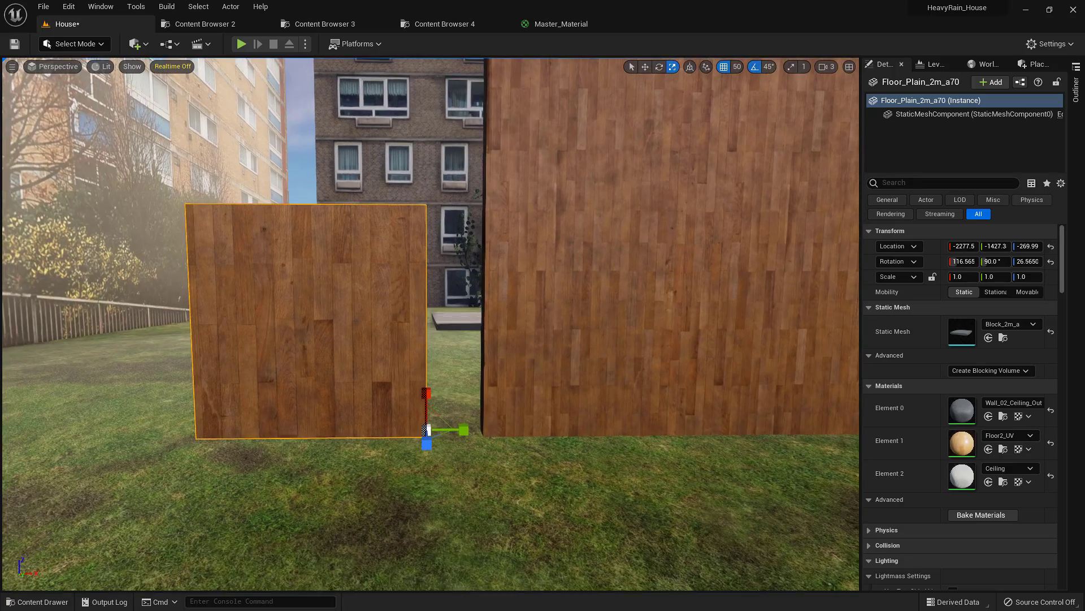
key(s)
mouse_move(359, 373)
right_down()
mouse_move(342, 375)
mouse_move(360, 373)
right_up()
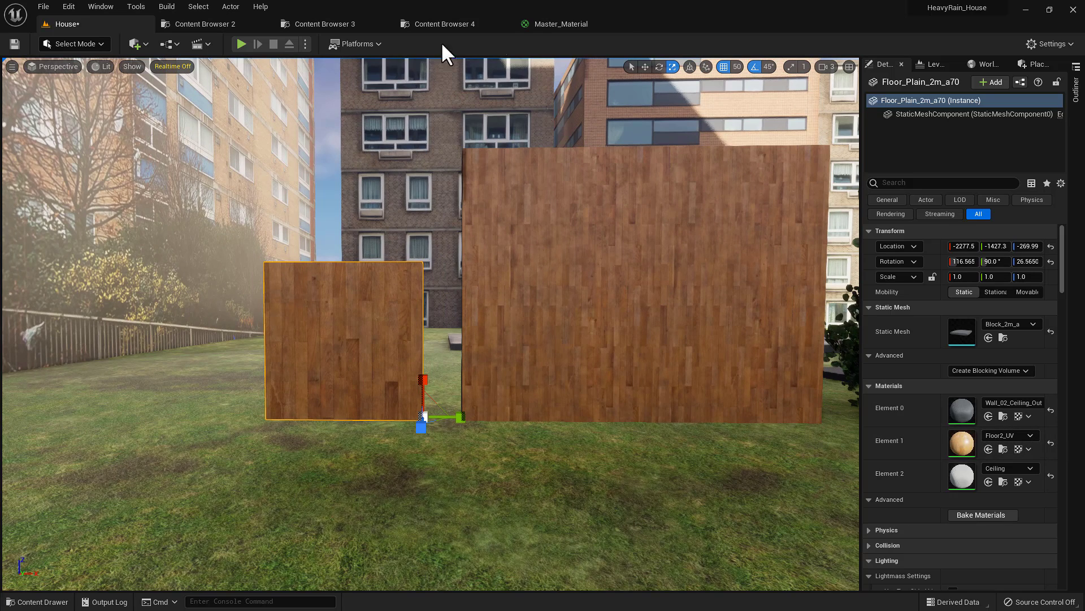
Review the WorldAlignedTexture nodes in Master_Material once more and inspect both wooden panels in the House level.
click(534, 22)
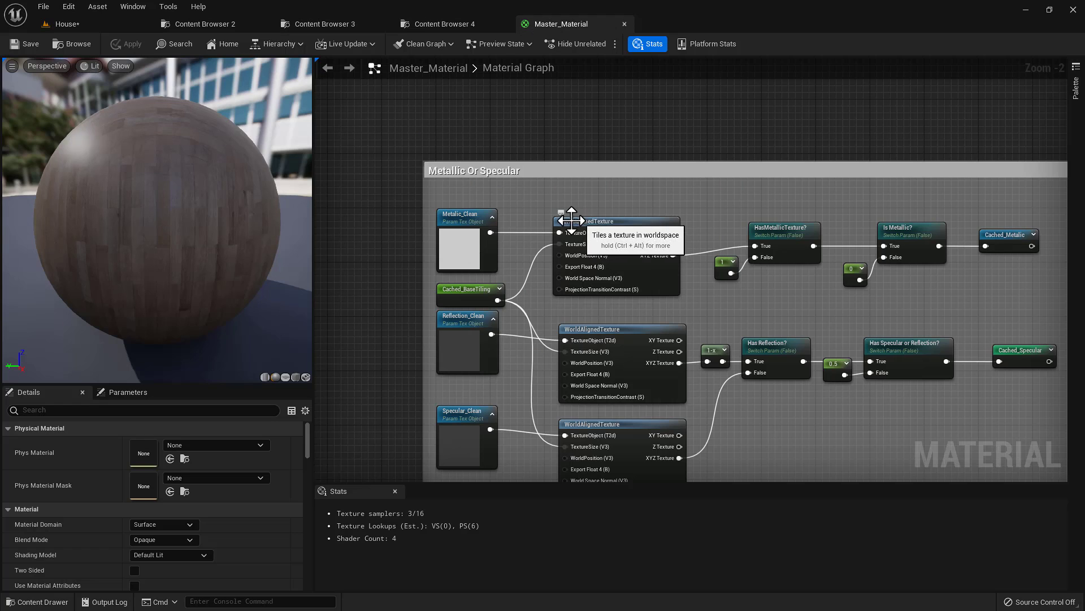
scroll(585, 223, up, 2)
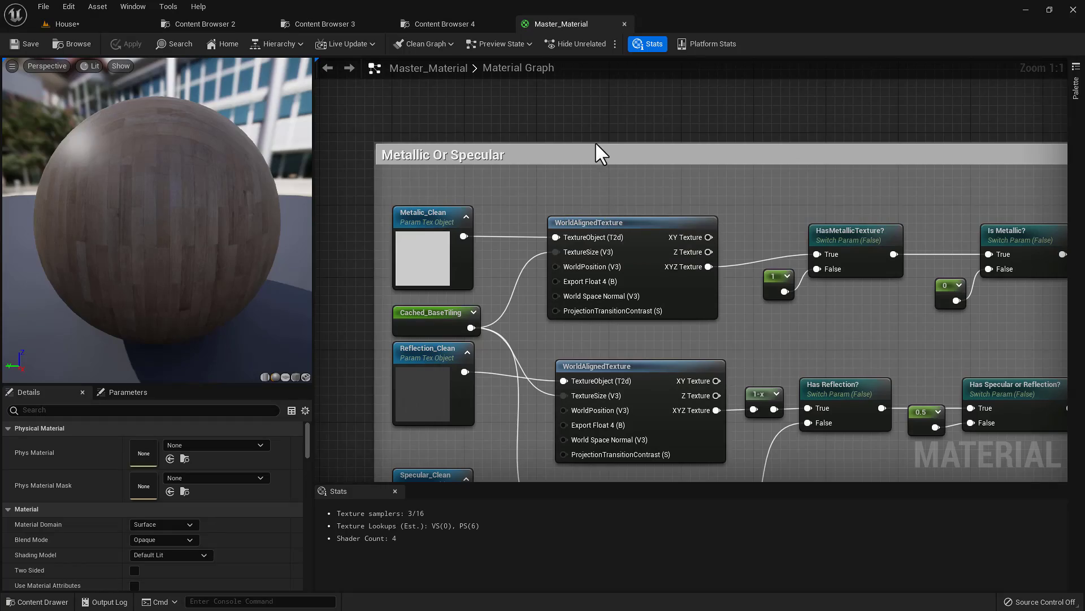
click(99, 22)
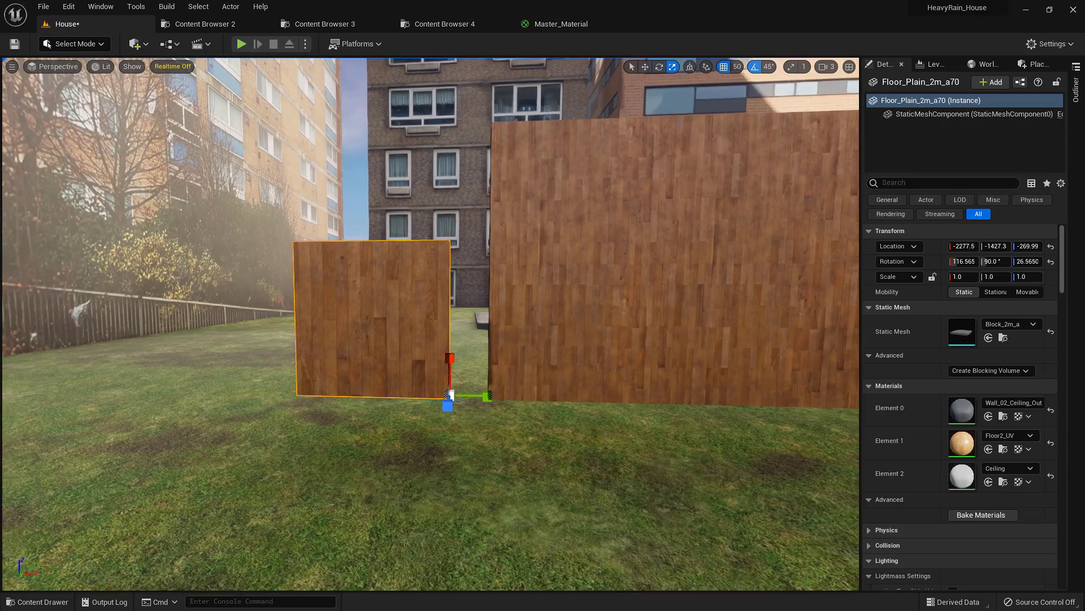
key(w)
right_drag(368, 264, 361, 261)
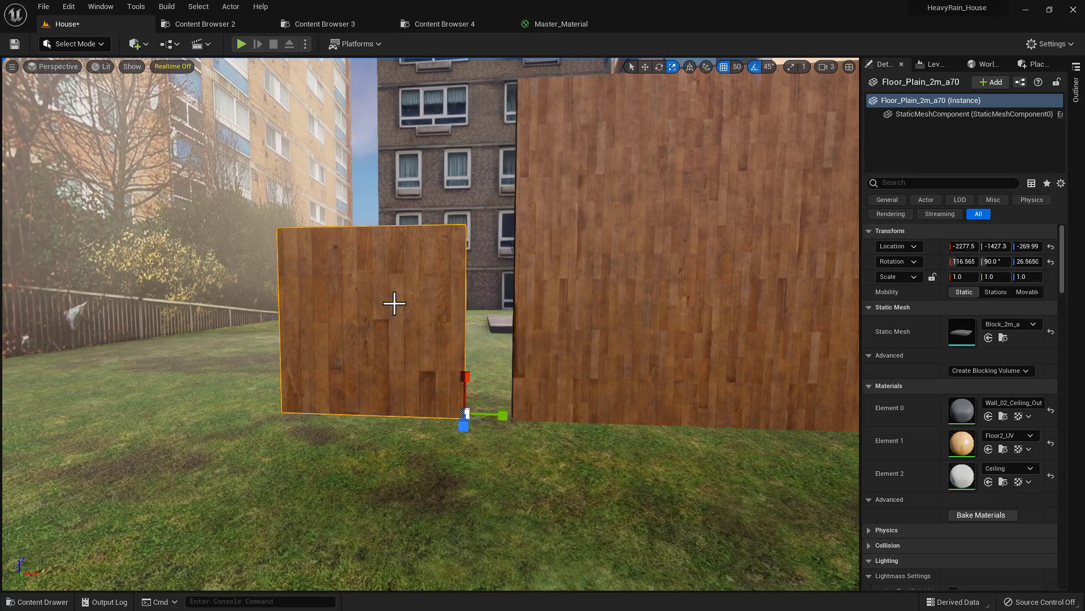
mouse_move(395, 303)
right_down()
mouse_move(411, 316)
mouse_move(385, 300)
right_up()
key(s)
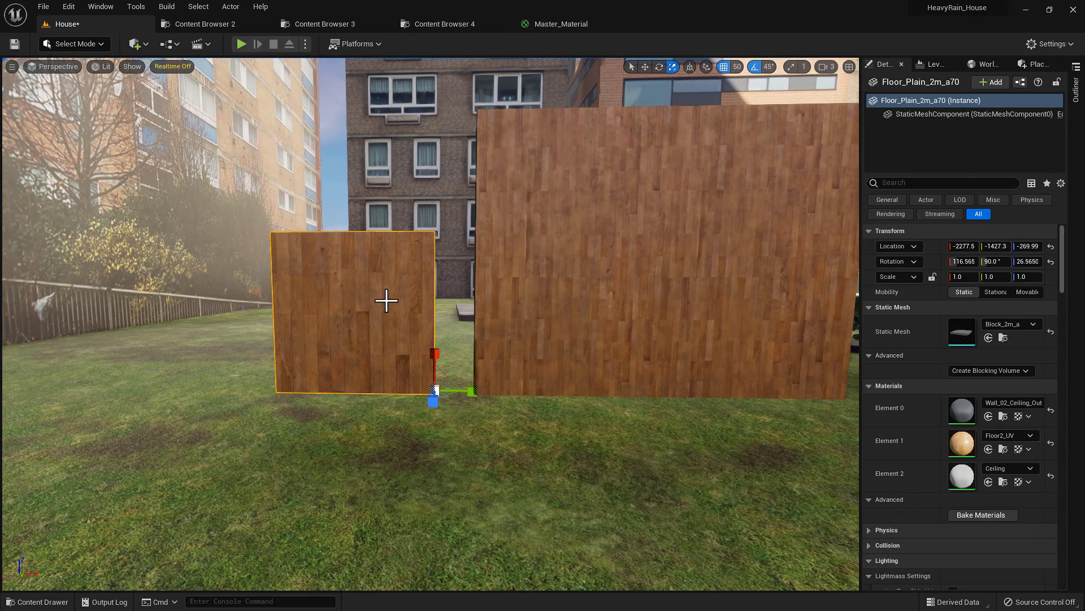
Switch to Maya and select the UV shells of Block_2m_a's top and bottom faces to inspect their layout.
key(alt+Tab)
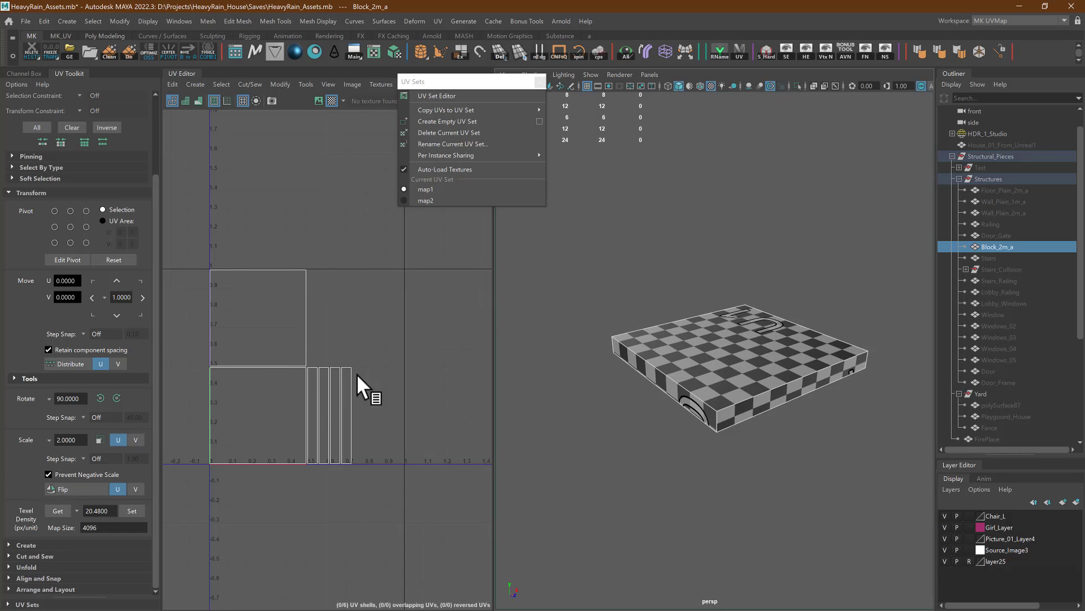
right_drag(321, 247, 270, 236)
click(291, 300)
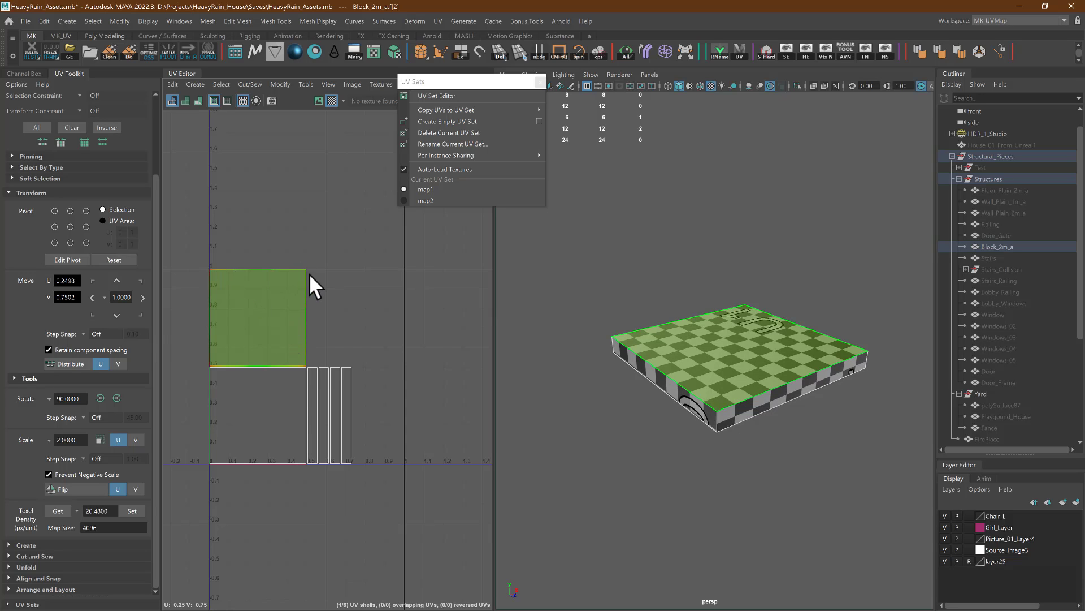
click(295, 419)
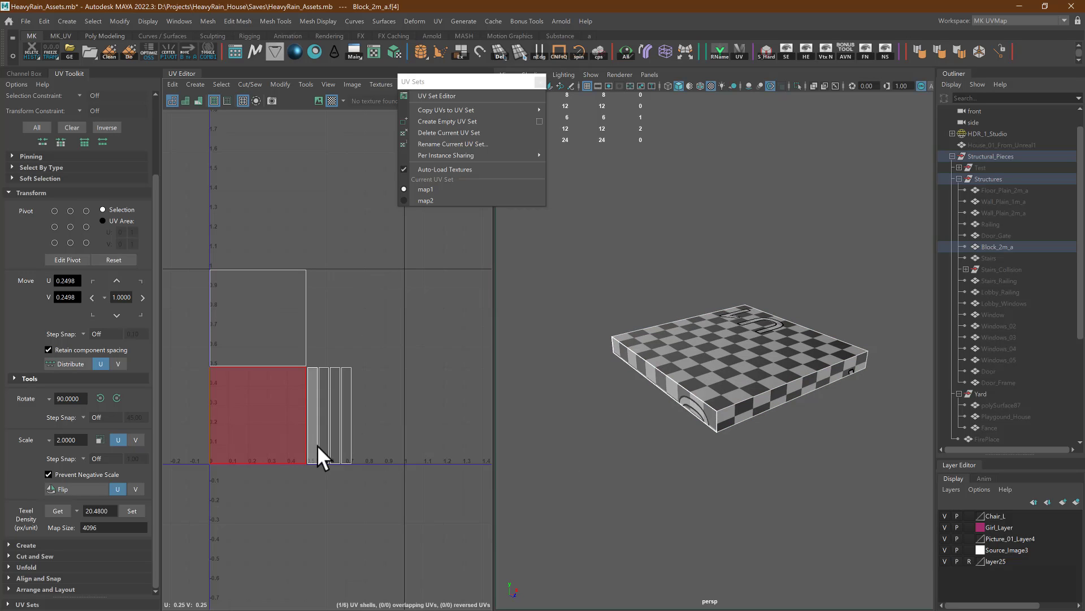
alt+drag(625, 439, 615, 406)
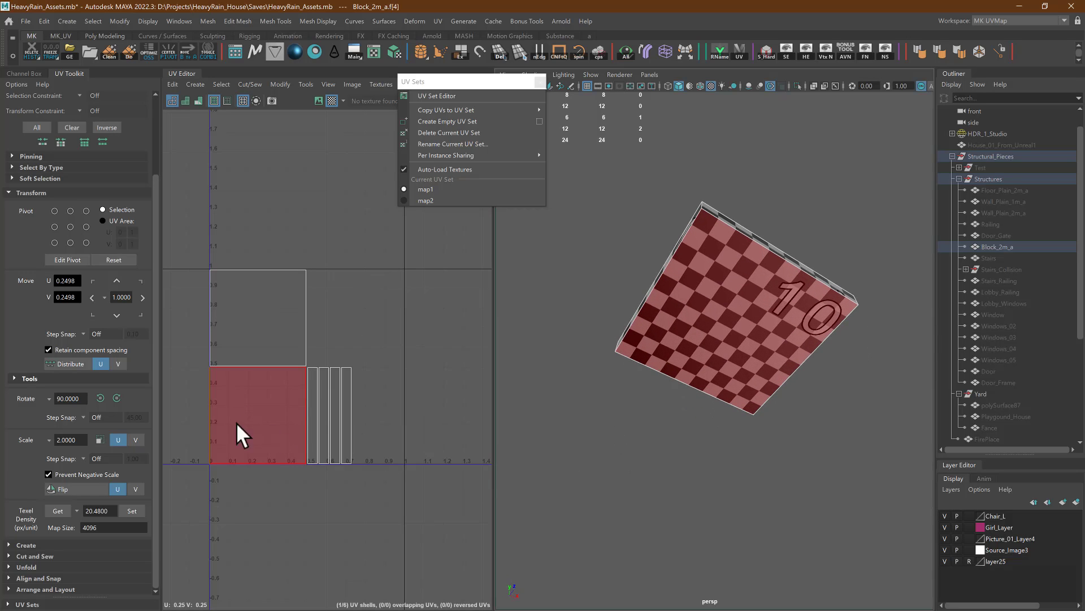
alt+middle_drag(386, 332, 395, 340)
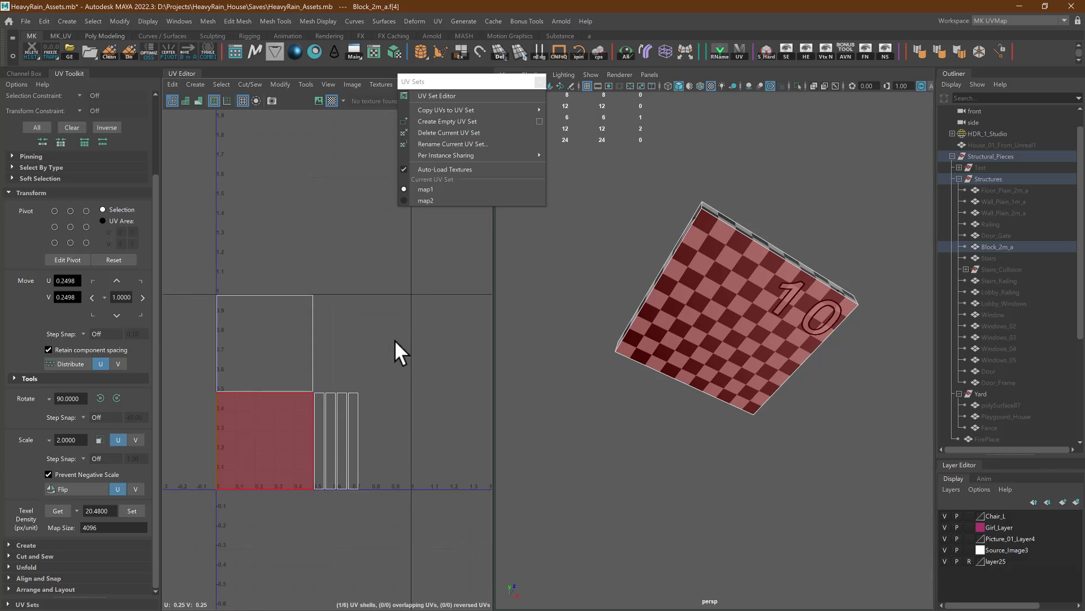
Select the whole Block_2m_a and scale it up along its length to test the checker texture.
alt+drag(602, 260, 595, 299)
right_drag(603, 256, 643, 233)
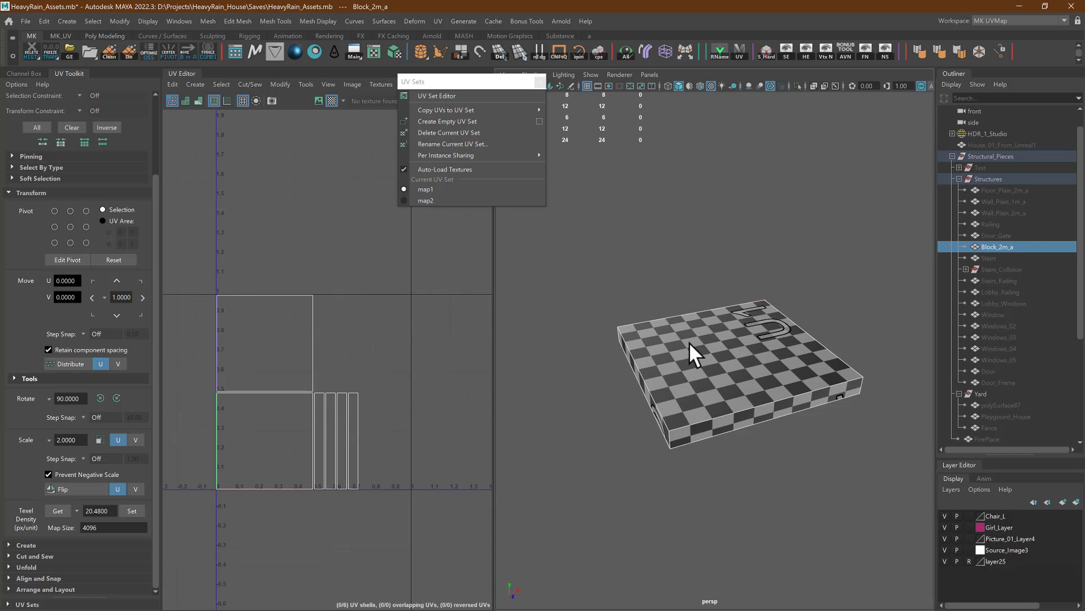
key(r)
drag(714, 436, 765, 433)
alt+drag(771, 369, 671, 379)
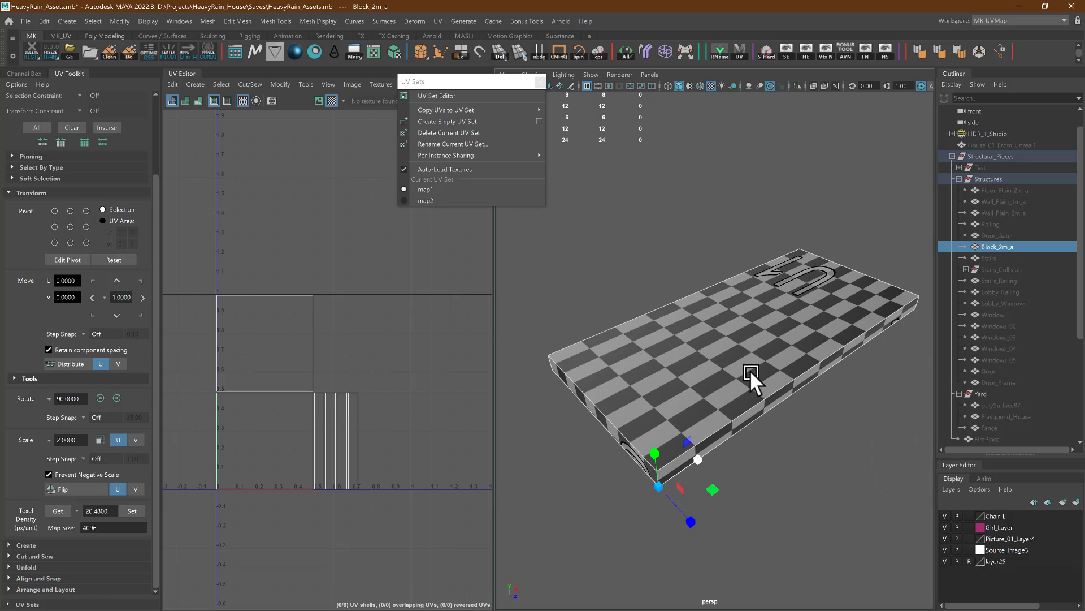
drag(700, 446, 806, 411)
right_drag(809, 295, 866, 275)
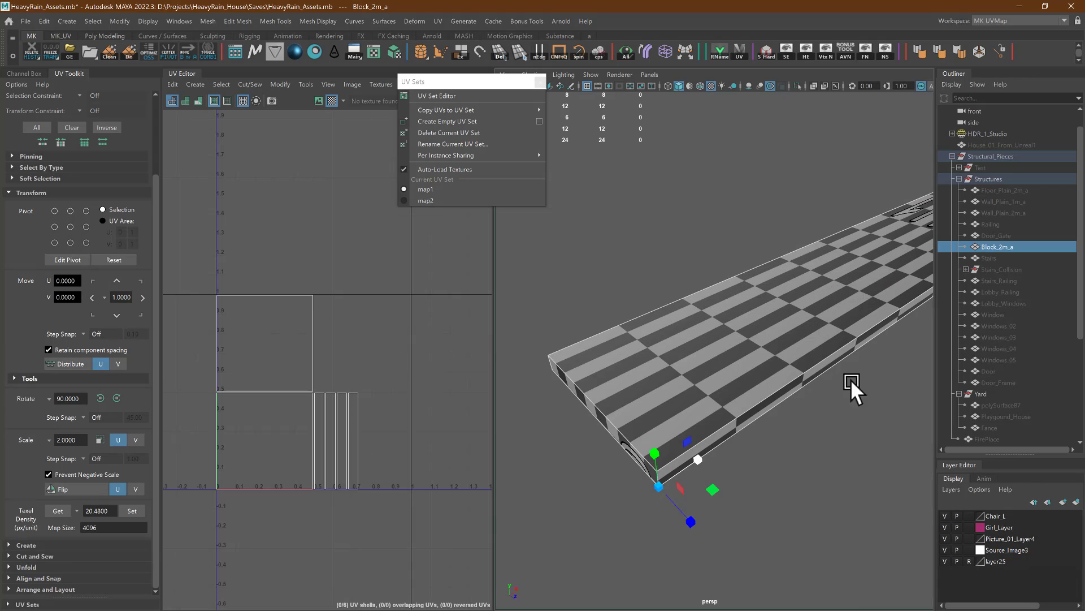
Rescale Block_2m_a across its width, inspect its checker texture, and switch back to Unreal Engine.
alt+drag(850, 379, 701, 444)
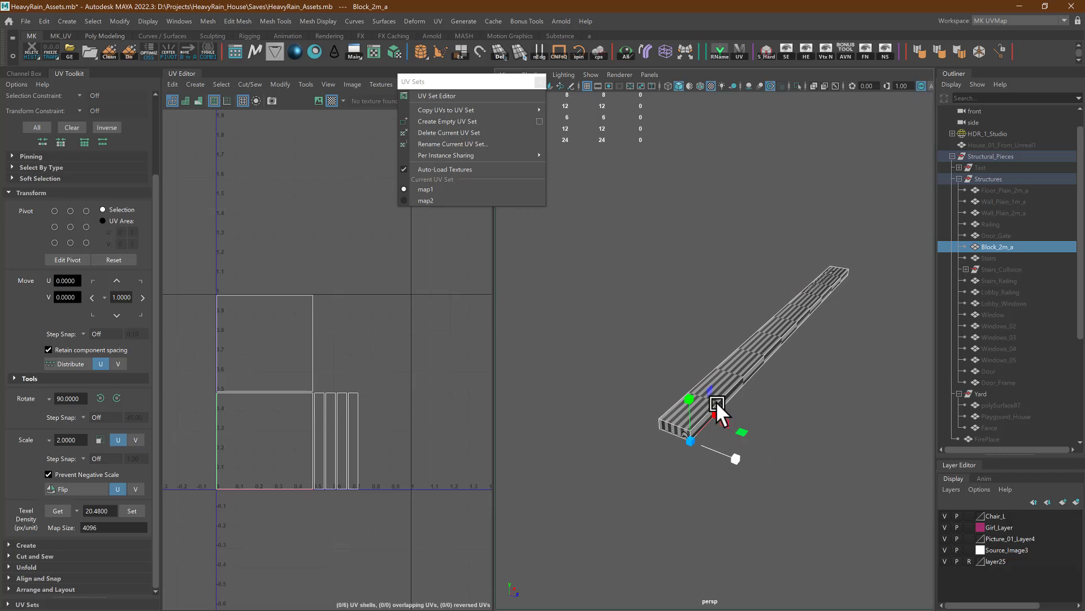
alt+right_drag(715, 401, 791, 421)
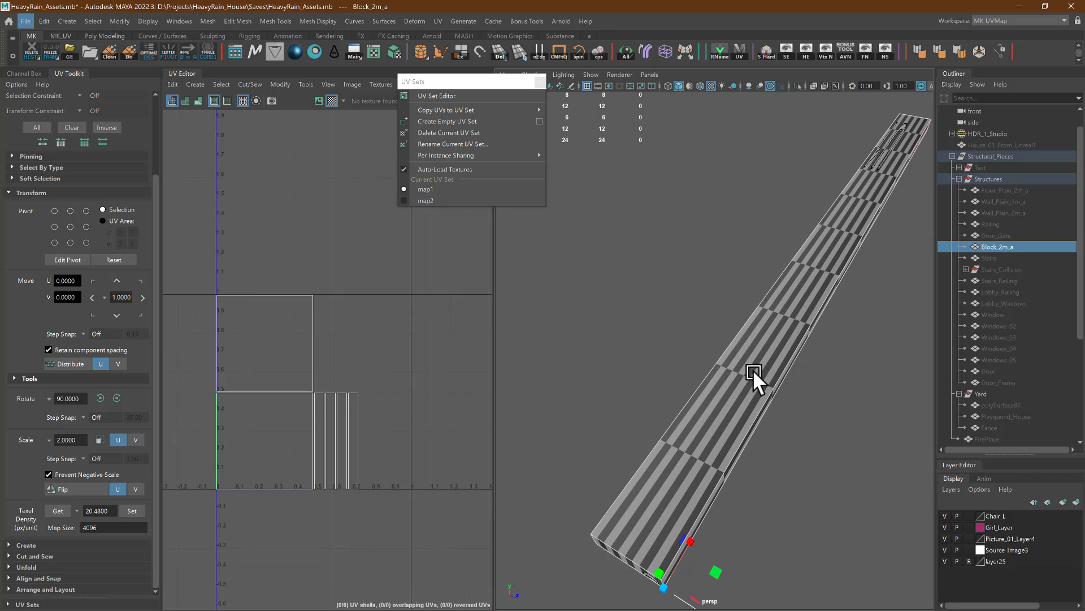
alt+drag(758, 434, 737, 439)
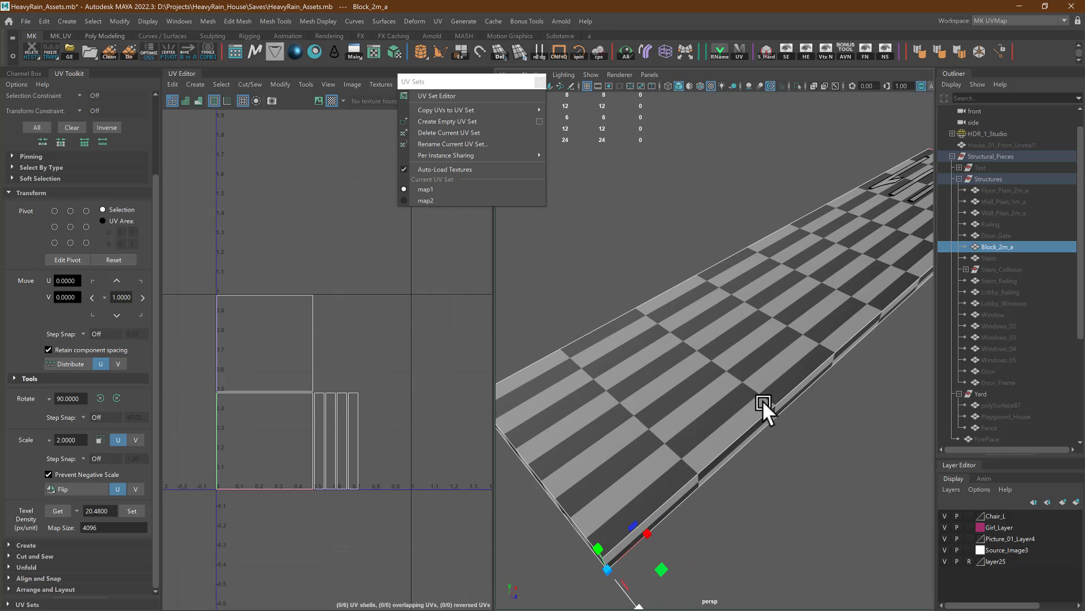
alt+drag(762, 399, 725, 331)
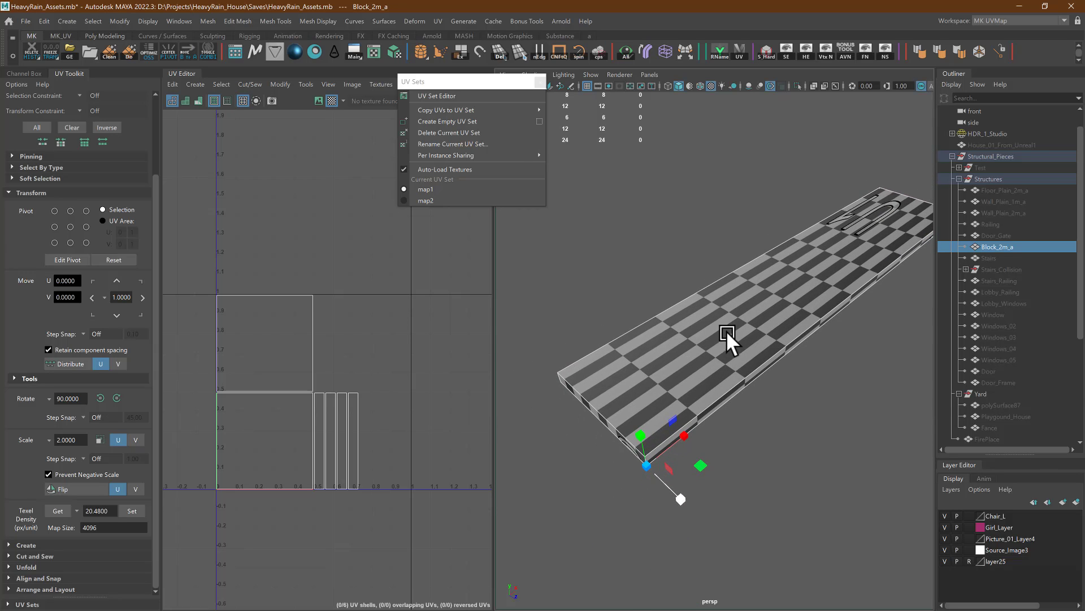
key(alt+Tab)
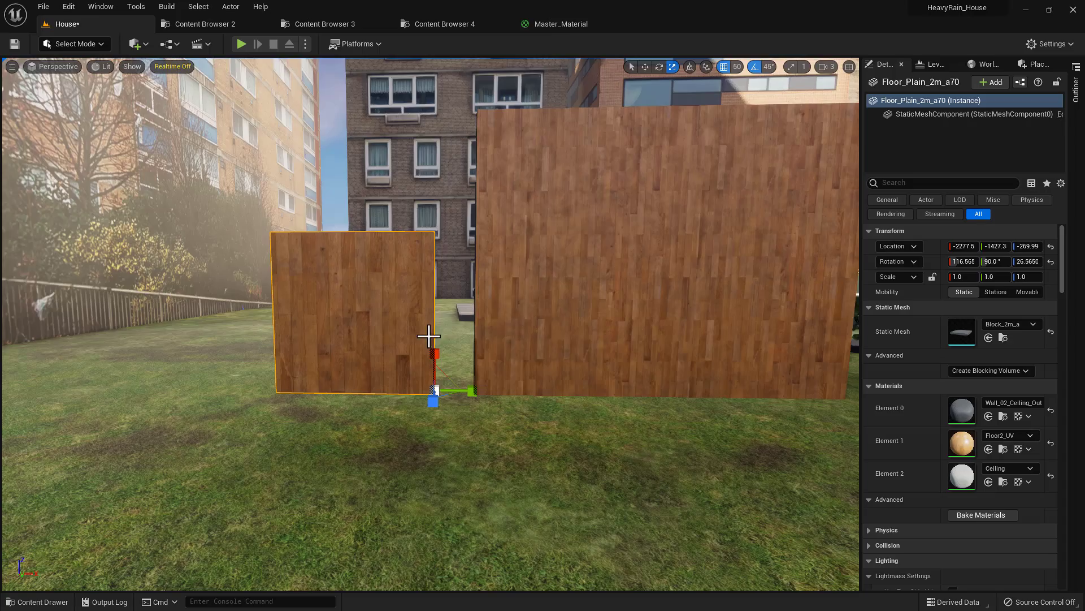
Move into the house interior and select the long concrete ledge beneath the fireplace to inspect its scaled surface.
right_drag(467, 327, 671, 334)
key(w)
key(w)
right_drag(526, 300, 376, 338)
click(555, 335)
key(a)
key(s)
key(d)
click(520, 378)
right_drag(452, 410, 671, 290)
key(s)
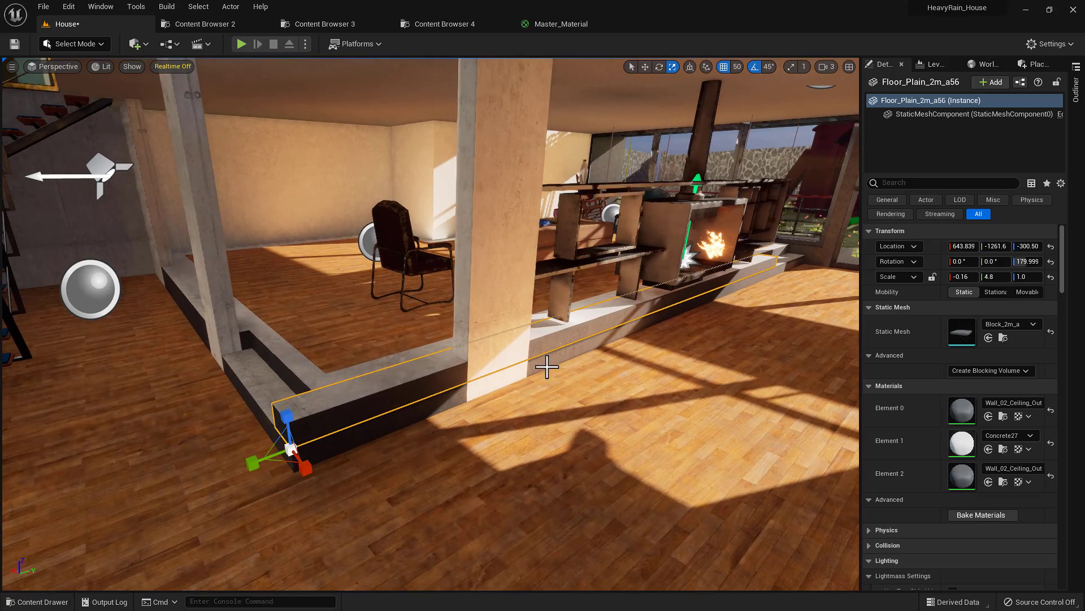
Reset the concrete ledge's scale to 1.0 to inspect the unscaled block, and undo the reset.
click(1051, 277)
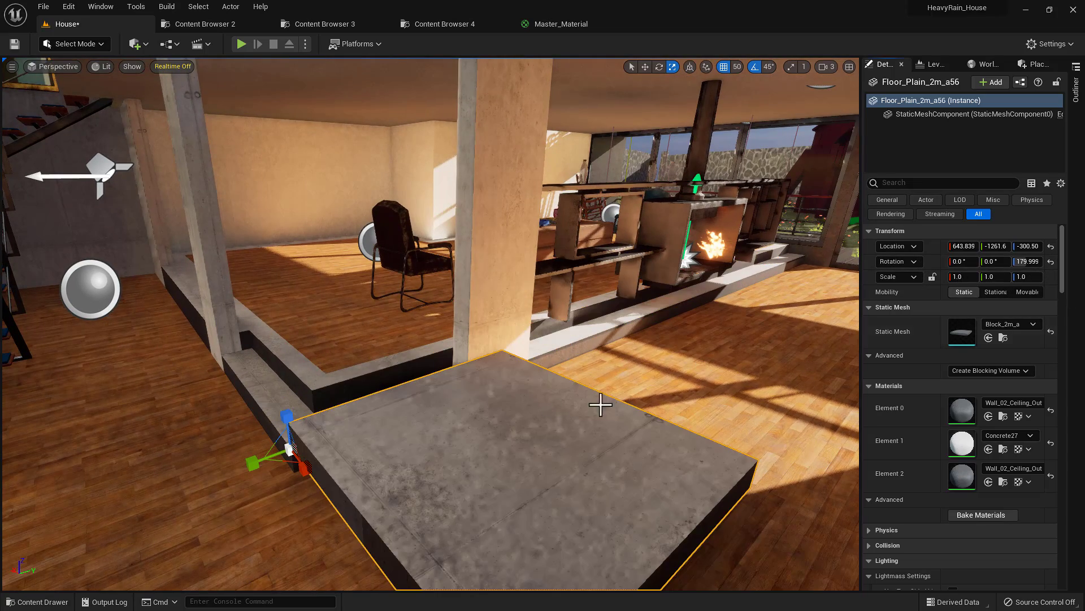
right_drag(474, 421, 512, 420)
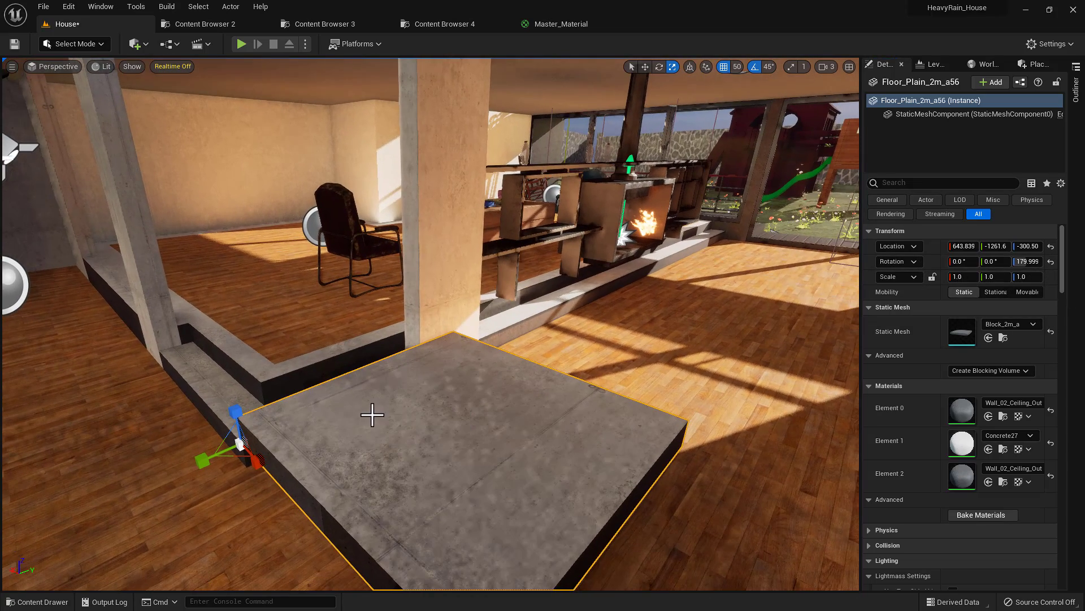
right_drag(372, 414, 486, 389)
key(ctrl+z)
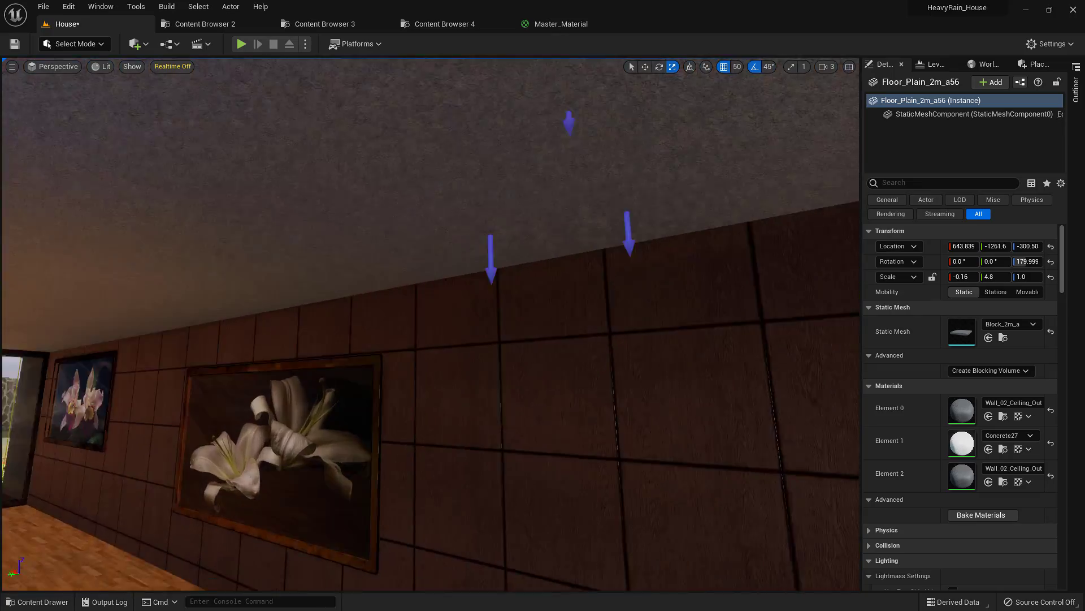
Return to the outdoor wooden panels, select the larger Floor2 panel and stretch it to an X scale of about 2.47.
right_drag(429, 323, 482, 401)
click(476, 367)
mouse_move(515, 297)
right_down()
mouse_move(481, 291)
mouse_move(515, 297)
right_up()
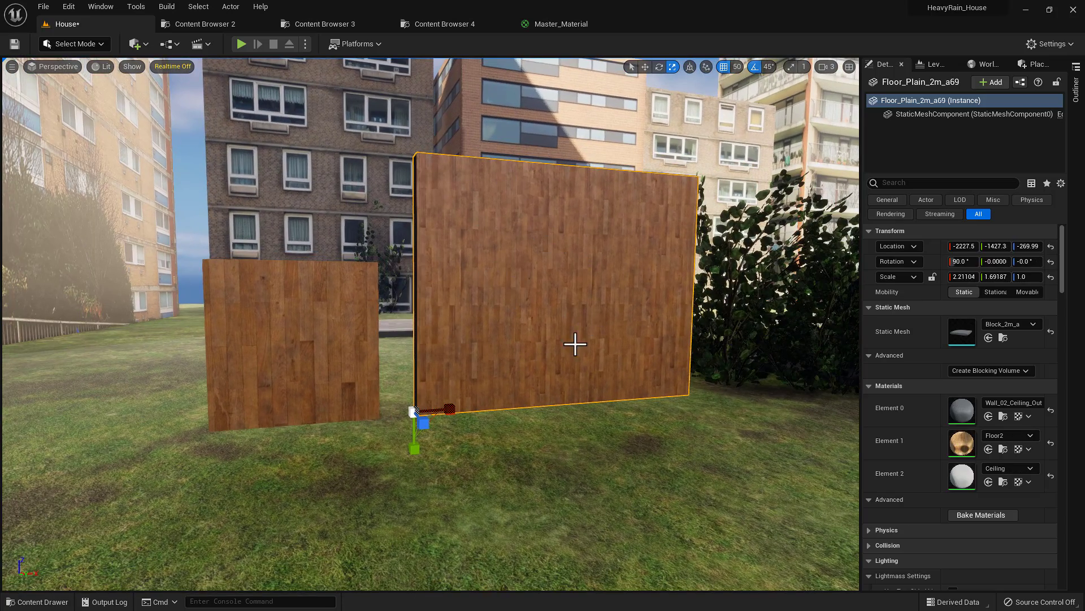
right_drag(508, 356, 476, 371)
right_drag(523, 288, 509, 311)
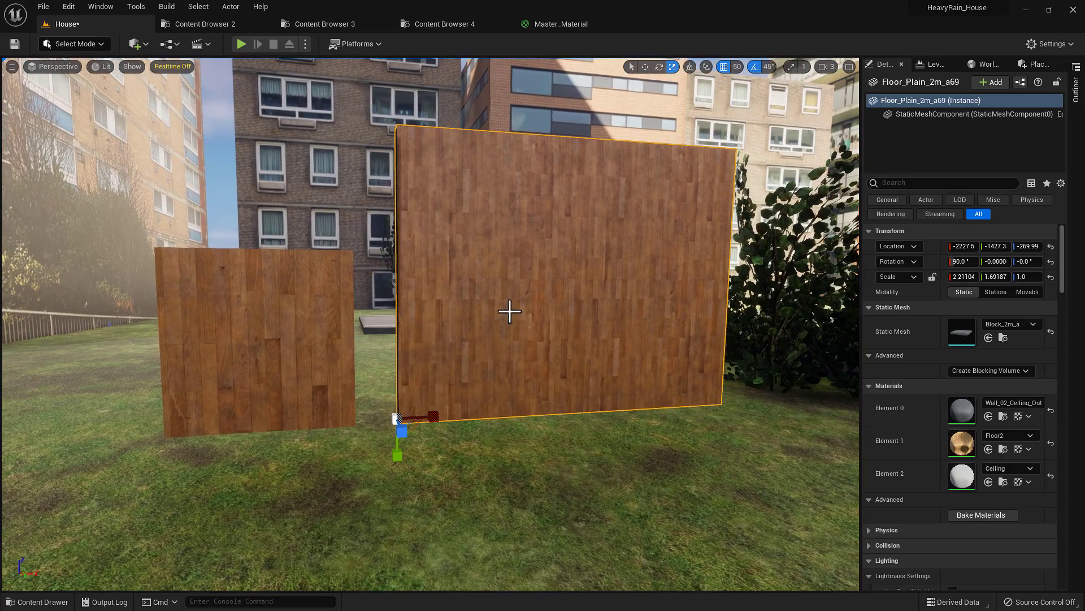
mouse_move(434, 420)
mouse_down()
mouse_move(469, 419)
mouse_move(452, 419)
mouse_up()
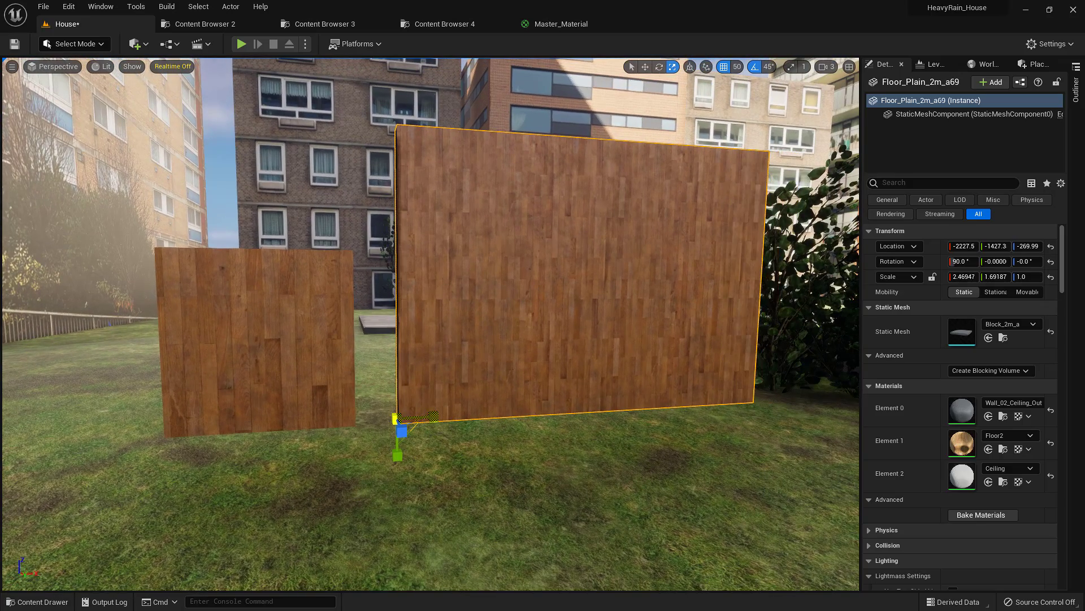
Show the lightmap density and try scaling the larger panel to about 5.55 in X and 1.38 in Y.
right_drag(476, 362, 489, 361)
key(alt+0)
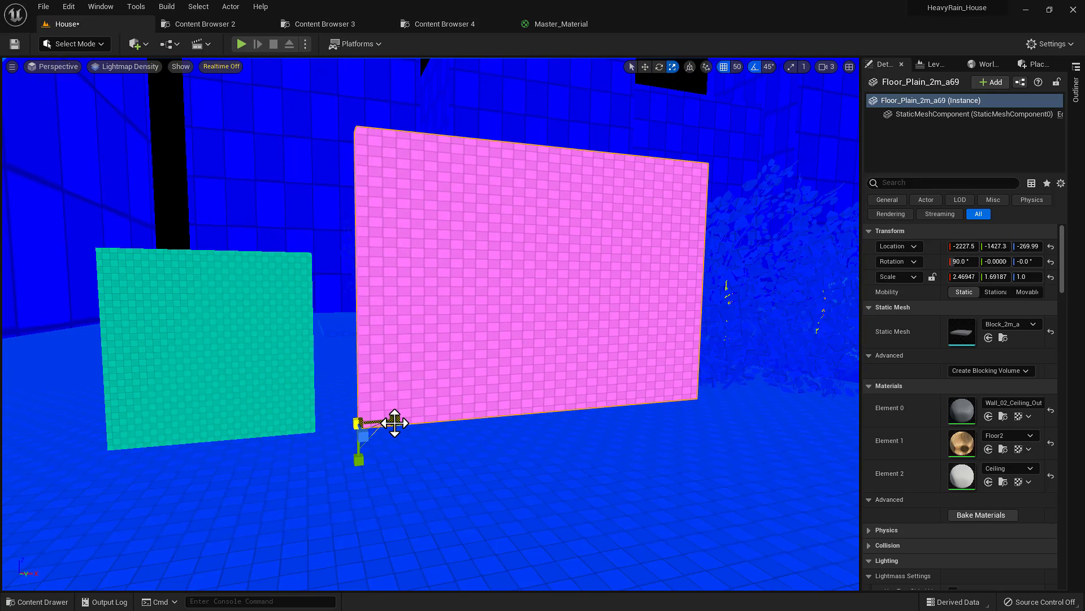
drag(394, 423, 426, 407)
right_drag(427, 407, 475, 407)
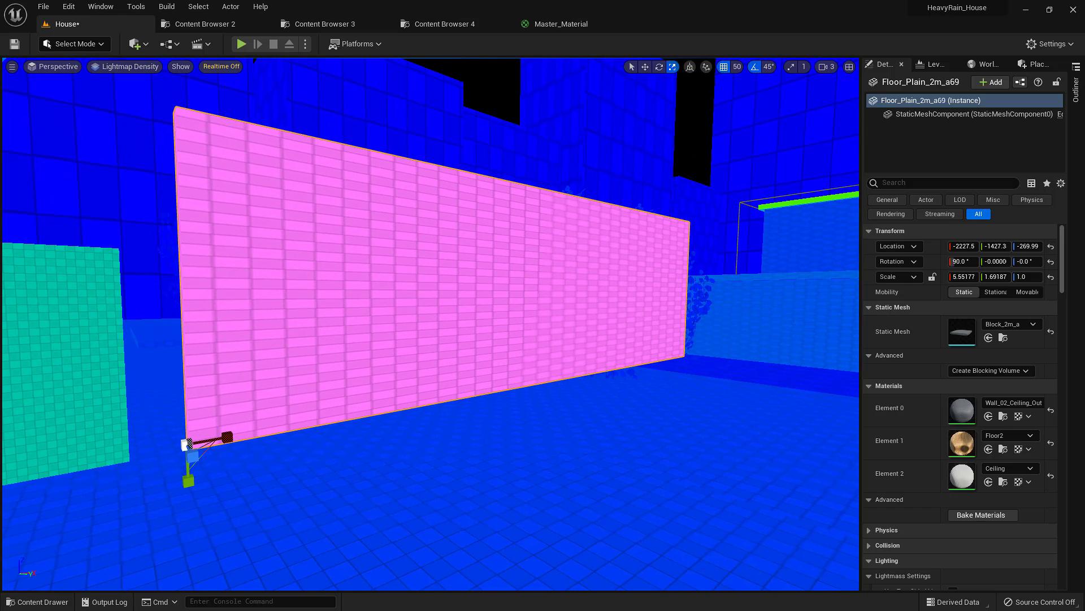
mouse_move(189, 477)
mouse_down()
mouse_move(189, 463)
mouse_move(195, 473)
mouse_up()
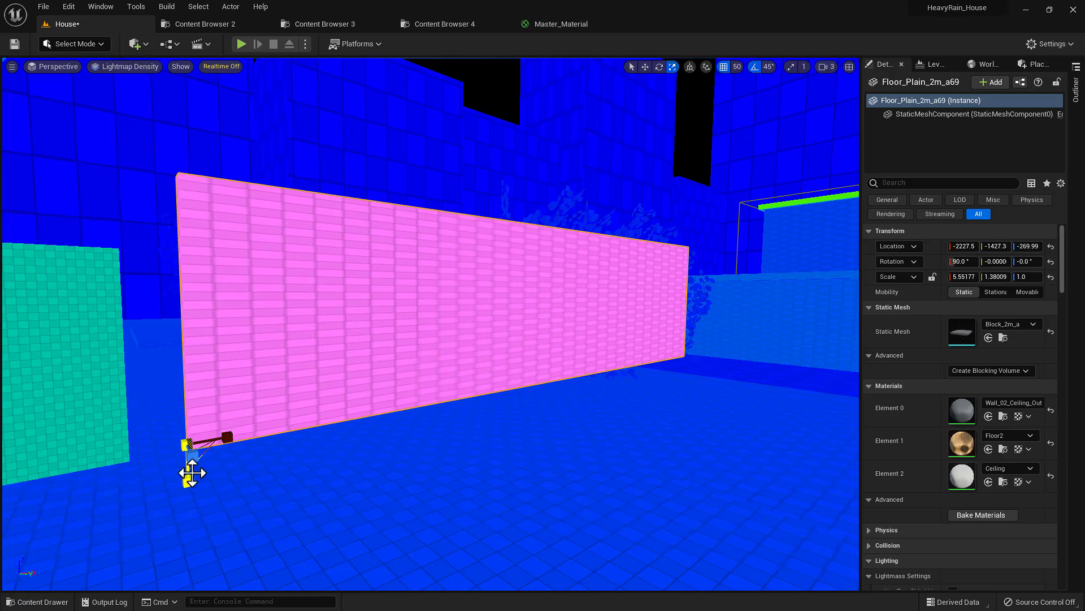
Undo the last two scale changes on the larger panel.
right_drag(333, 404, 291, 404)
key(ctrl+z)
key(ctrl+z)
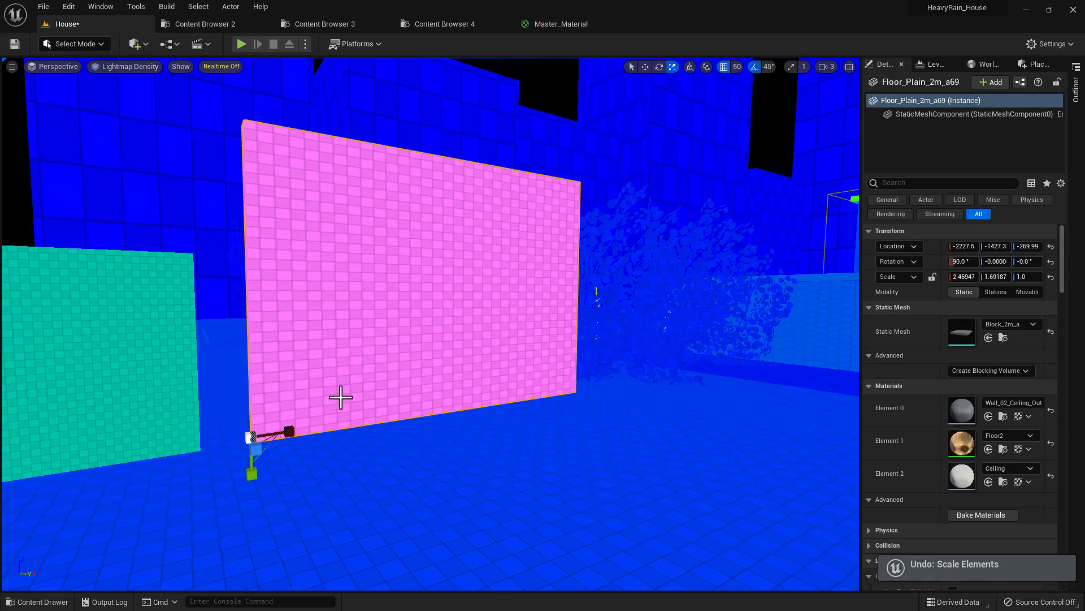
Restore the lit view, stretch the larger panel to an X scale of about 4.49 and frame it.
right_drag(389, 363, 419, 387)
key(alt+4)
drag(344, 420, 433, 412)
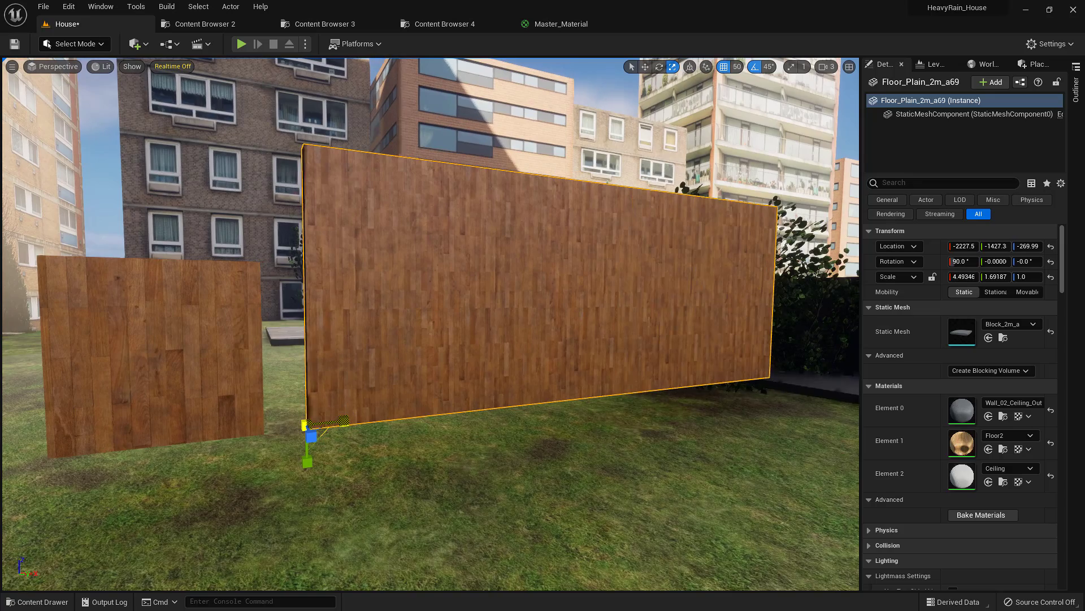
key(f)
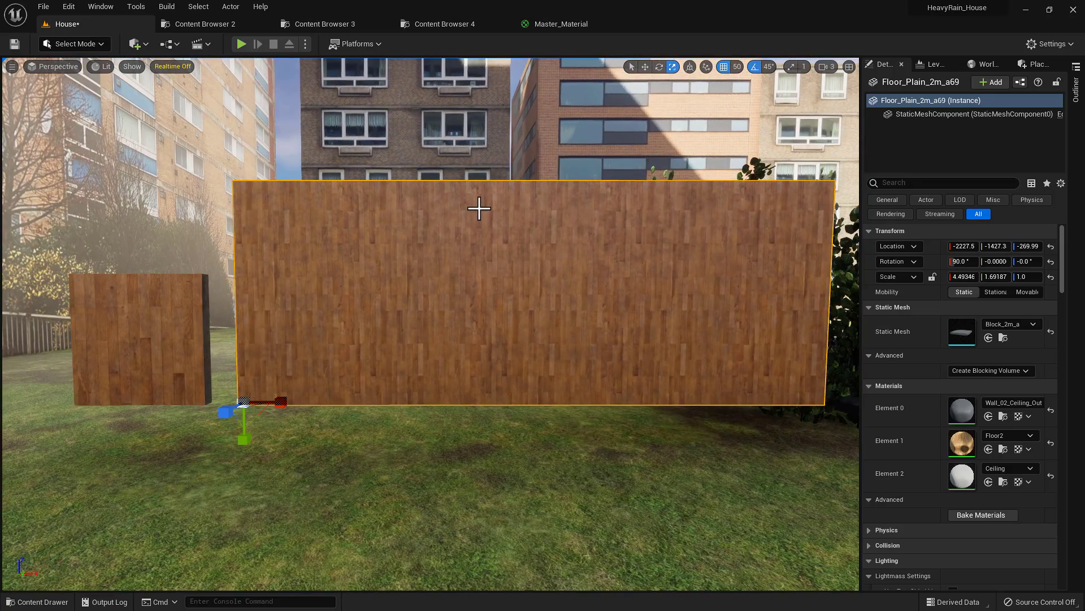
Show the lightmap density and halve the larger panel's X scale by dividing its value by 2.
key(alt+0)
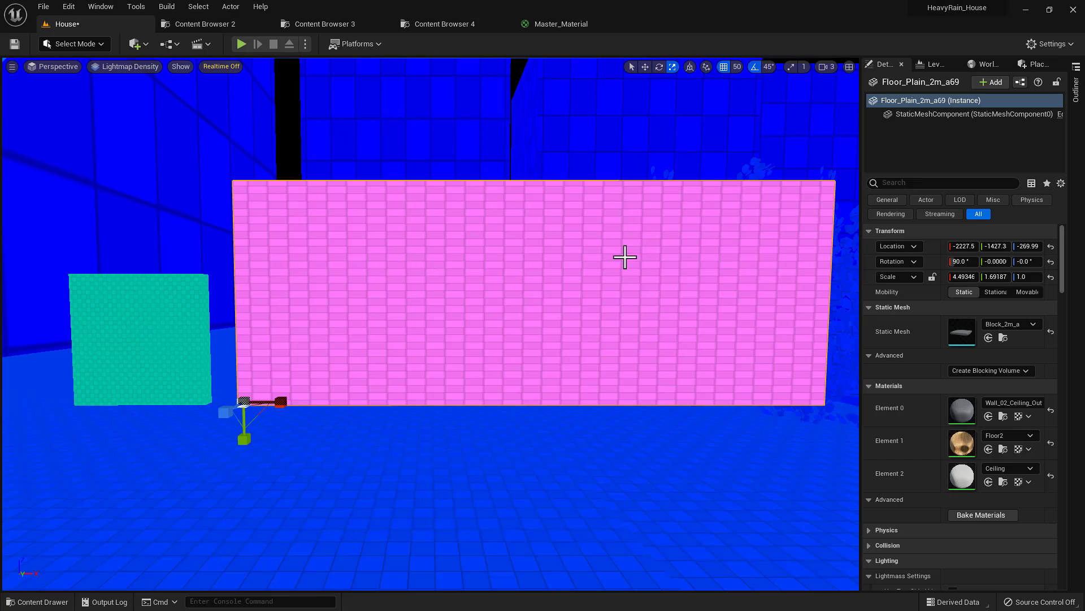
right_drag(466, 236, 474, 232)
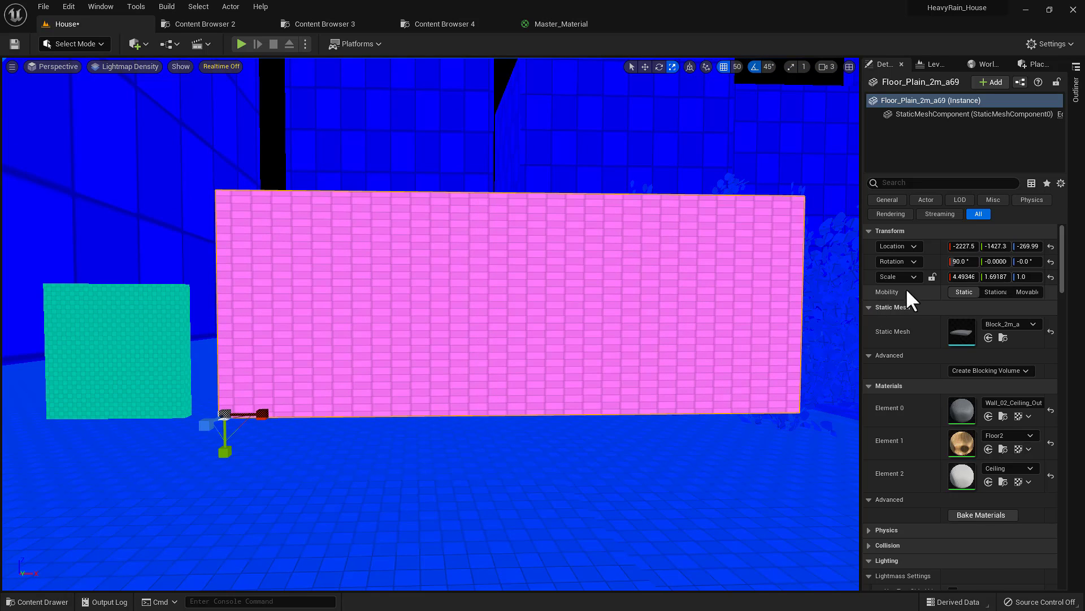
click(964, 276)
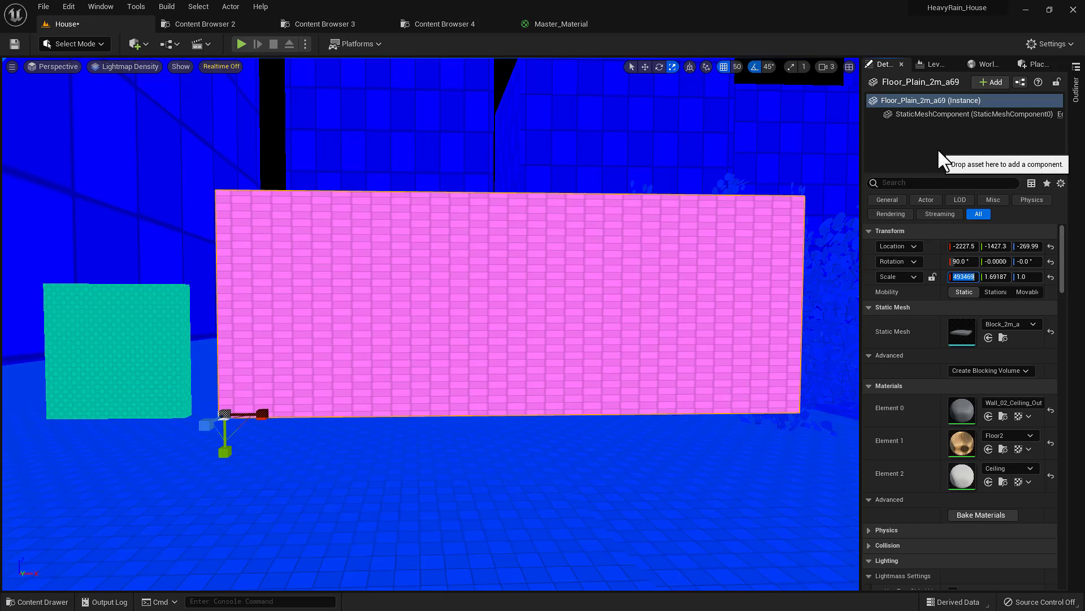
key(Right)
text(/2)
key(Return)
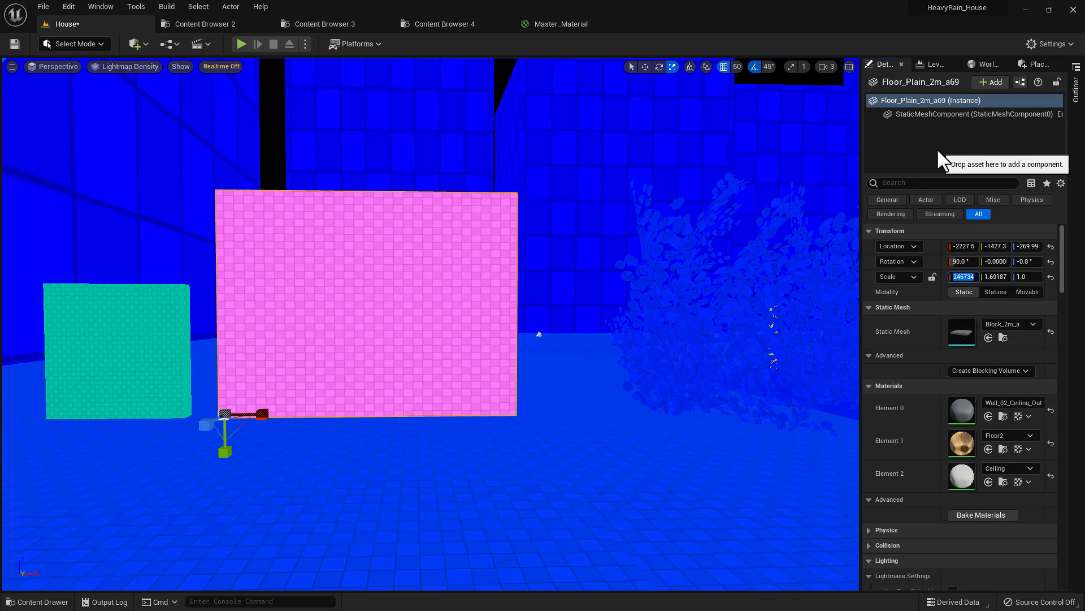
Duplicate the halved panel along its X axis so the copy sits flush beside the original.
right_drag(473, 390, 452, 390)
key(w)
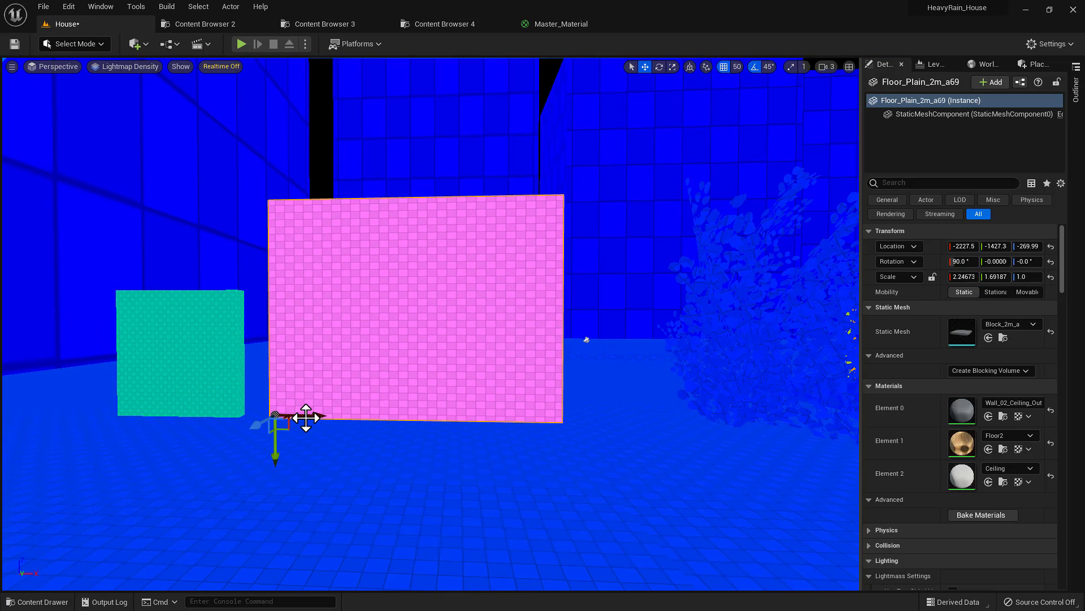
alt+drag(316, 417, 603, 421)
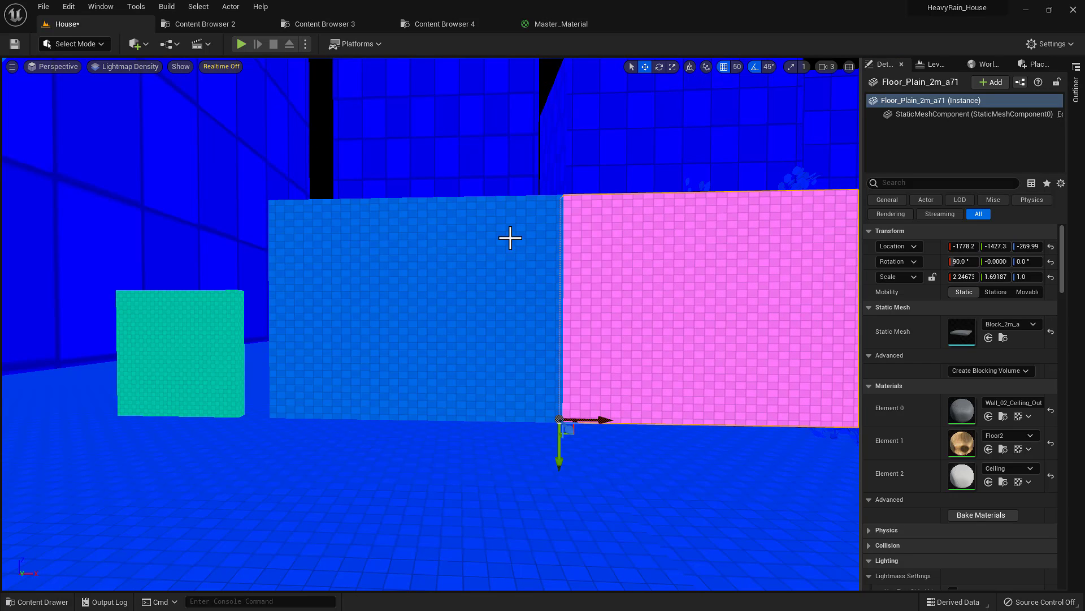
right_drag(521, 231, 551, 203)
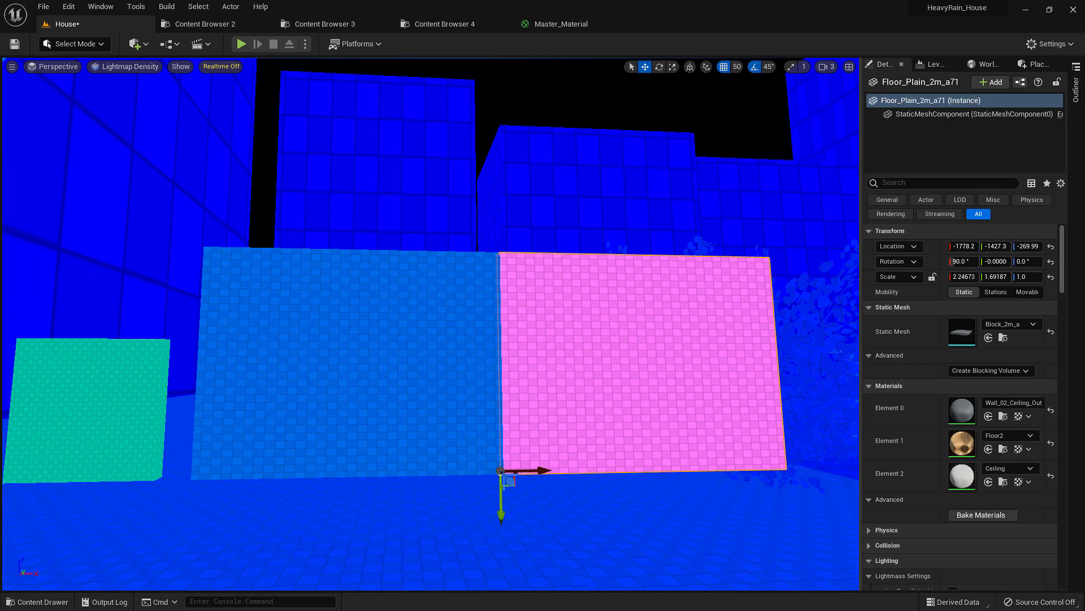
Select both halved panels together and examine their lightmap density grid from an angle.
click(547, 100)
right_drag(531, 353, 537, 379)
click(532, 354)
ctrl+click(438, 347)
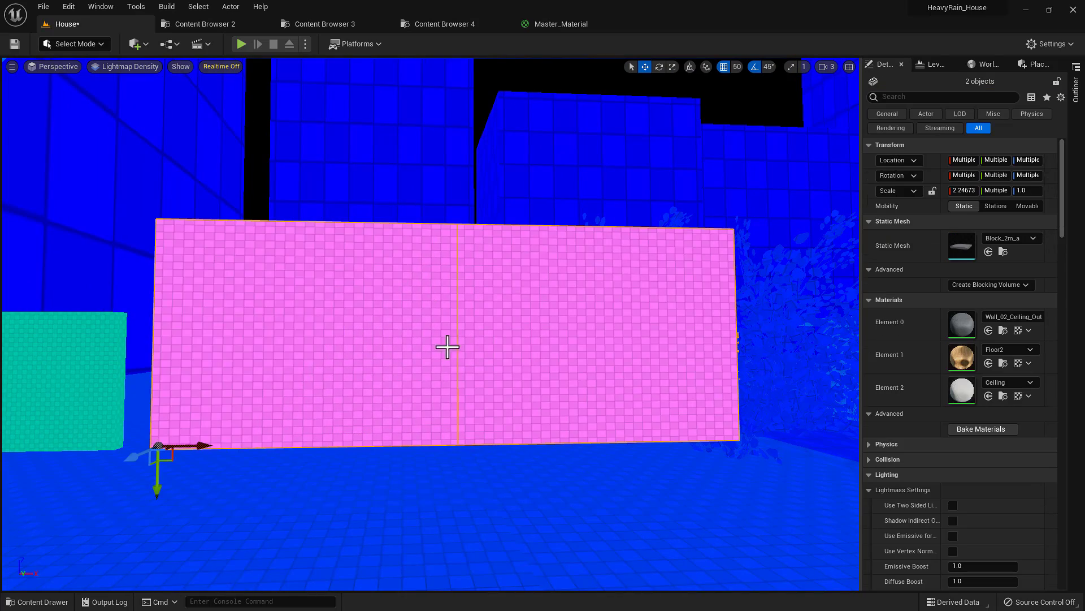
right_drag(448, 347, 495, 341)
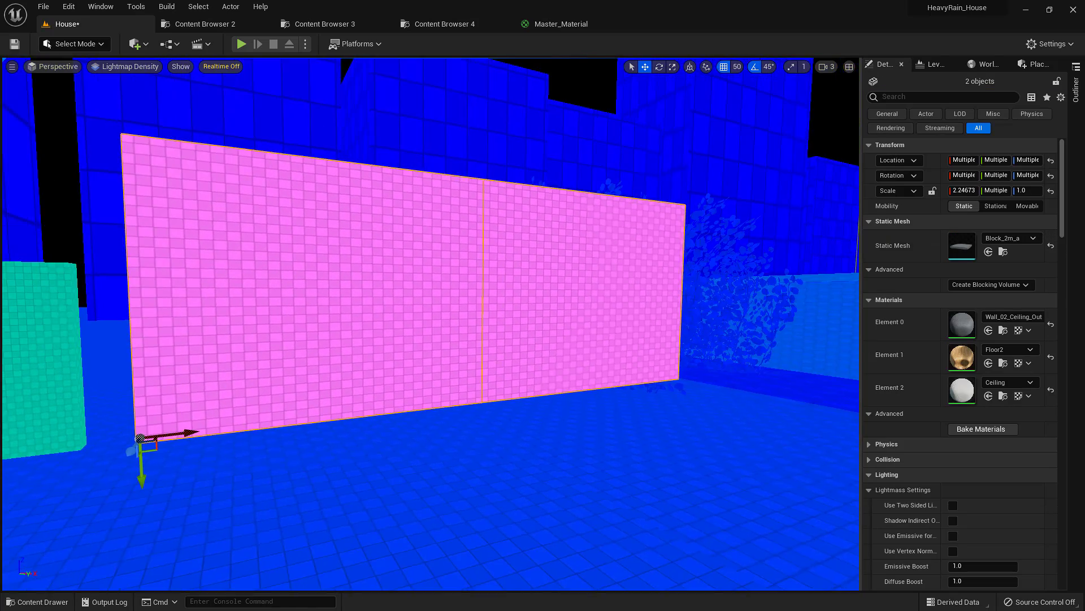
Undo the panel duplication and the halved X scale, and restore the lit view.
key(ctrl+z)
key(ctrl+z)
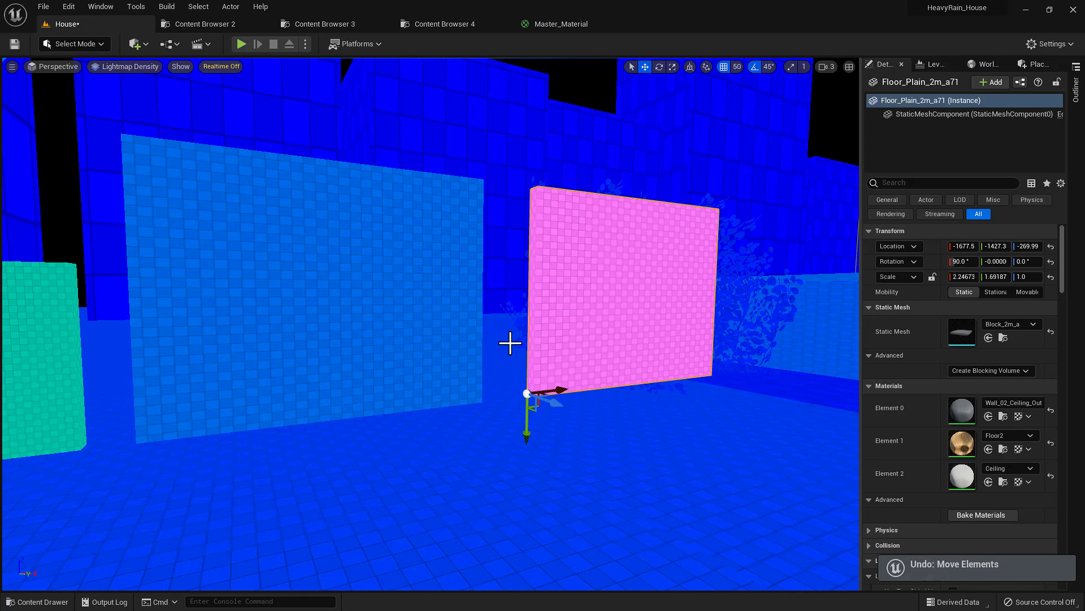
key(ctrl+z)
key(ctrl+z)
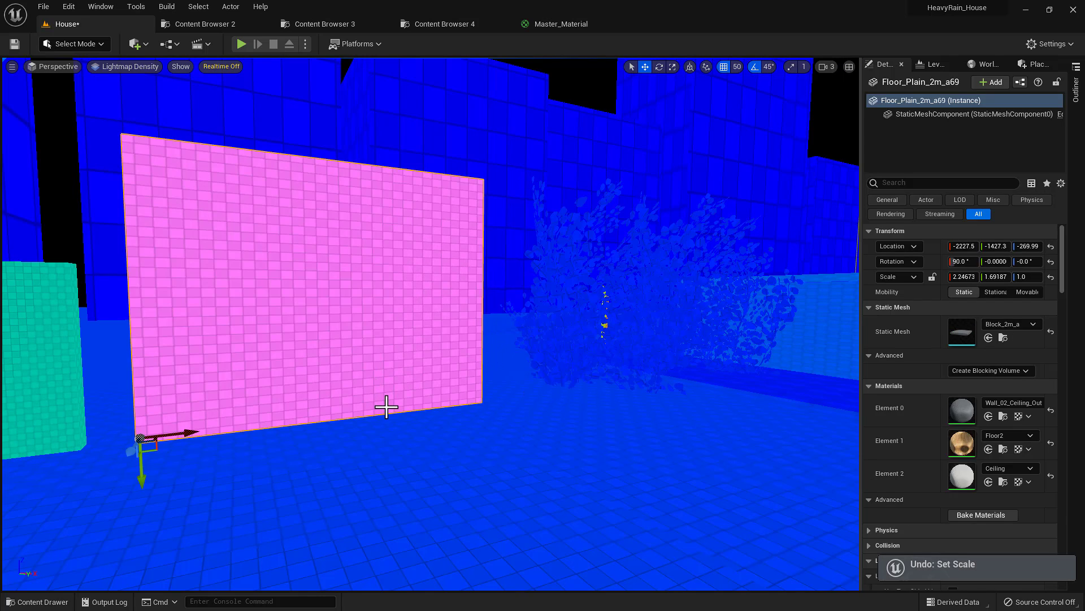
key(alt+4)
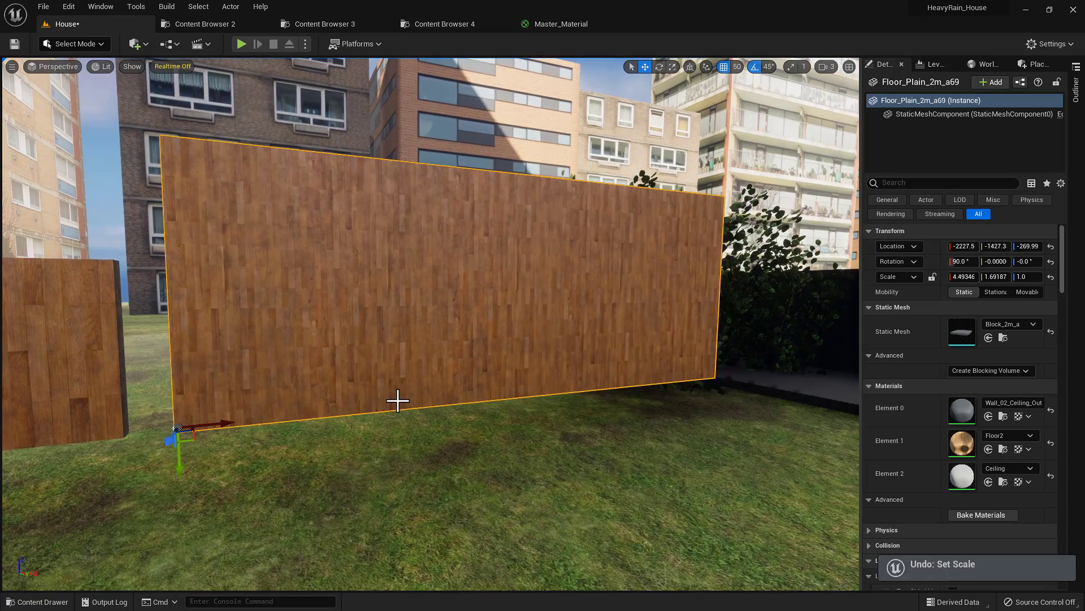
Select the smaller Floor2_UV panel and bring both wooden panels into view.
right_drag(403, 384, 348, 380)
key(s)
click(381, 353)
key(w)
right_drag(470, 365, 459, 362)
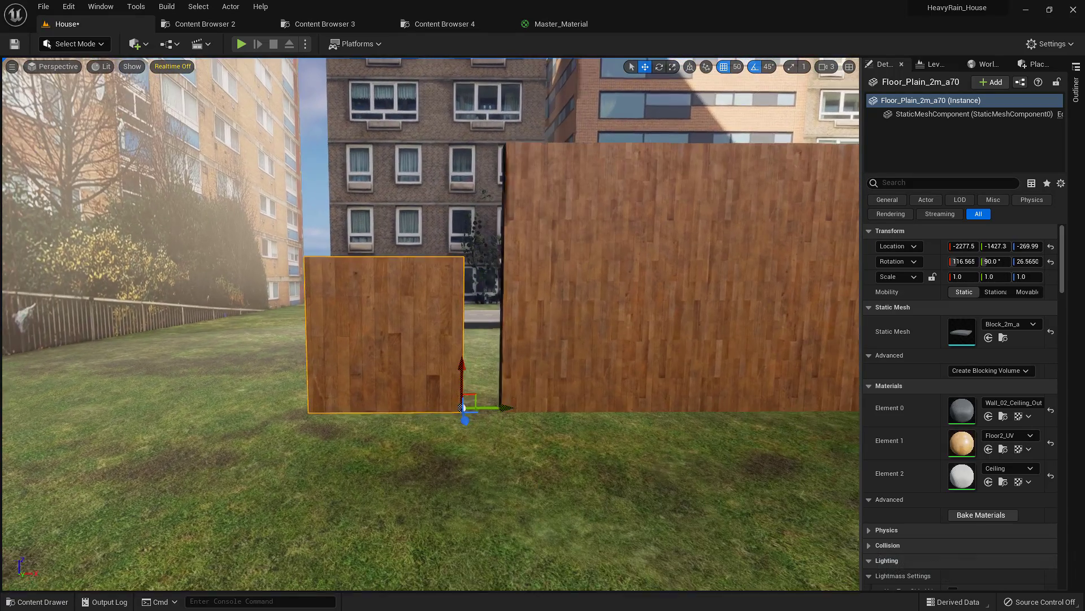
Switch to Maya, examine the checker texture on the scaled Block_2m_a, and return to Unreal Engine.
key(alt+Tab)
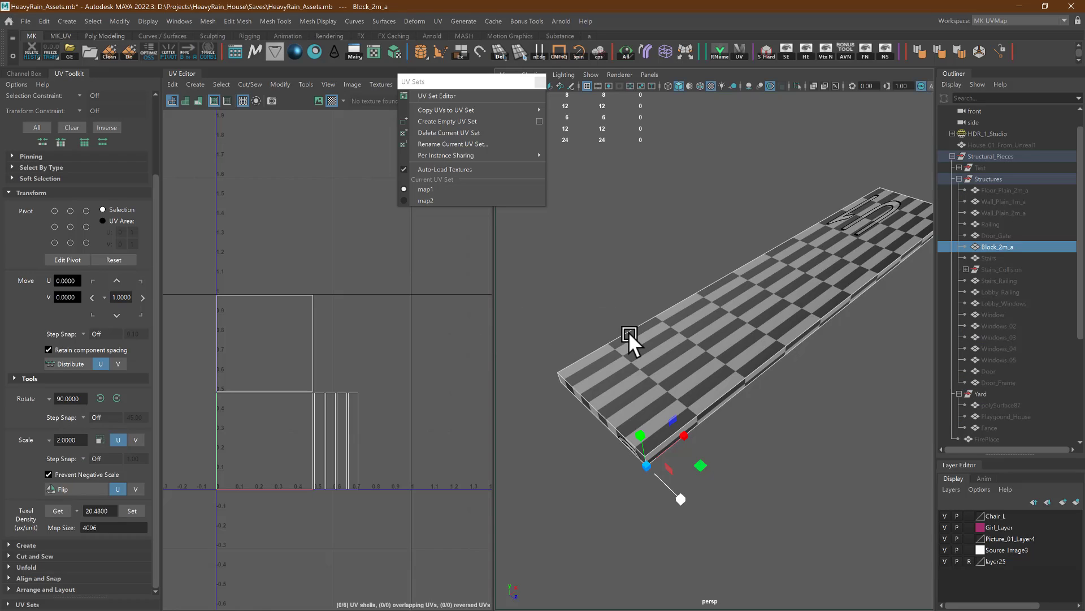
right_drag(625, 306, 676, 243)
click(674, 245)
click(700, 304)
key(alt+Tab)
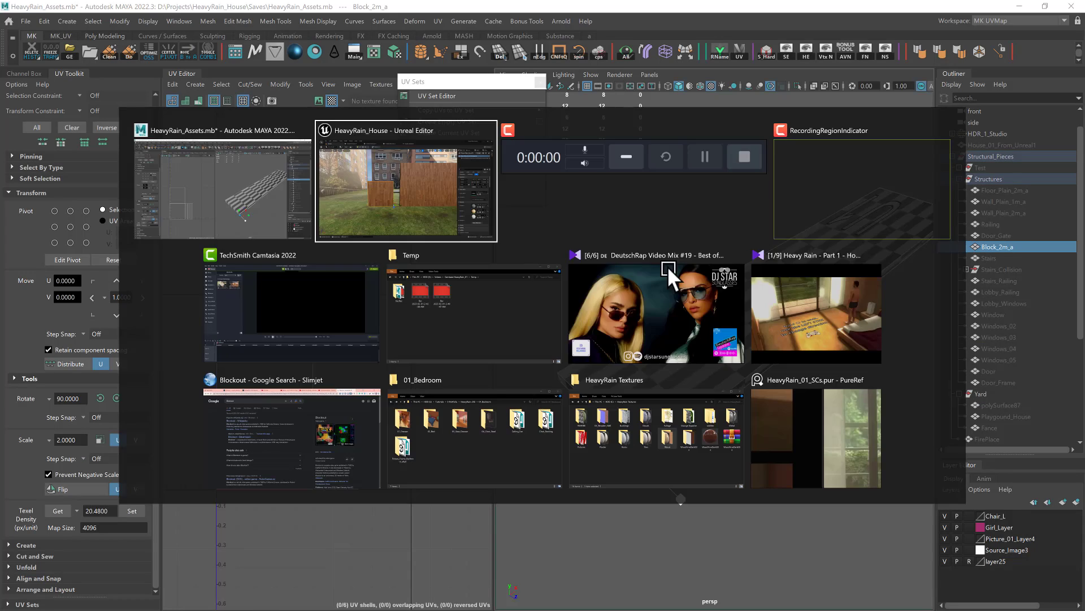
Recheck the scaled block in Maya, then in Unreal Engine stretch the smaller Floor2_UV panel to a Y scale of about 4.84.
right_drag(419, 326, 377, 330)
key(r)
key(alt+Tab)
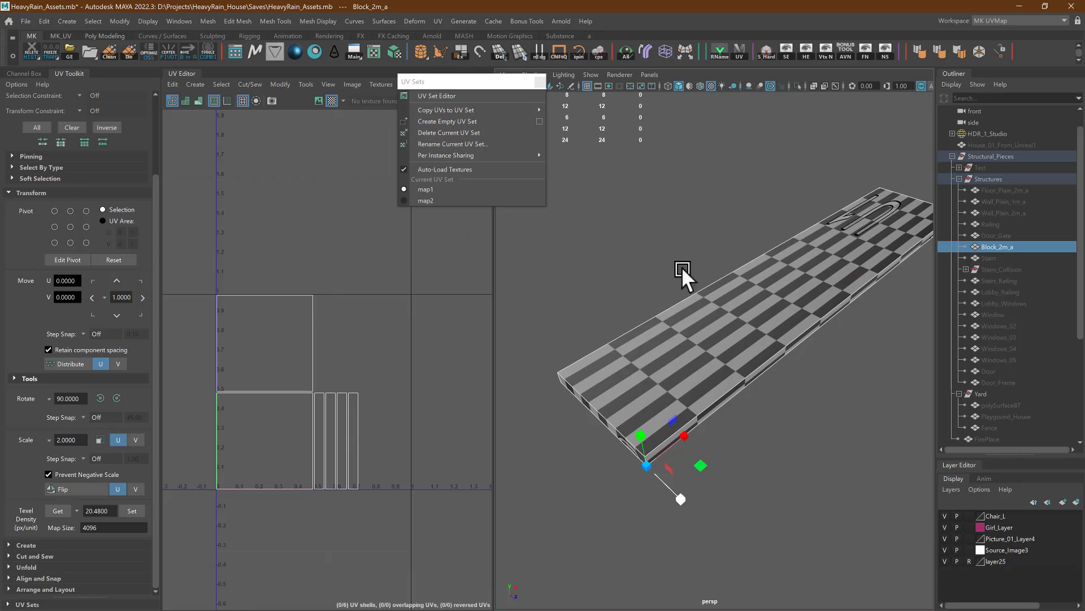
key(alt+Tab)
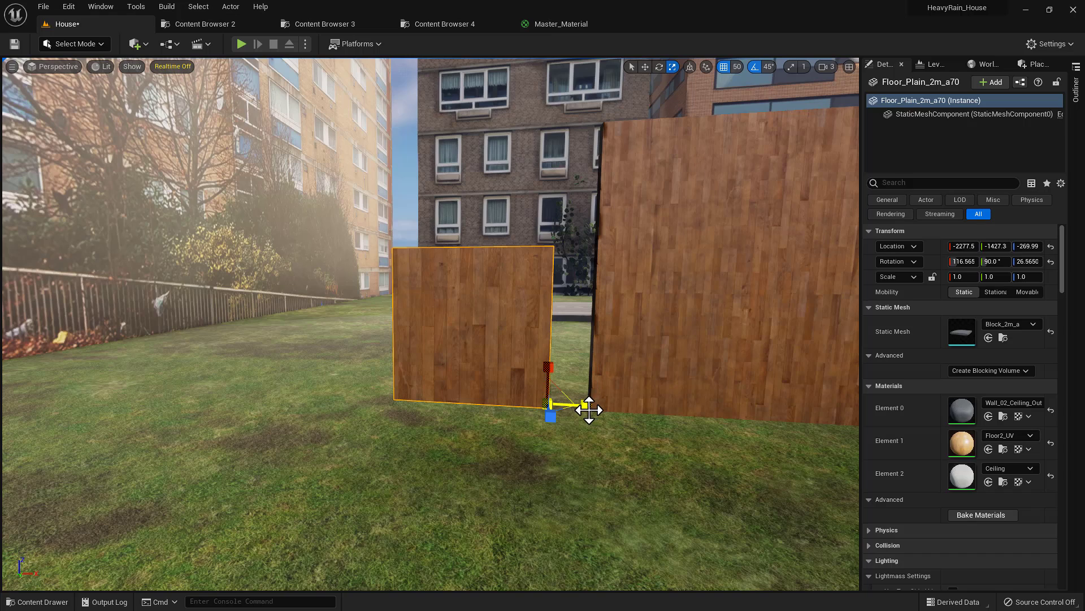
drag(587, 410, 816, 410)
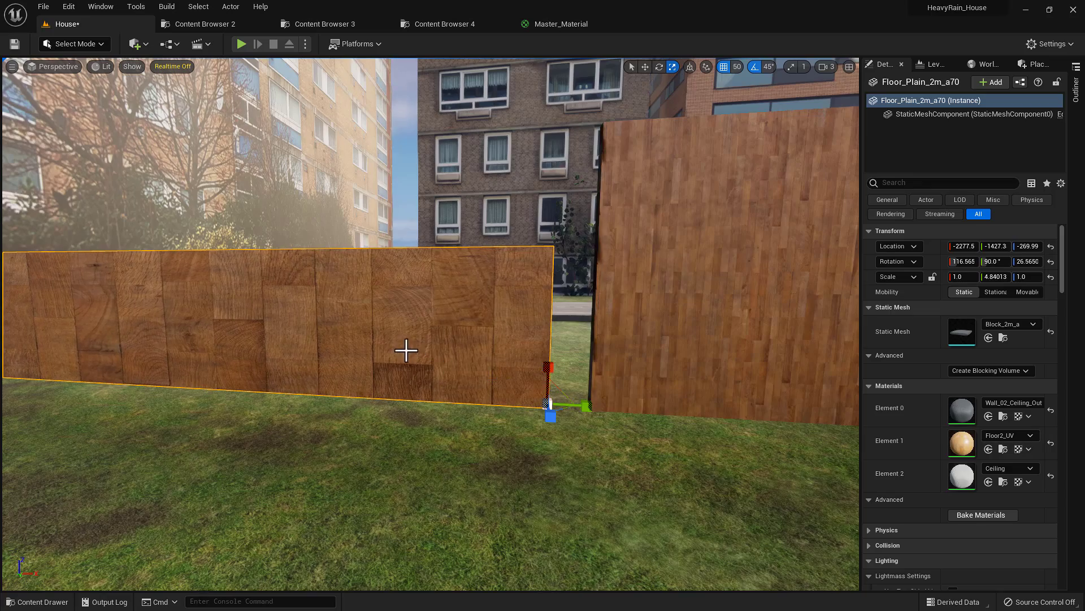
Stretch the Floor2_UV panel to an X scale of about 4.45 and select the neighbouring Floor2 panel for comparison.
right_drag(404, 351, 360, 335)
key(s)
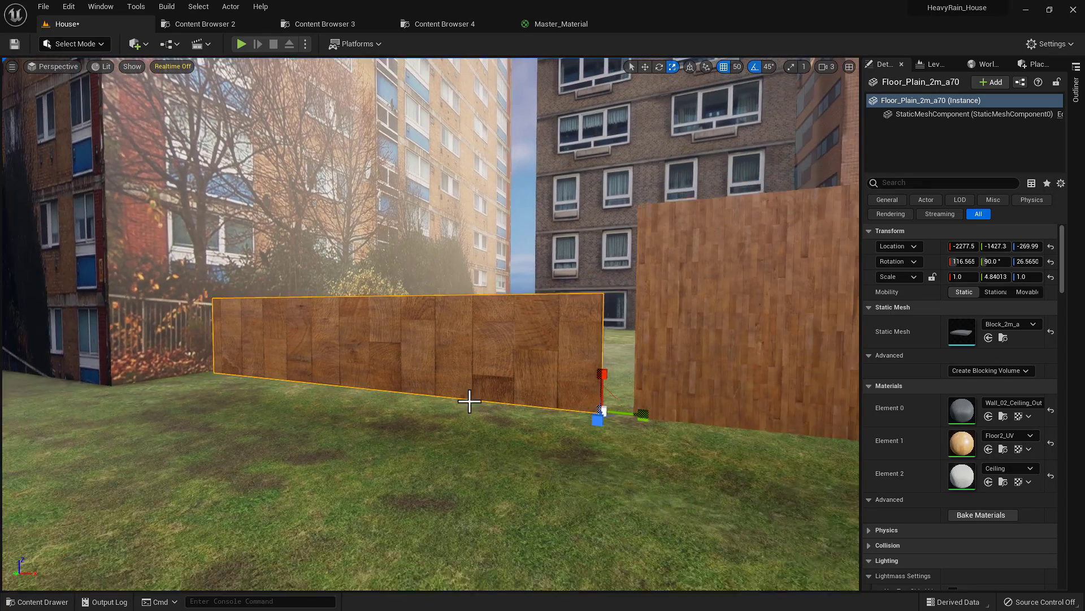
drag(599, 374, 564, 377)
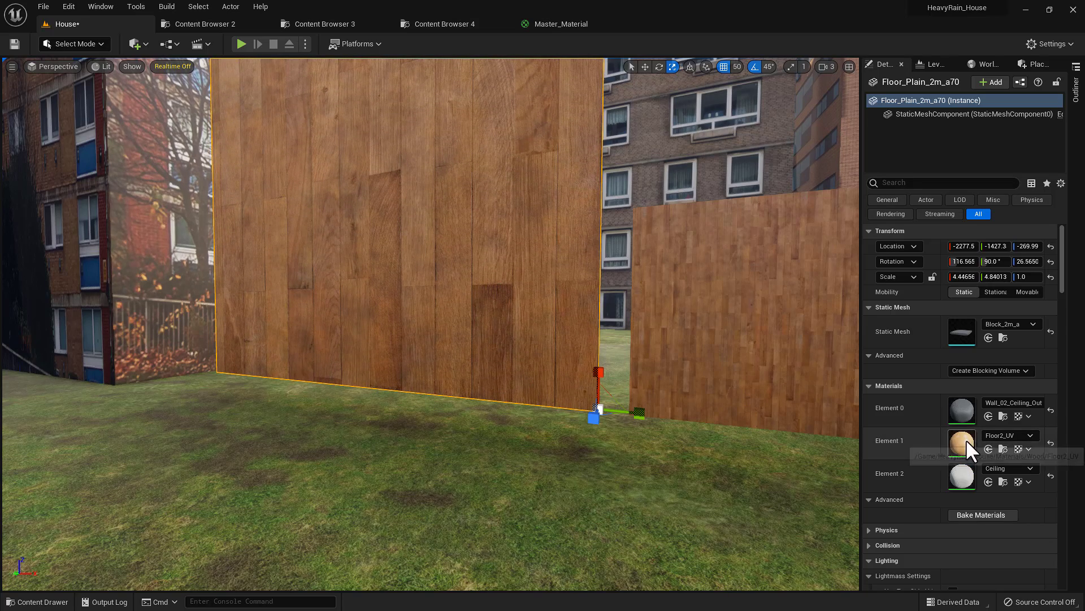
right_drag(690, 362, 741, 348)
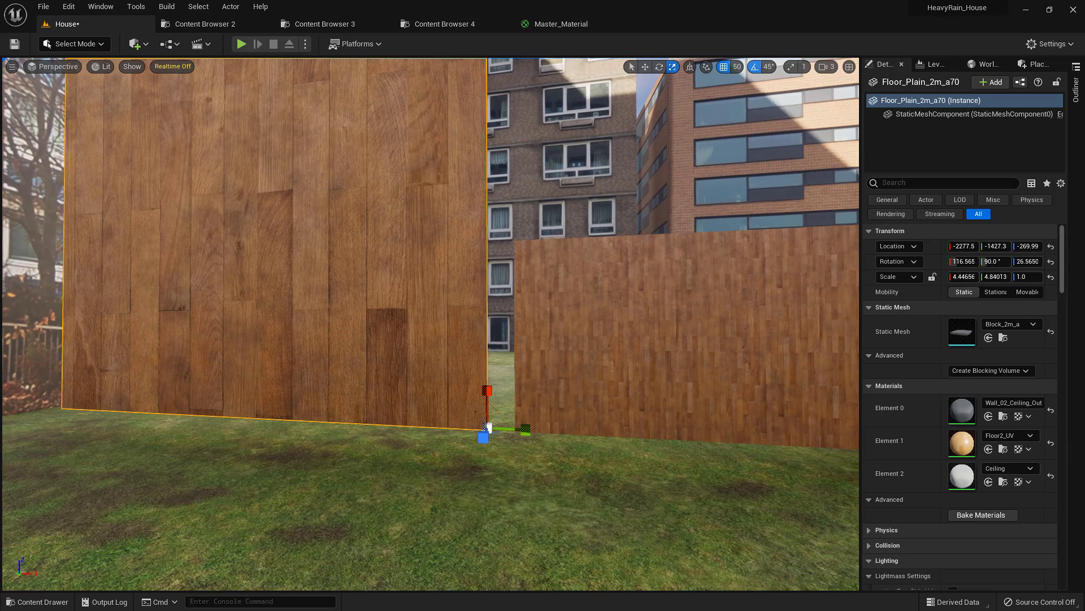
click(666, 320)
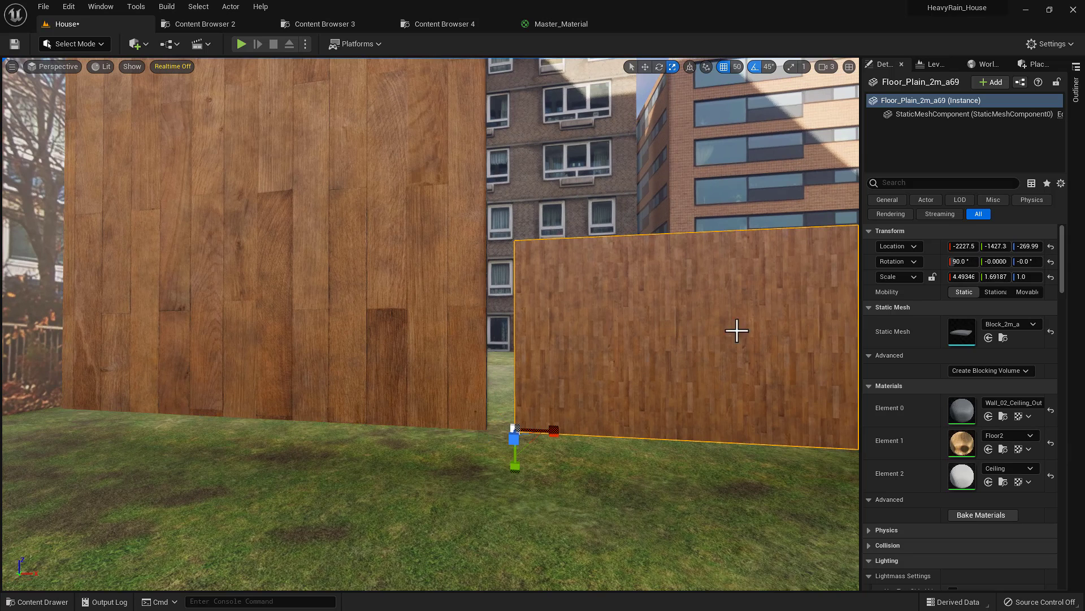
Open the Floor2 material instance, enable its BaseTiling override and set it to 1000 after trying 500.
double_click(961, 441)
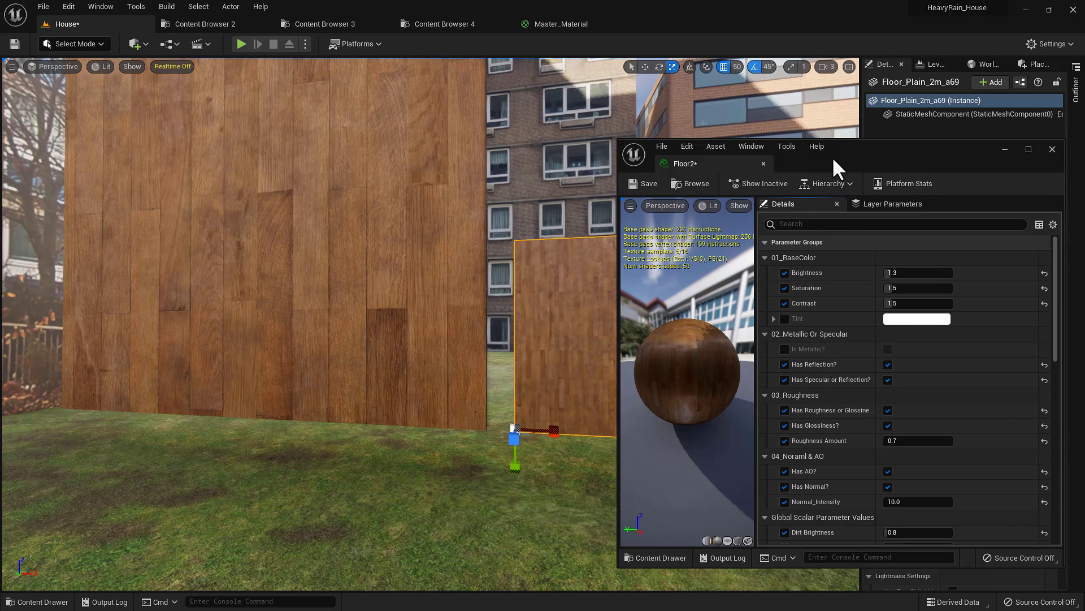
drag(832, 157, 923, 96)
scroll(1000, 398, down, 6)
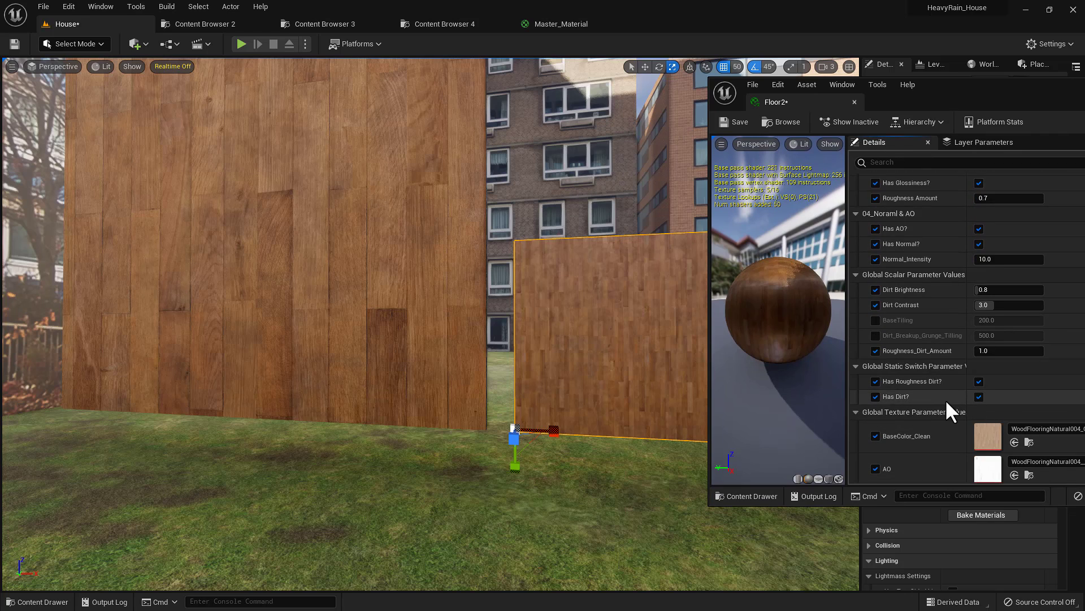
scroll(948, 396, down, 3)
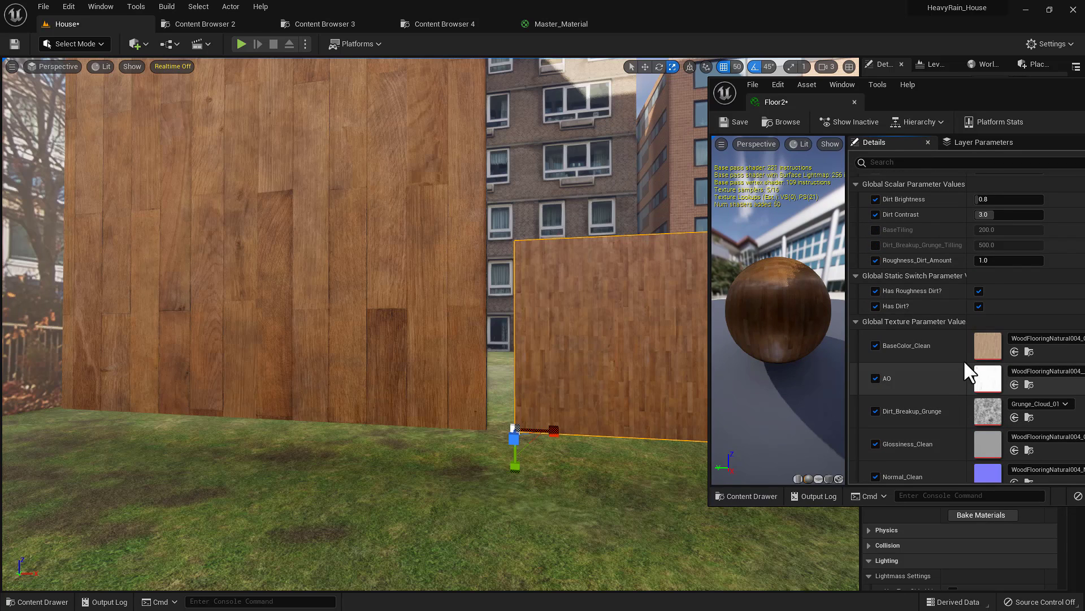
click(875, 229)
click(996, 232)
text(50)
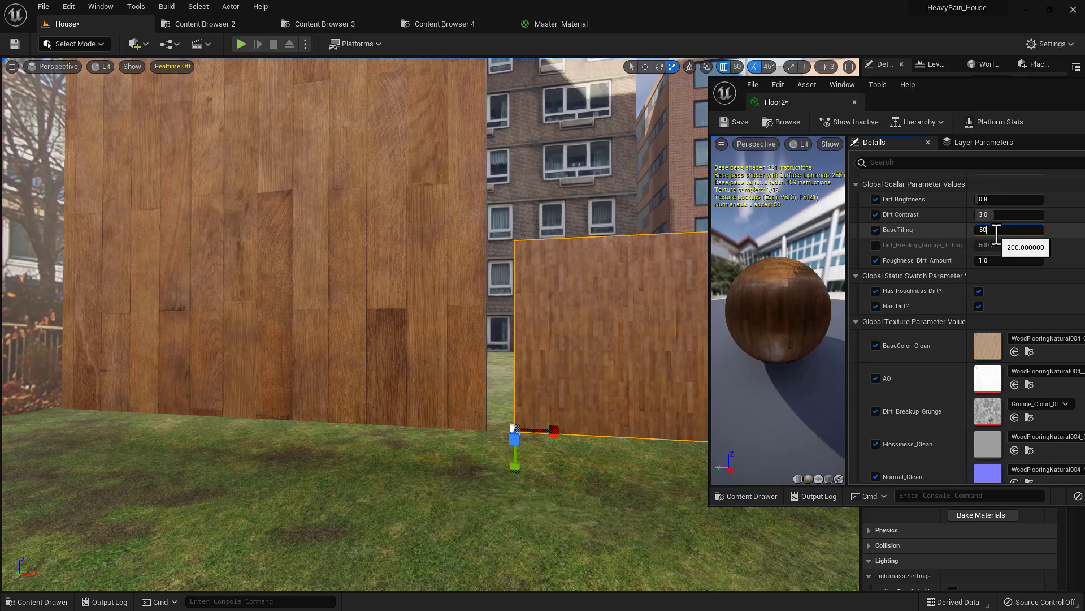
text(0)
key(Return)
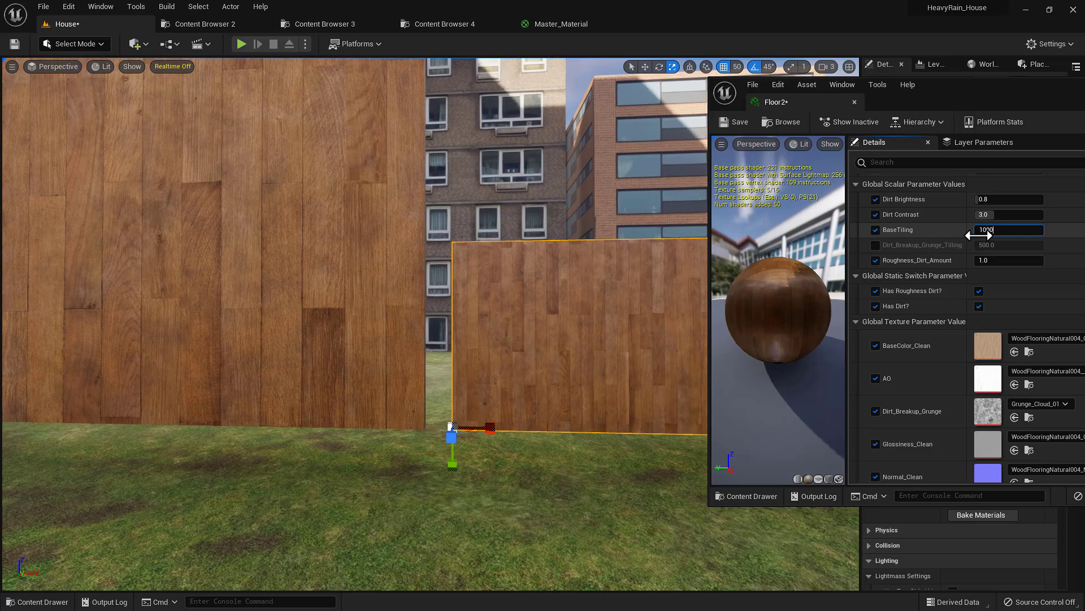
key(Return)
Select the larger Floor2_UV panel, stretch it further along its X axis and compare its planks with the Floor2 panel.
right_drag(582, 339, 520, 353)
key(w)
key(w)
key(s)
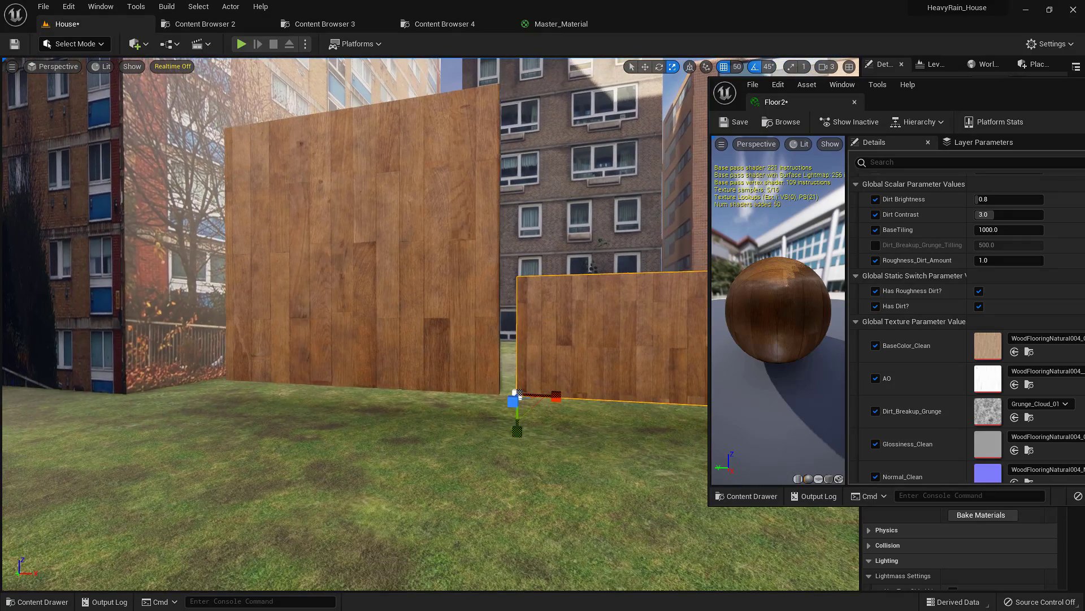
click(453, 335)
key(w)
right_drag(430, 387, 464, 372)
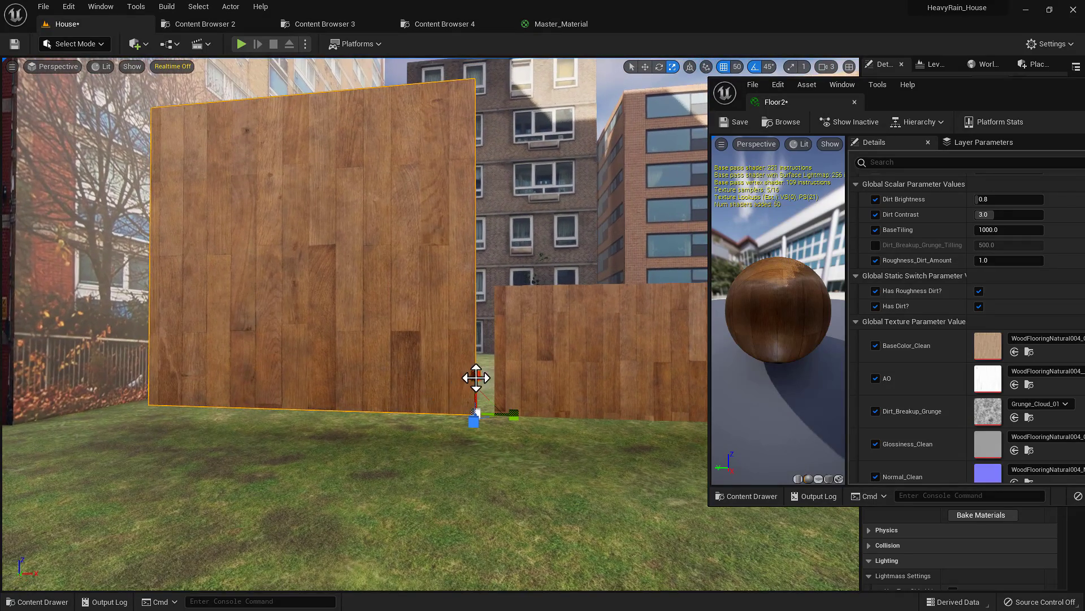
drag(476, 377, 476, 331)
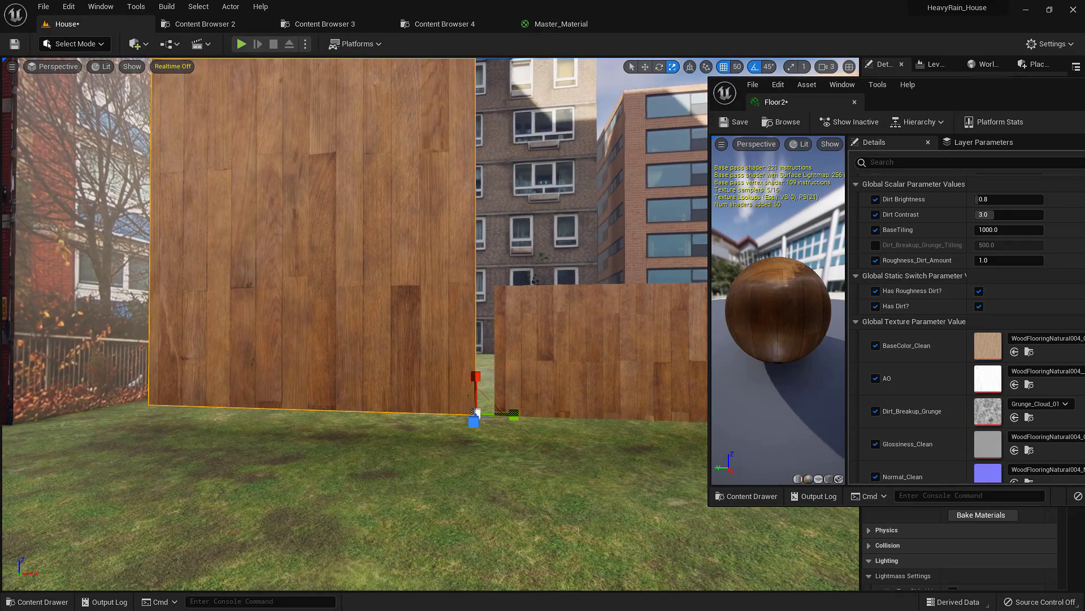
right_drag(476, 331, 463, 313)
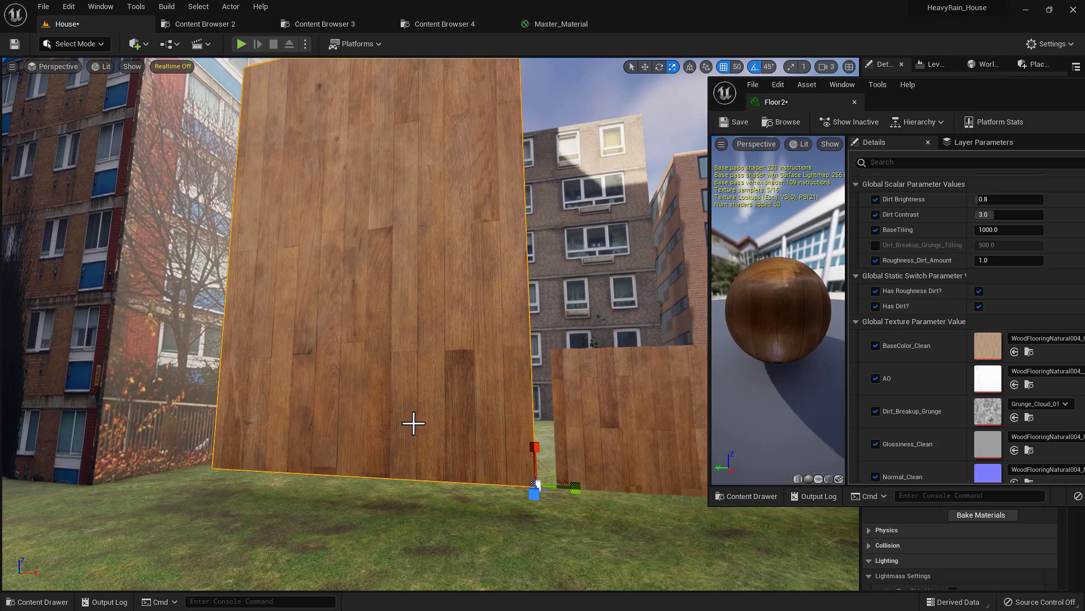
right_drag(441, 421, 463, 425)
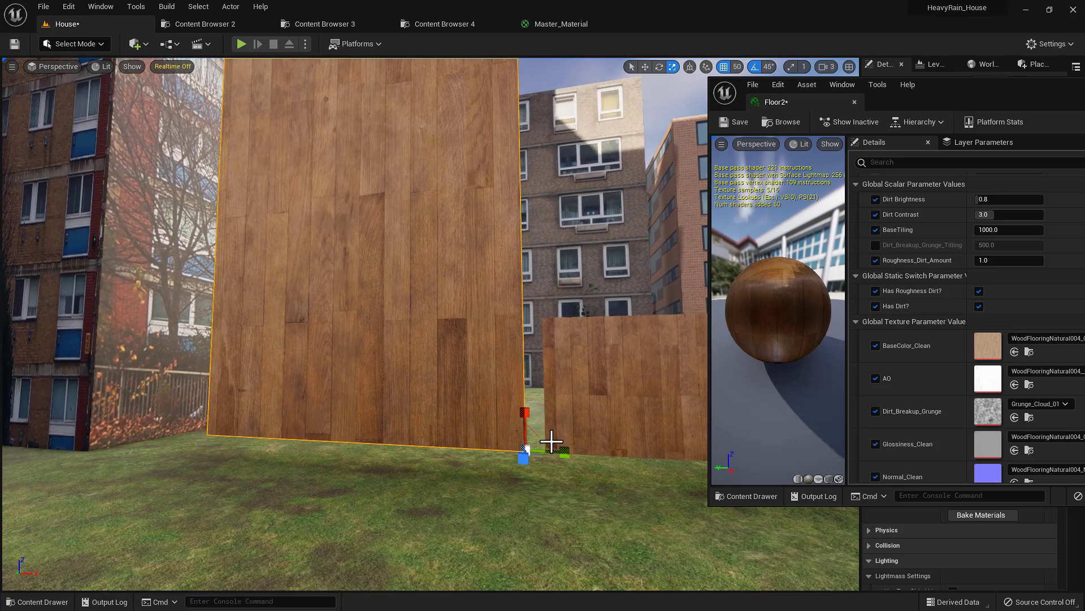
Close the Floor2 material instance, undo the BaseTiling edits, and undo the Floor2_UV panel's scaling back to 1.0 on all axes.
drag(1050, 96, 952, 111)
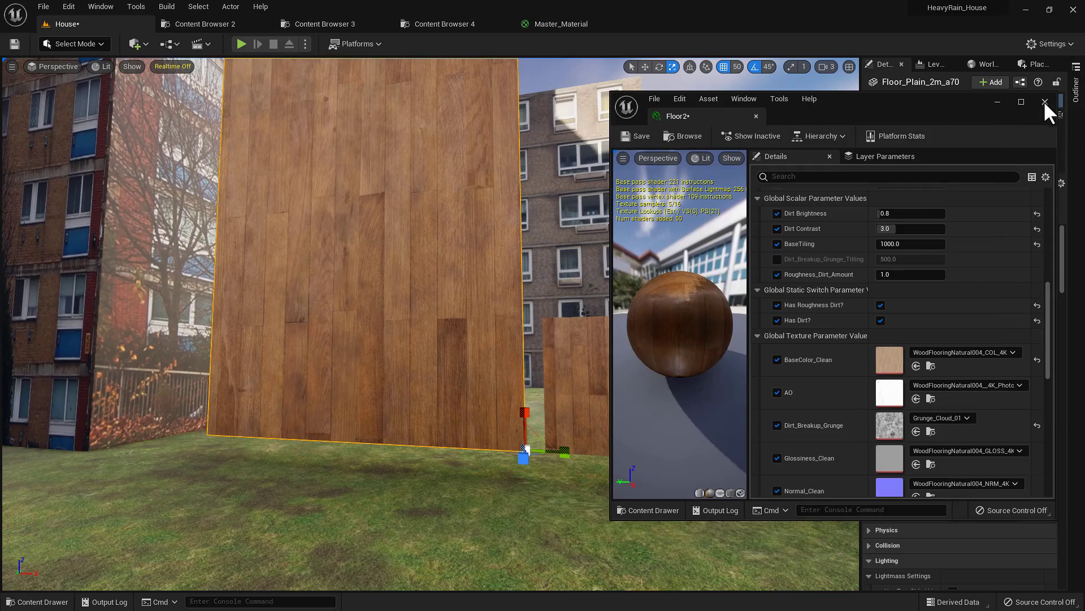
click(1045, 103)
right_drag(642, 334, 661, 339)
key(ctrl+z)
key(ctrl+z)
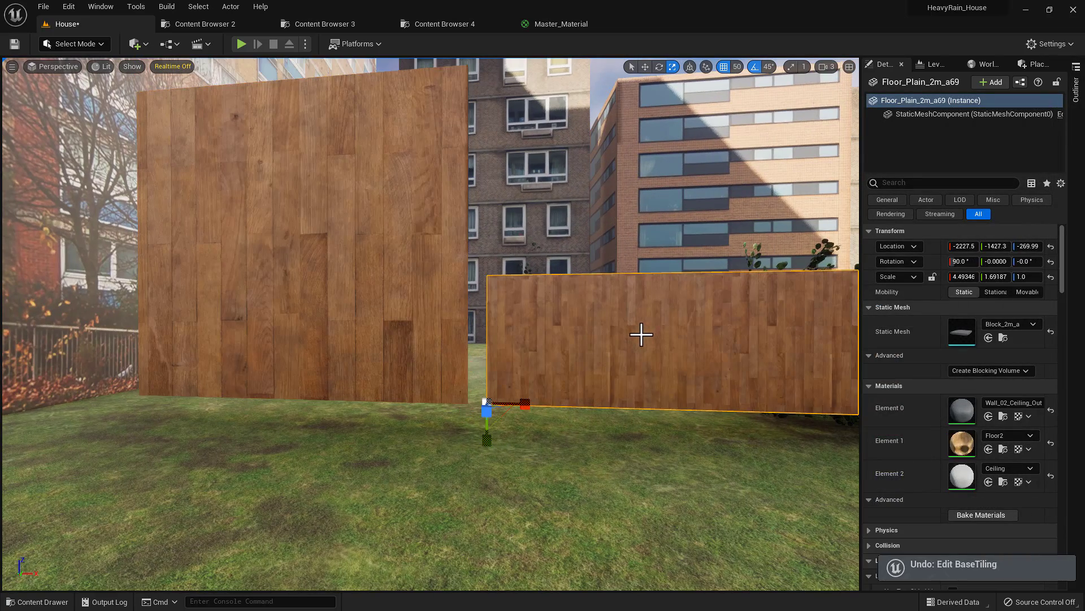
key(ctrl+z)
key(ctrl+z)
key(ctrl+z)
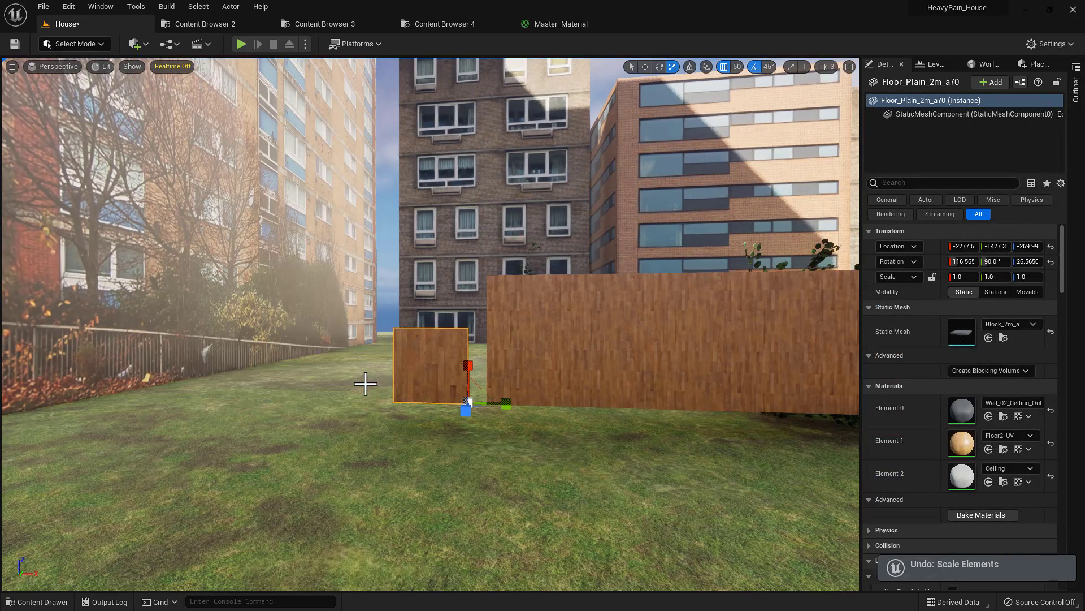
Undo the remaining scaling of the Floor2 panel until it is back to 1.0 on all axes.
right_drag(366, 381, 397, 390)
key(ctrl+z)
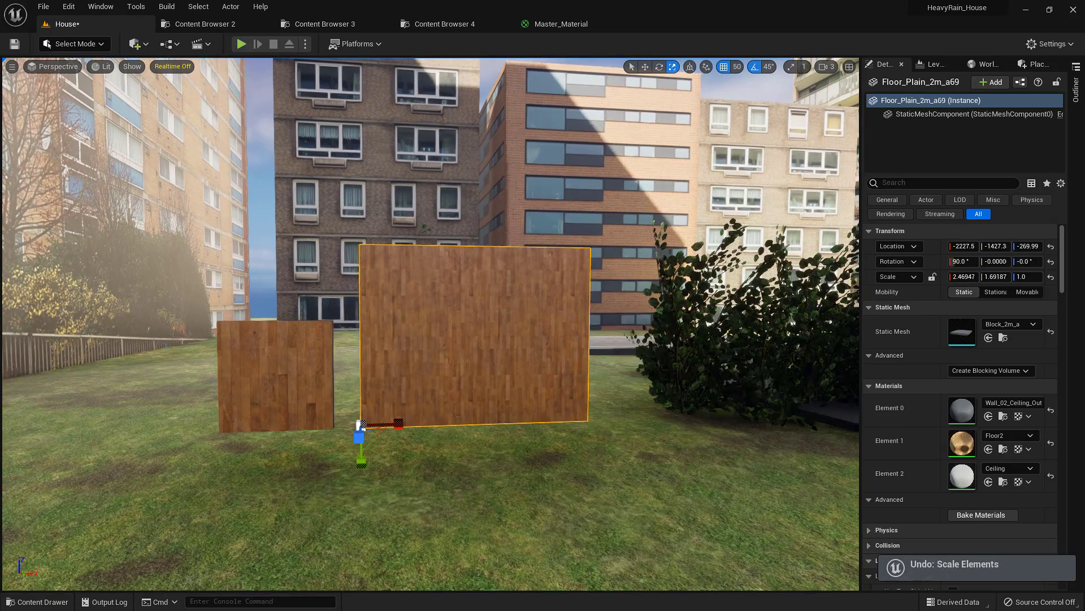
key(ctrl+z)
key(ctrl+z)
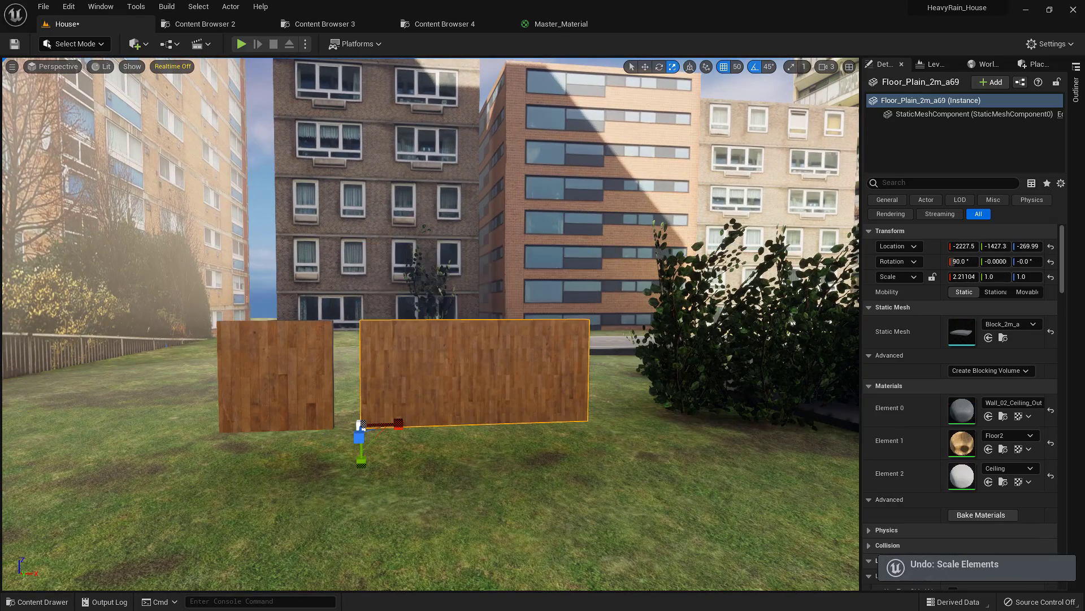
key(ctrl+z)
mouse_move(436, 364)
right_down()
mouse_move(418, 365)
mouse_move(442, 363)
mouse_move(431, 356)
right_up()
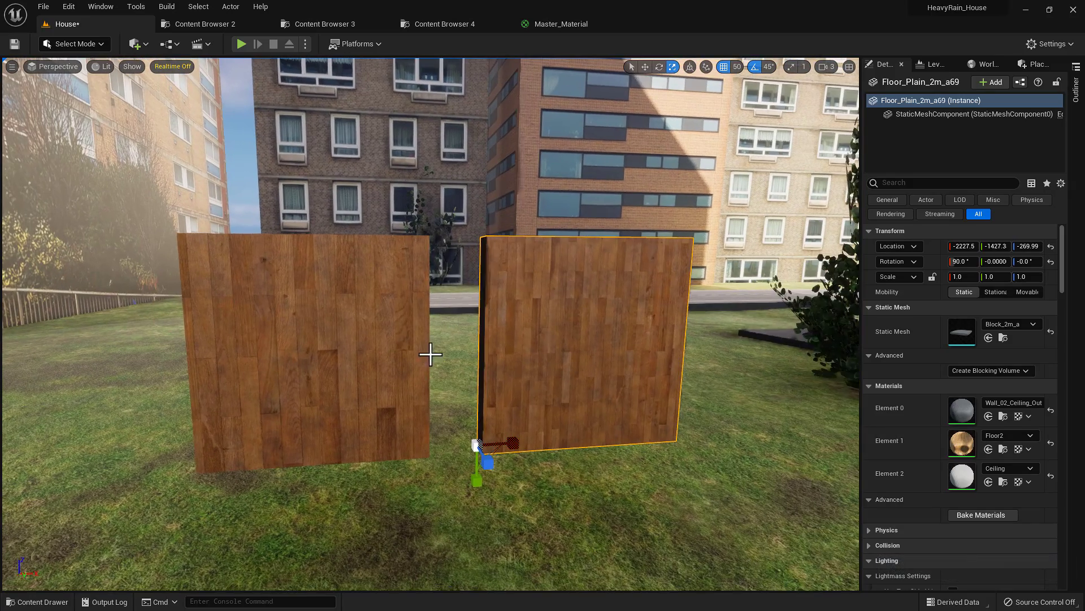
Inspect the WorldAlignedTexture nodes in Master_Material, and return to the two wooden panels in the House level.
click(564, 26)
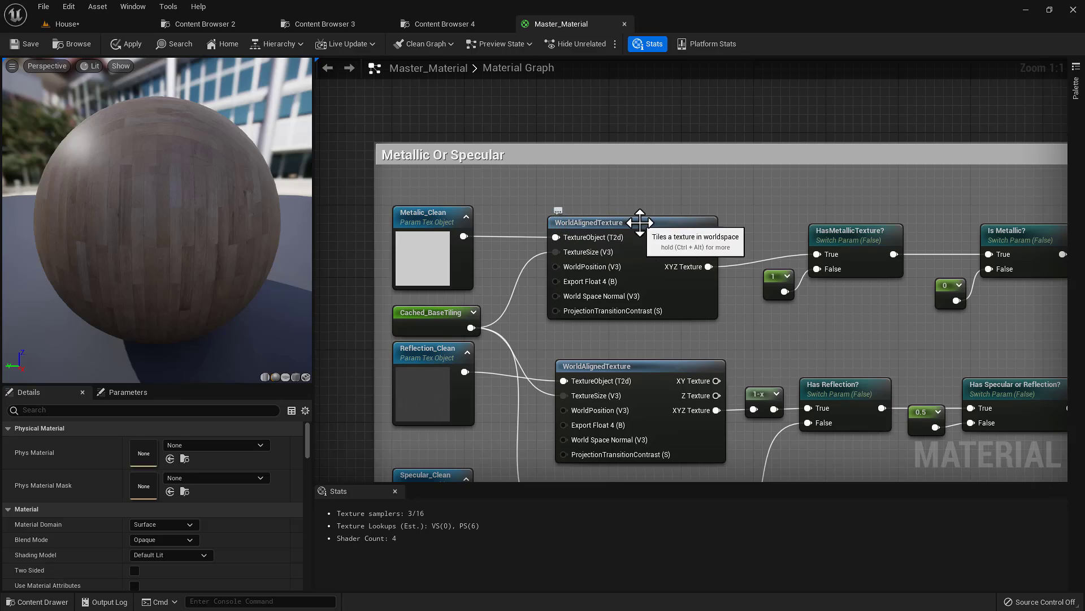
click(108, 26)
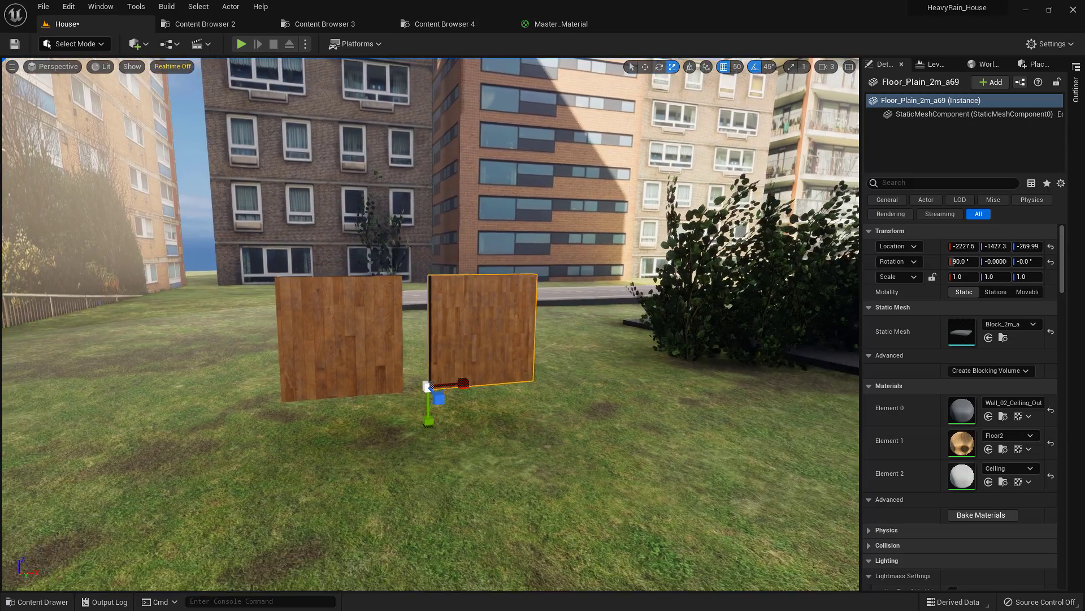
right_drag(430, 324, 414, 320)
key(w)
right_drag(547, 373, 534, 376)
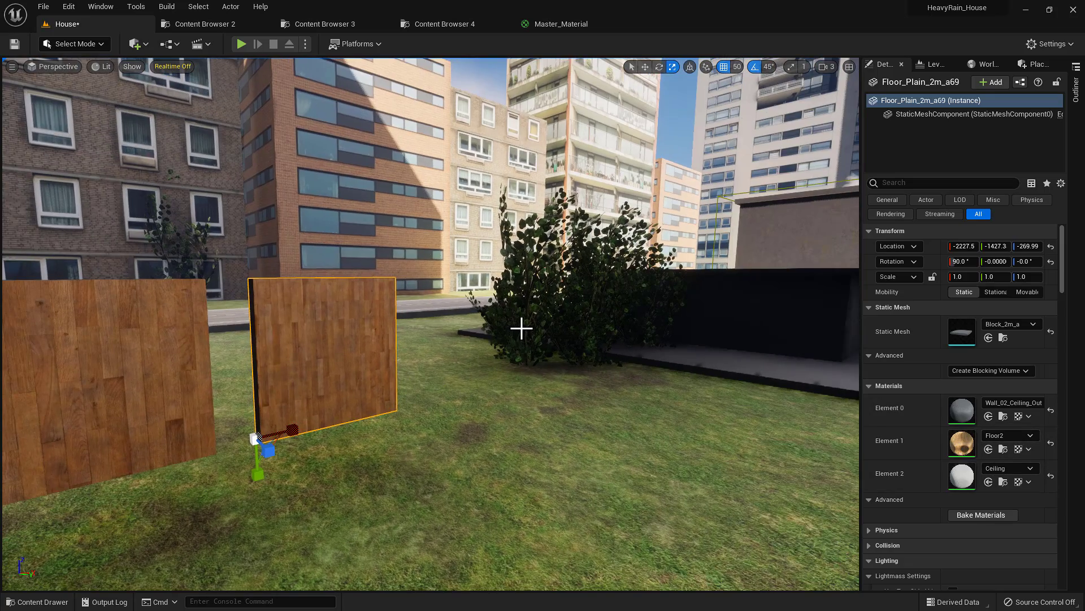
Switch to Maya, undo the stretching of Block_2m_a and examine its checker texture from several angles.
key(alt+Tab)
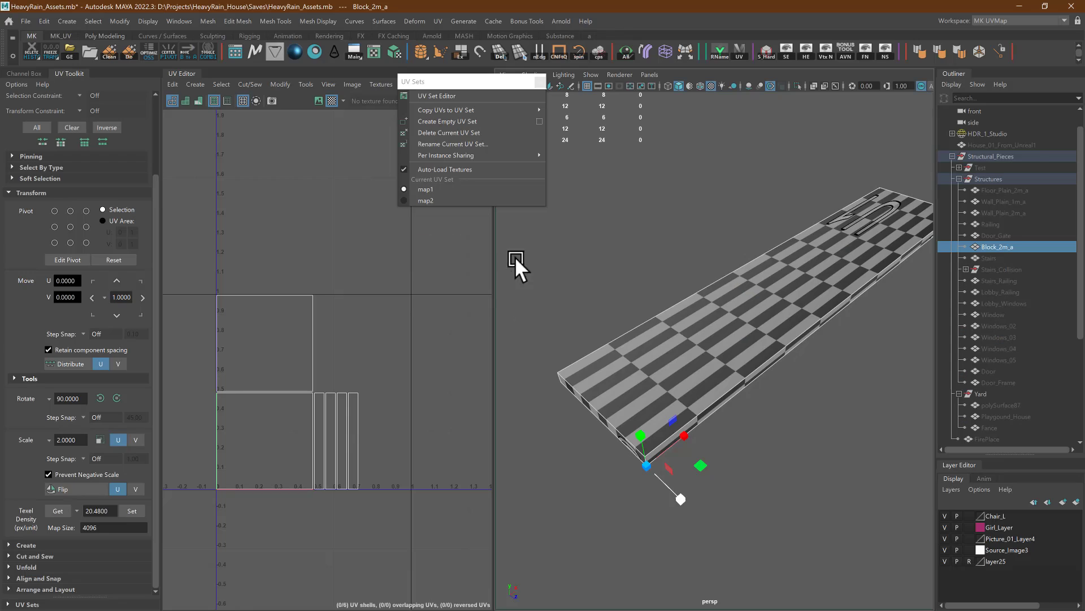
key(ctrl+z)
key(ctrl+z)
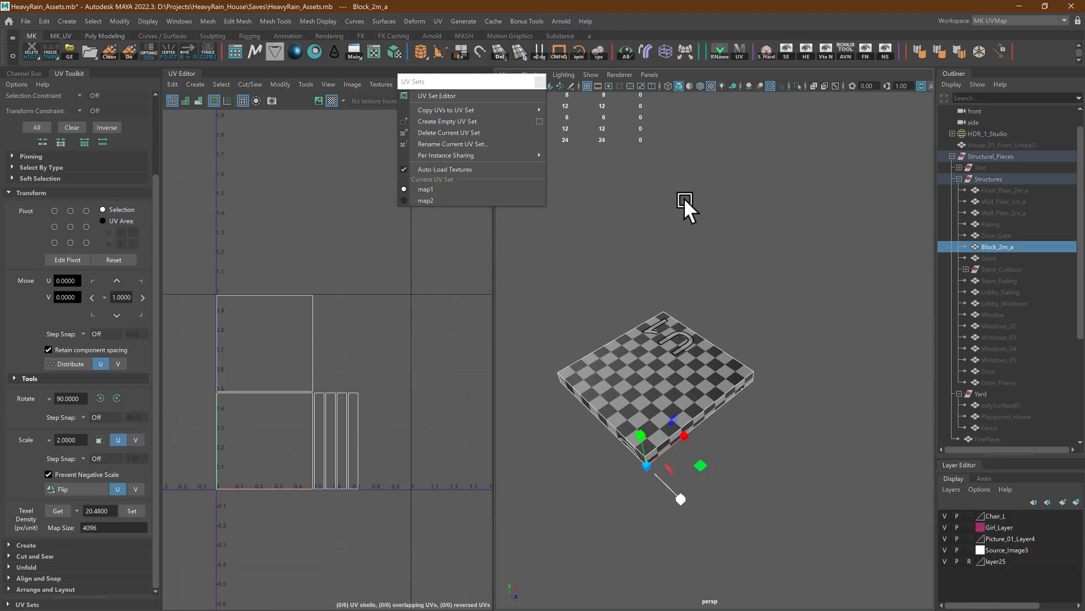
click(684, 205)
click(656, 356)
alt+drag(605, 291, 674, 282)
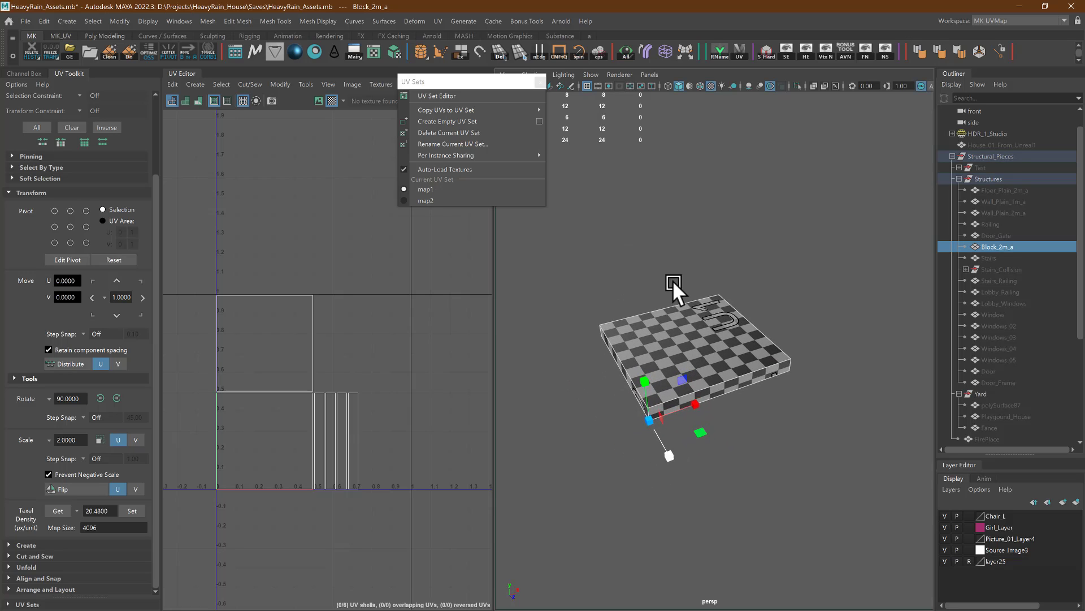
alt+right_drag(673, 279, 645, 266)
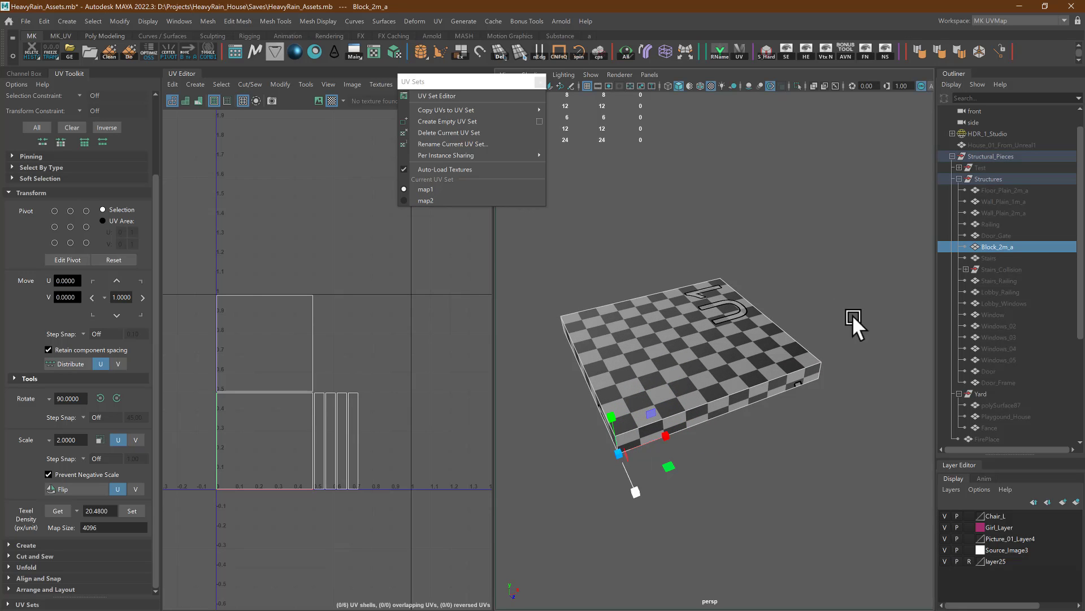
alt+drag(615, 228, 640, 235)
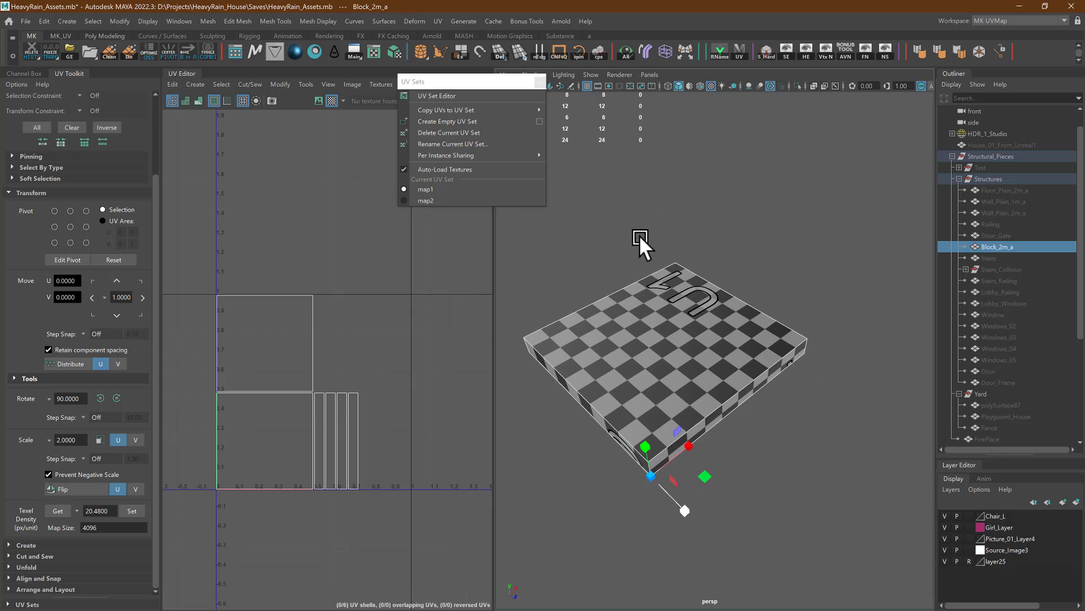
Stretch Block_2m_a to about twice its length along the X axis and make map2 the current UV set.
scroll(657, 234, down, 3)
alt+middle_drag(782, 277, 762, 301)
alt+drag(762, 300, 690, 326)
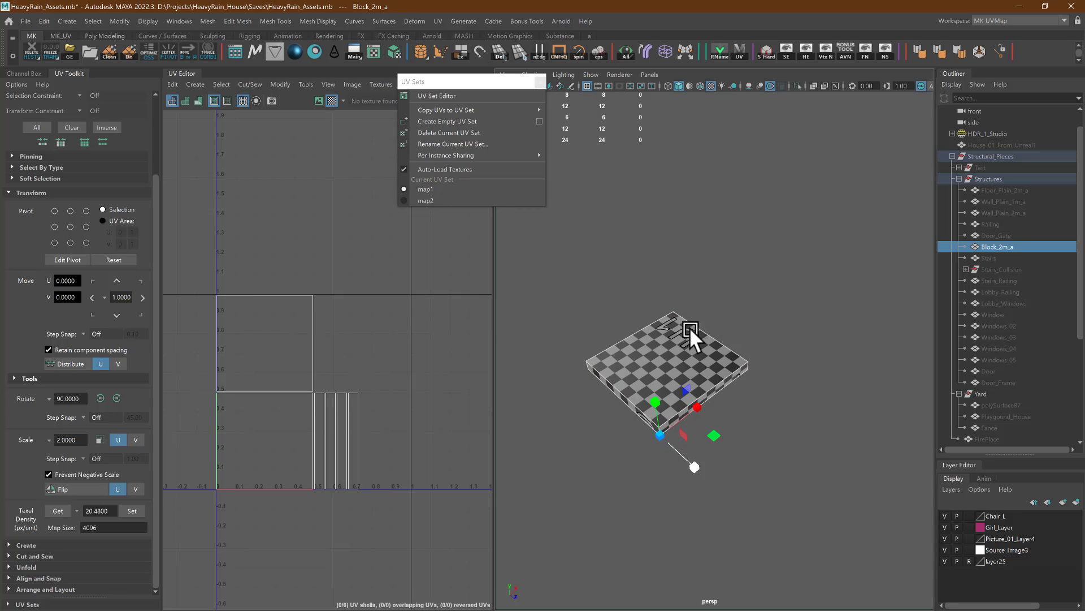
drag(694, 402, 754, 379)
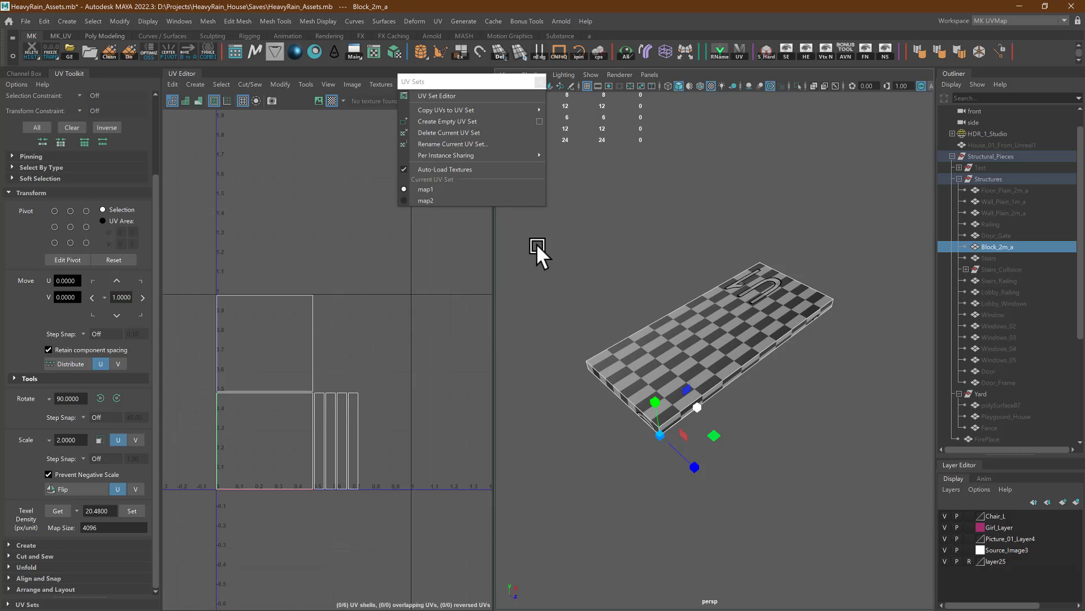
click(489, 202)
Switch to Unreal Engine, inspect both panels in Lightmap Density view, and return to Lit view to look at them from the side.
key(super+Tab)
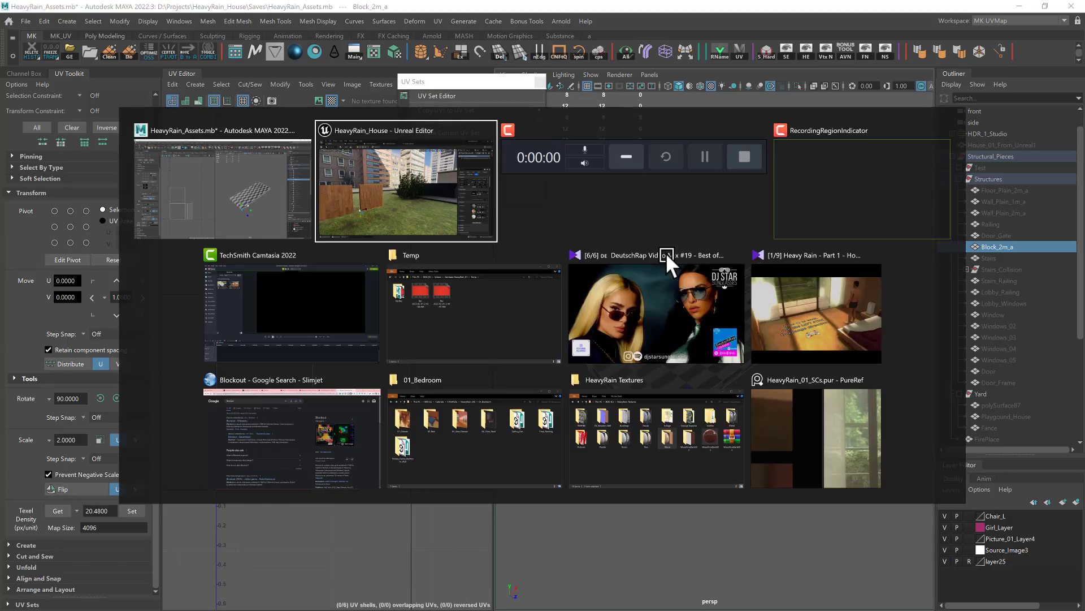
right_drag(416, 299, 379, 314)
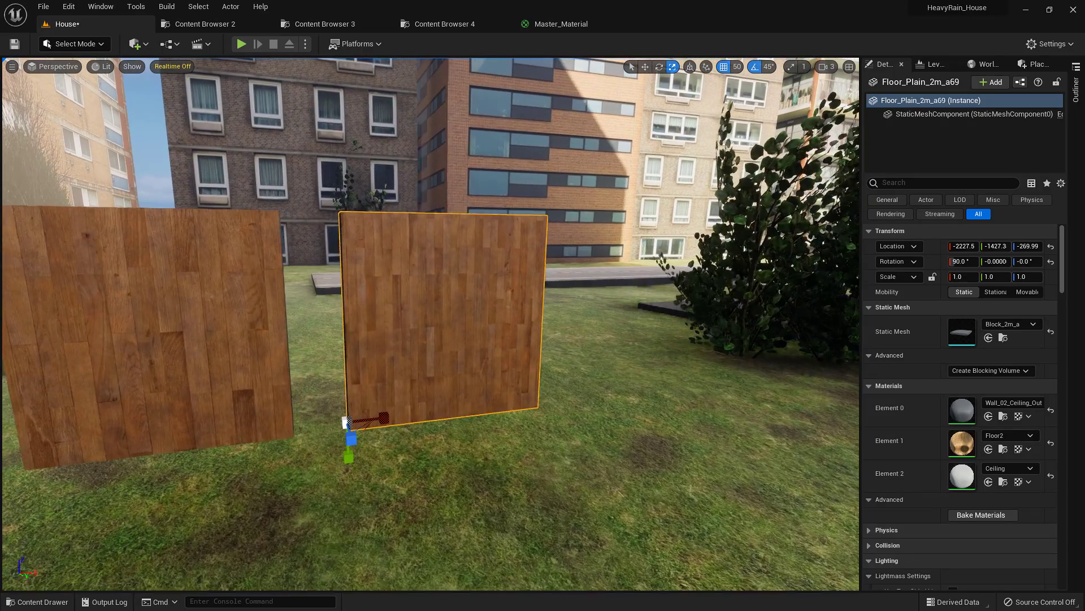
key(alt+0)
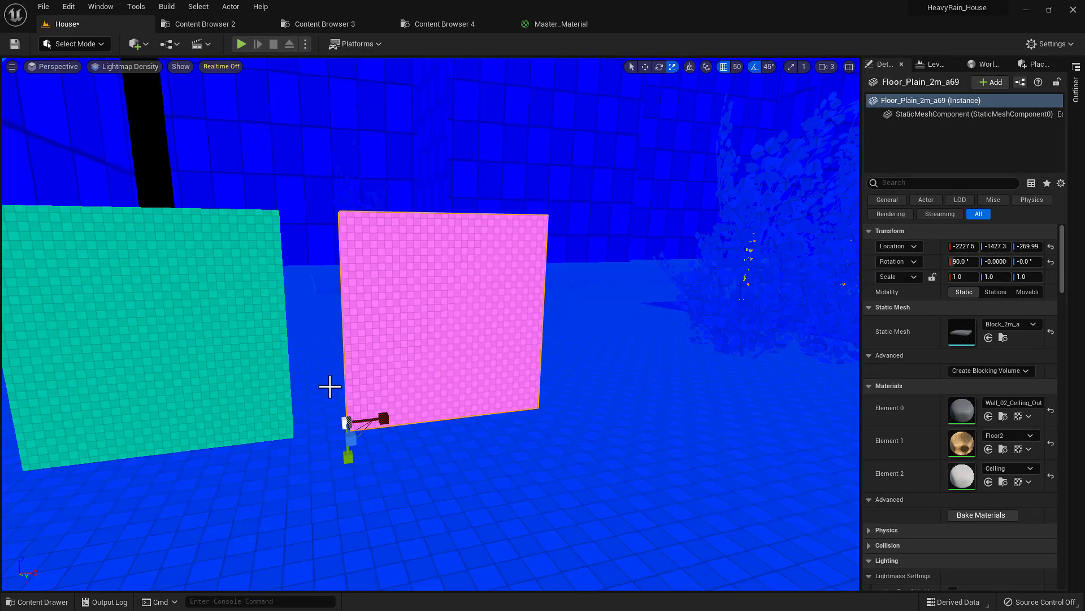
right_drag(221, 303, 168, 296)
key(s)
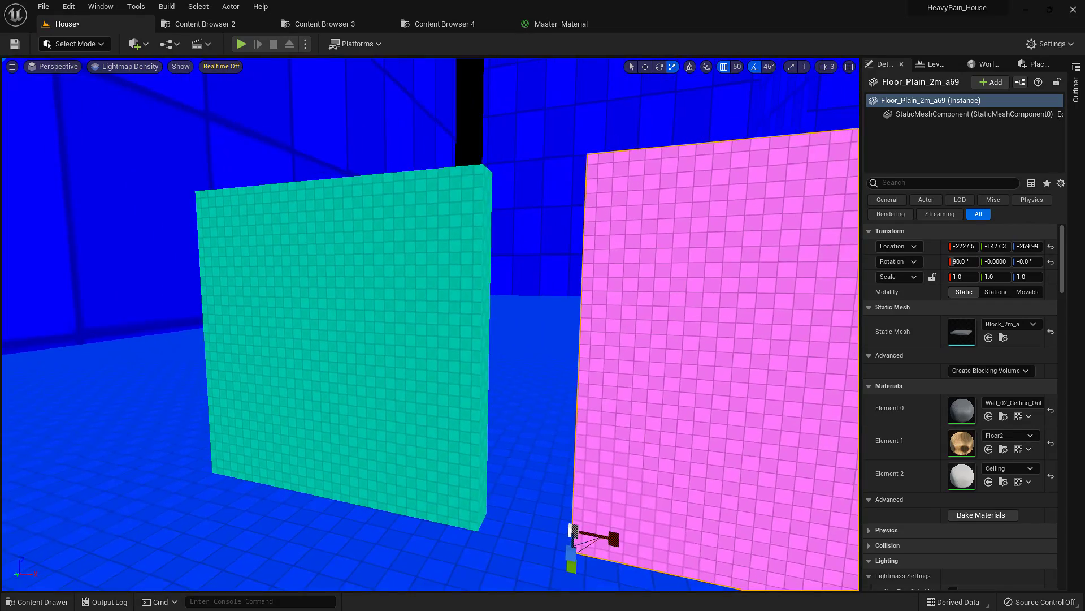
key(alt+4)
key(w)
mouse_move(419, 317)
right_down()
mouse_move(411, 308)
mouse_move(574, 310)
mouse_move(419, 315)
right_up()
key(a)
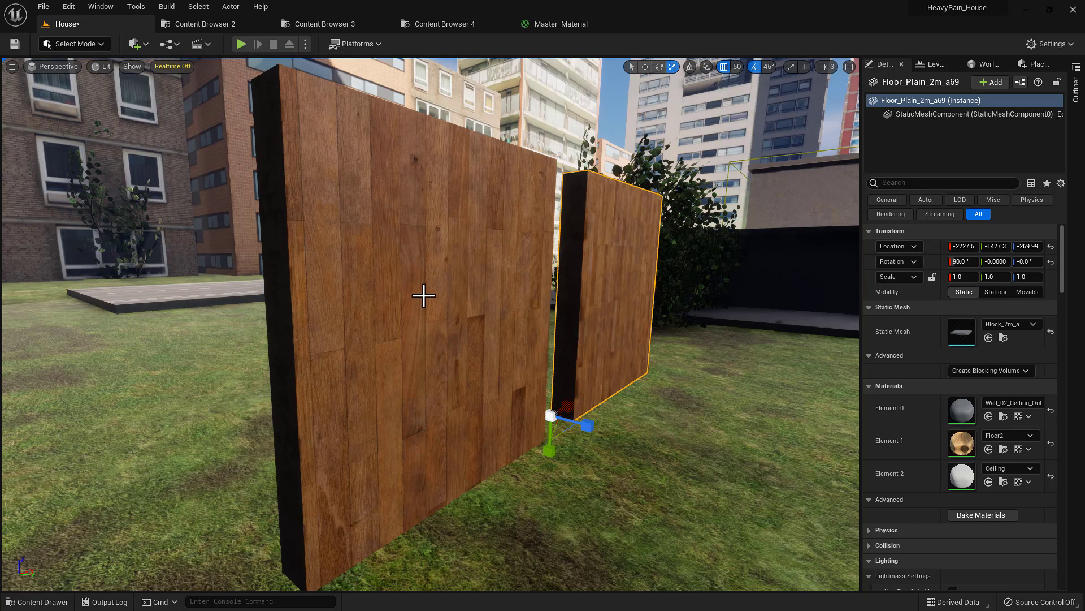
Review the available lighting build commands without starting a build, and look across the yard toward the stone walls.
click(210, 8)
mouse_move(164, 8)
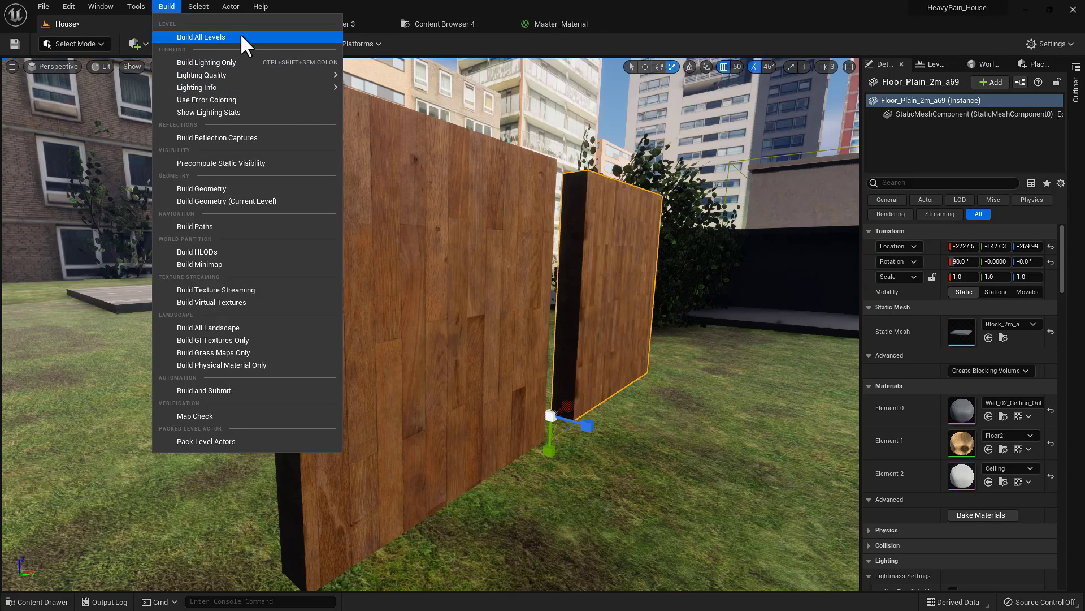
right_drag(507, 243, 667, 228)
key(s)
key(d)
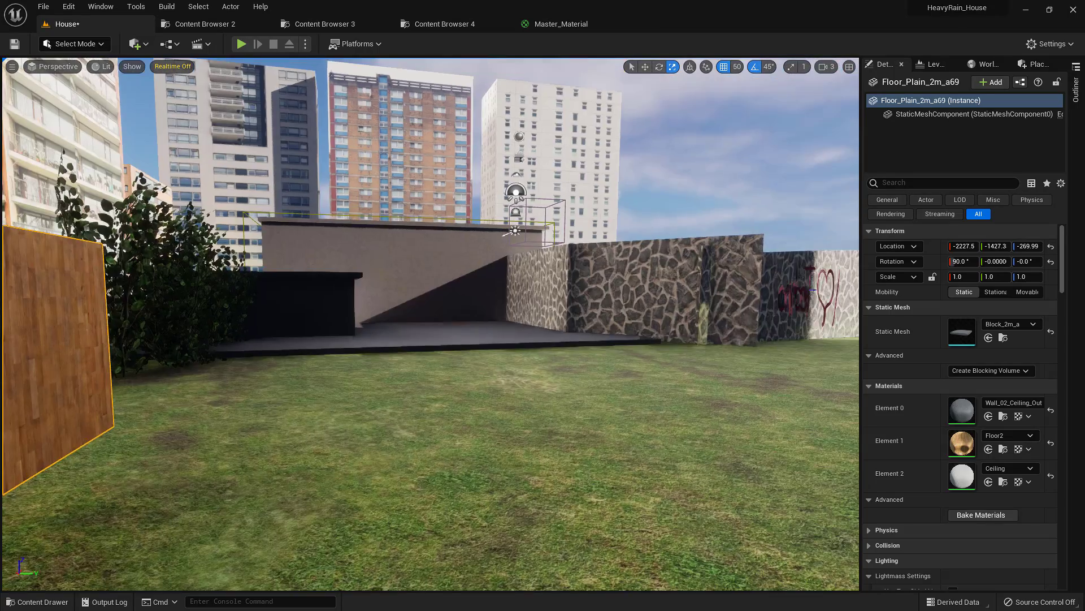
Compare the two panels again in Lightmap Density view, and switch to Maya to view the stretched Block_2m_a.
right_drag(532, 257, 370, 344)
key(alt+0)
right_drag(416, 313, 361, 310)
key(w)
key(s)
right_drag(456, 310, 479, 303)
key(s)
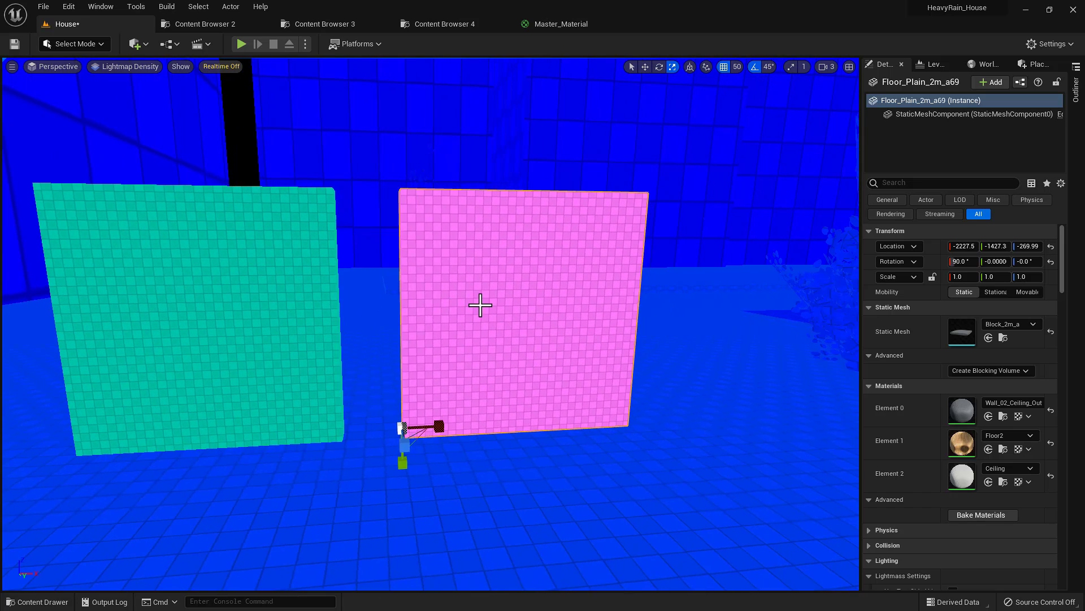
key(alt+Tab)
click(452, 225)
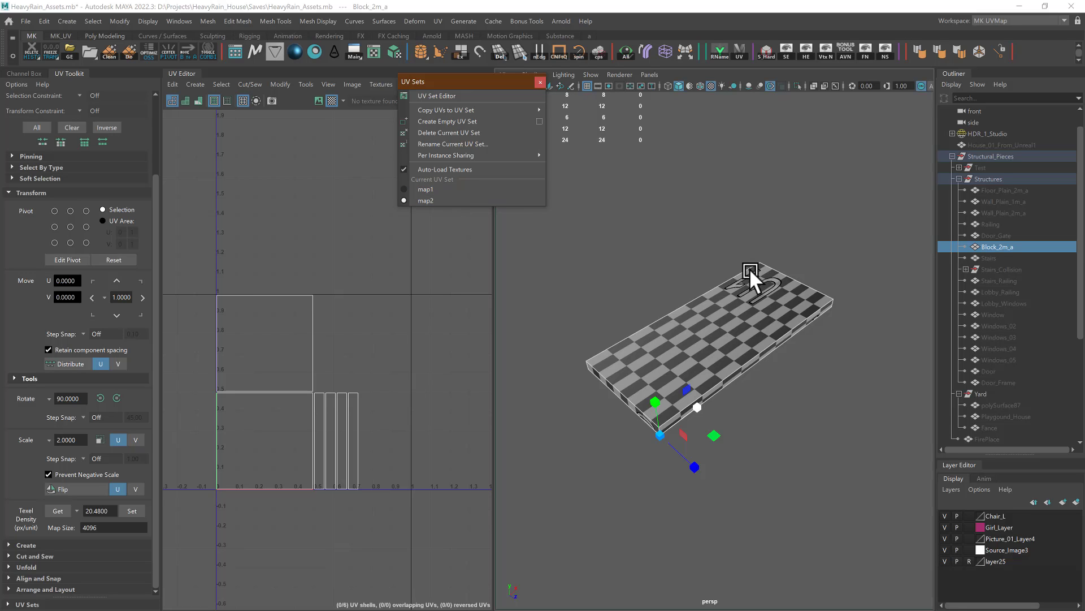
Switch to Unreal Engine and view the two panels from closer up in Lightmap Density view.
key(alt+Tab)
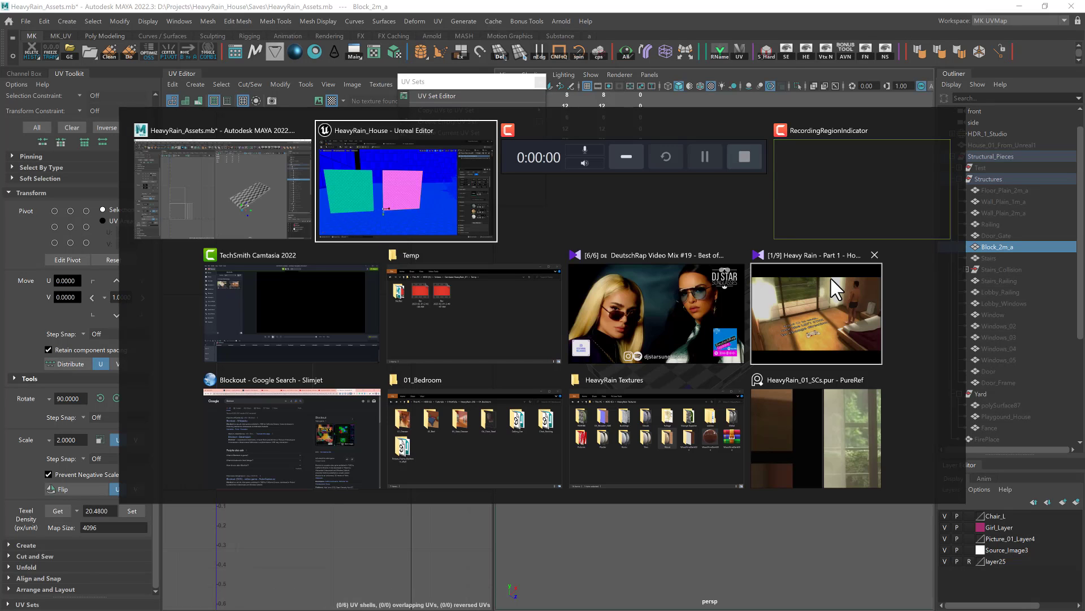
click(361, 185)
right_drag(571, 275, 616, 262)
key(s)
key(w)
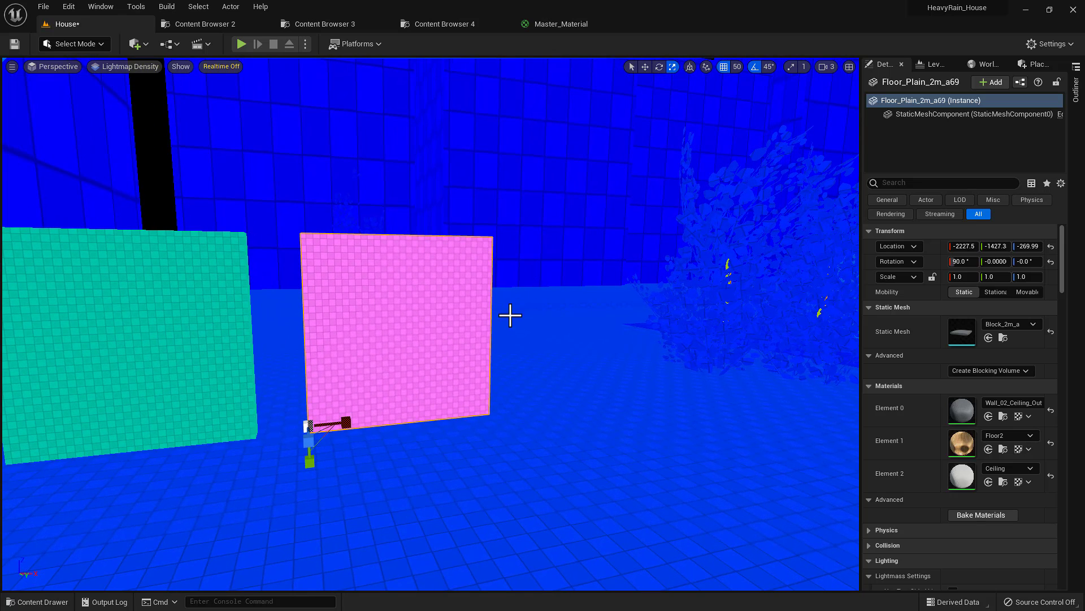
Switch to Maya, make map1 and then map2 Block_2m_a's current UV set, and review the options for copying UVs between sets.
key(alt+Tab)
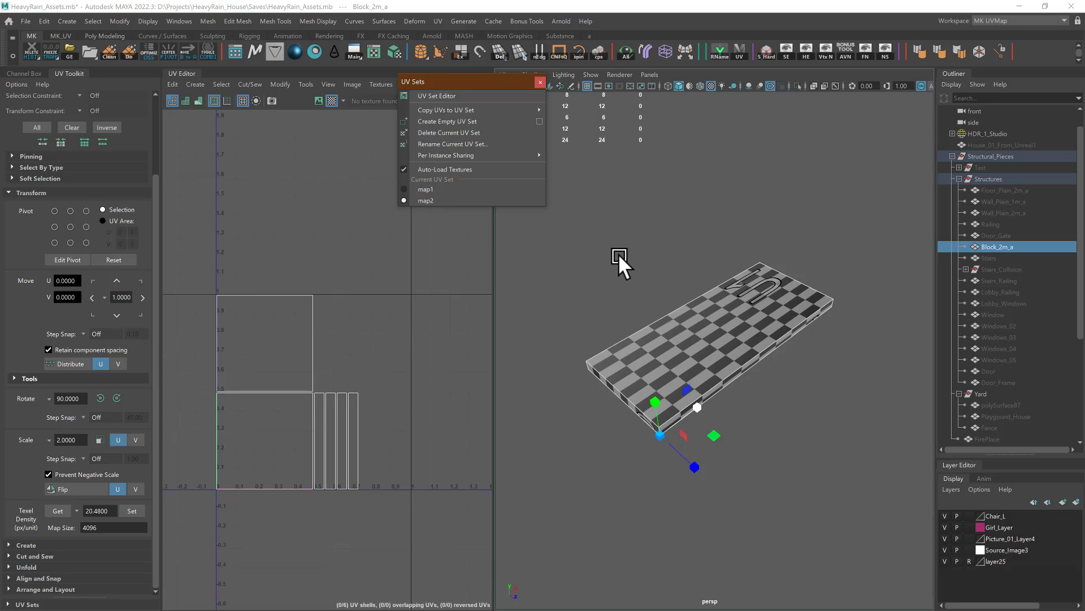
click(445, 189)
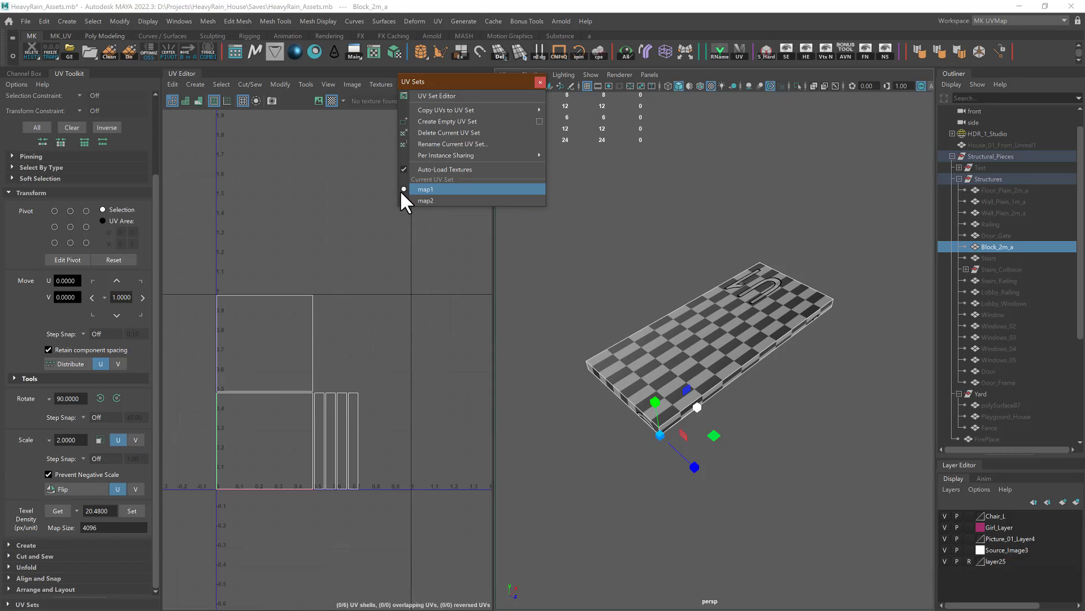
drag(461, 85, 465, 137)
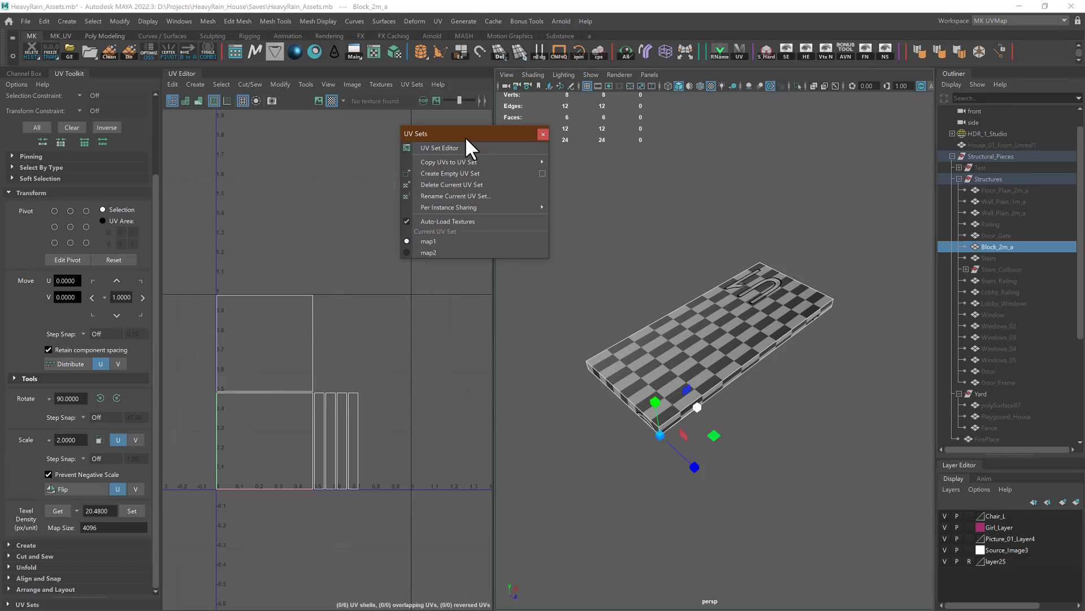
click(440, 251)
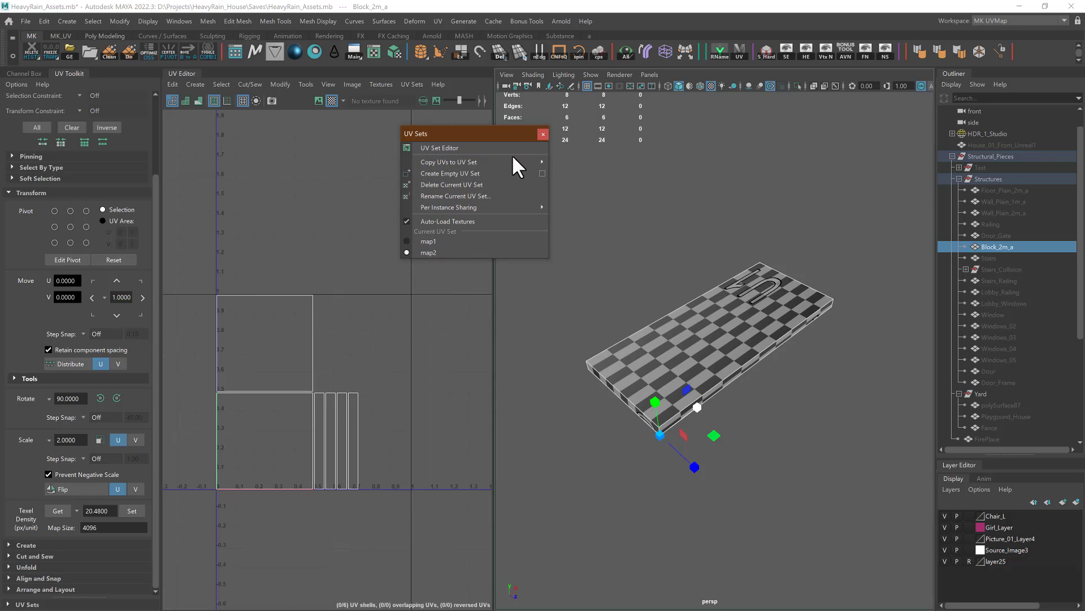
mouse_move(513, 162)
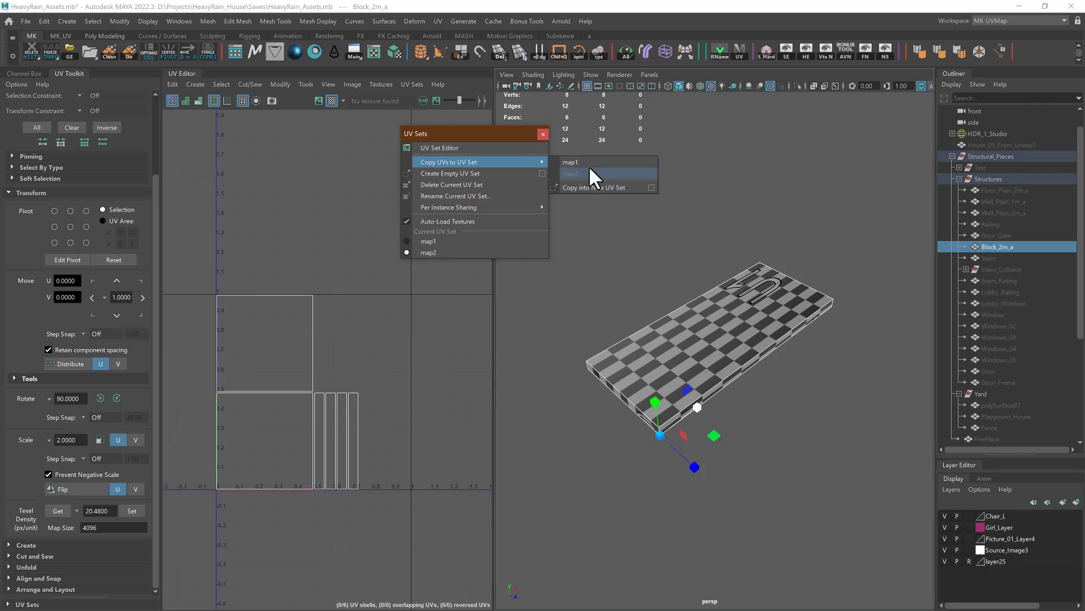
click(643, 273)
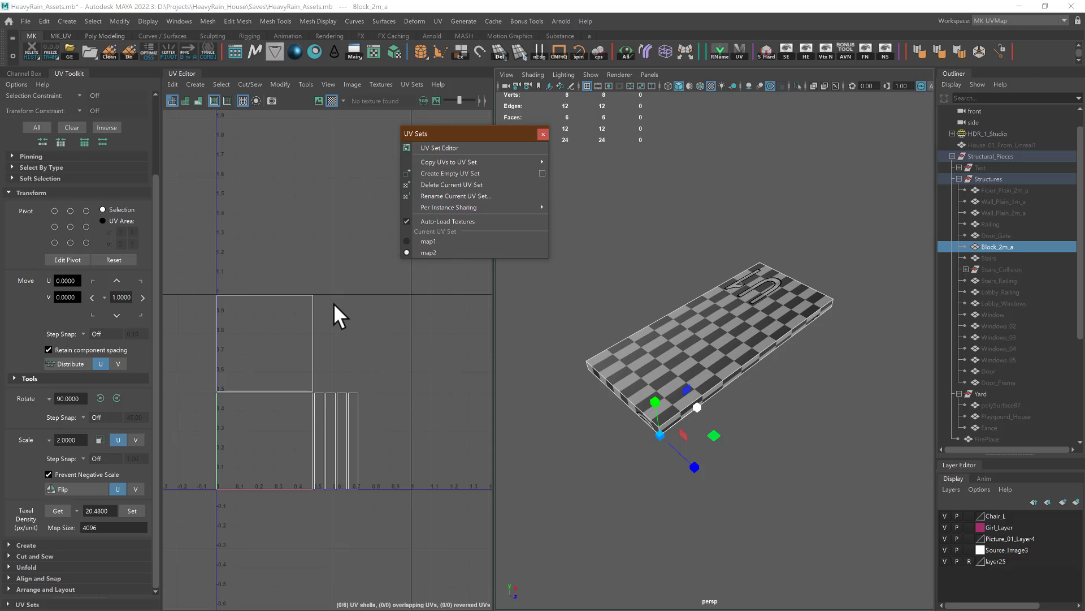
View Wall_Plain_2m_a1 in Maya, switch to Unreal Engine, and import it into the Content folder with Generate Lightmap UVs enabled.
key(alt+Tab)
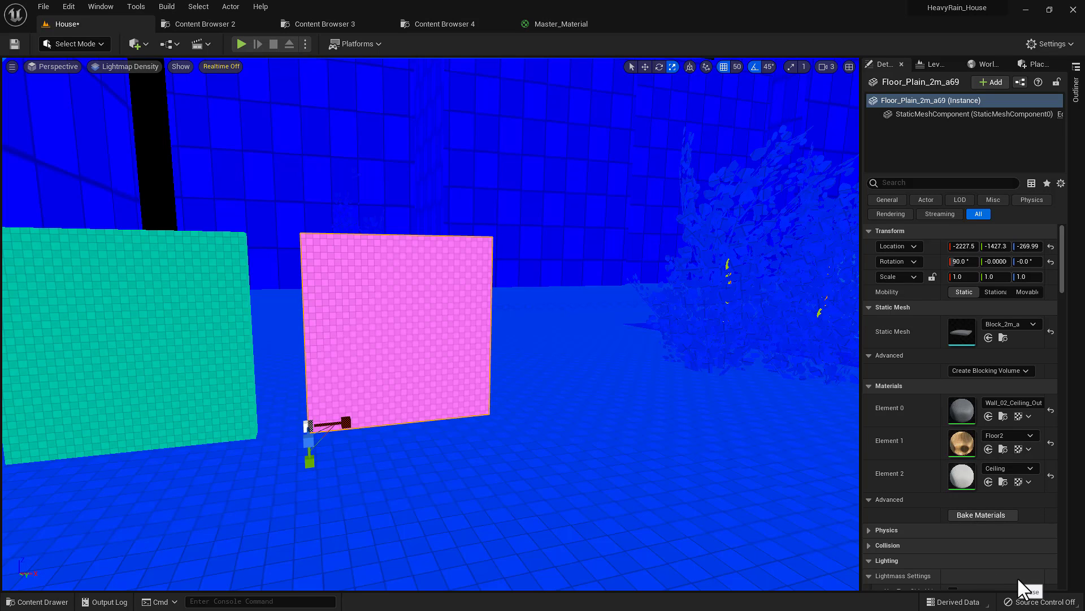
key(alt+Tab)
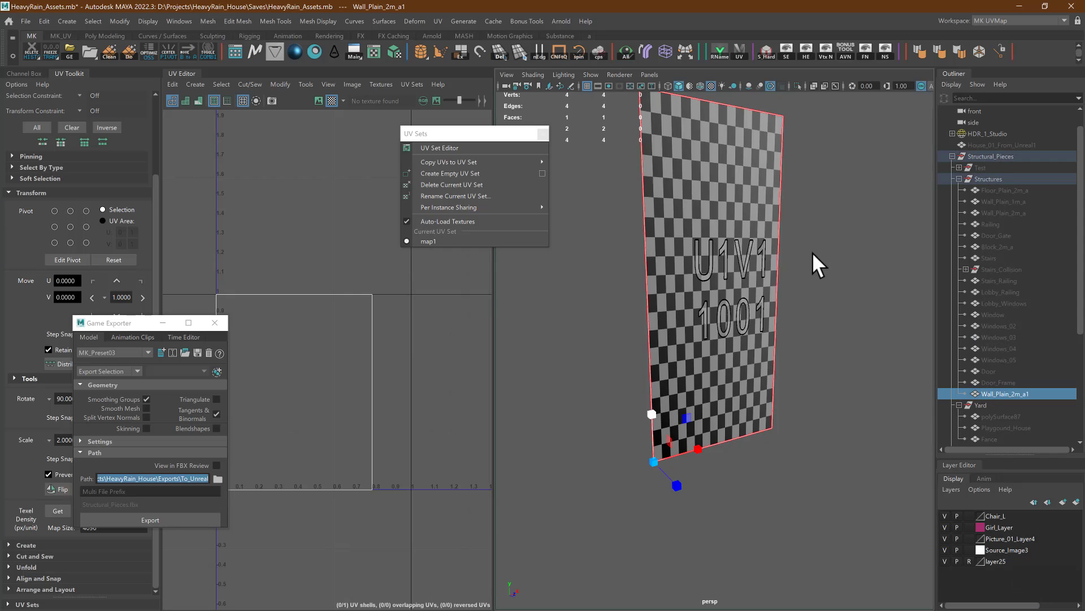
alt+middle_drag(819, 243, 811, 253)
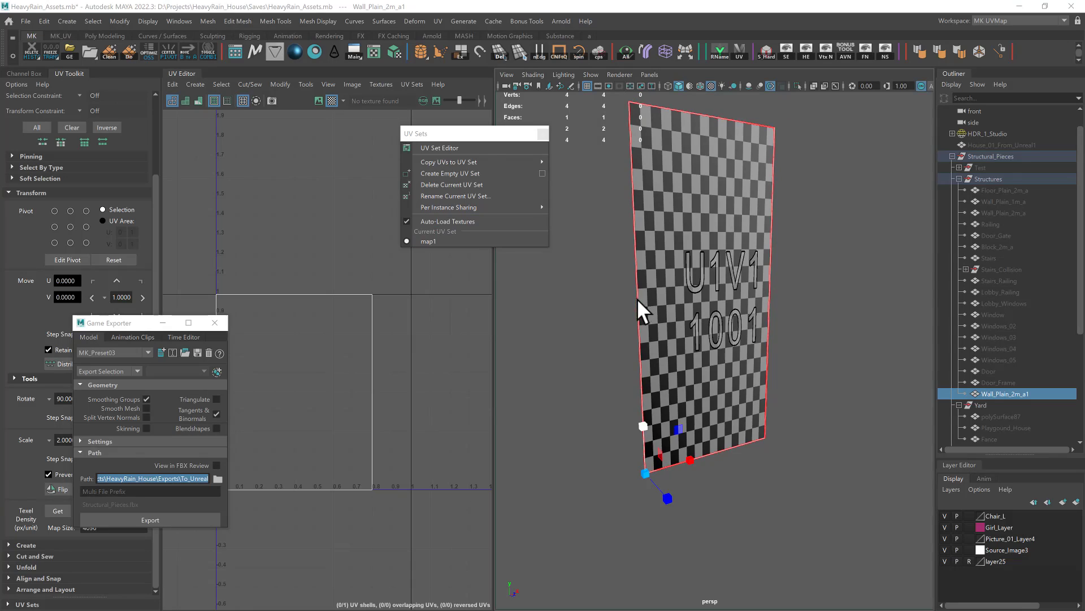
key(alt+Tab)
click(676, 182)
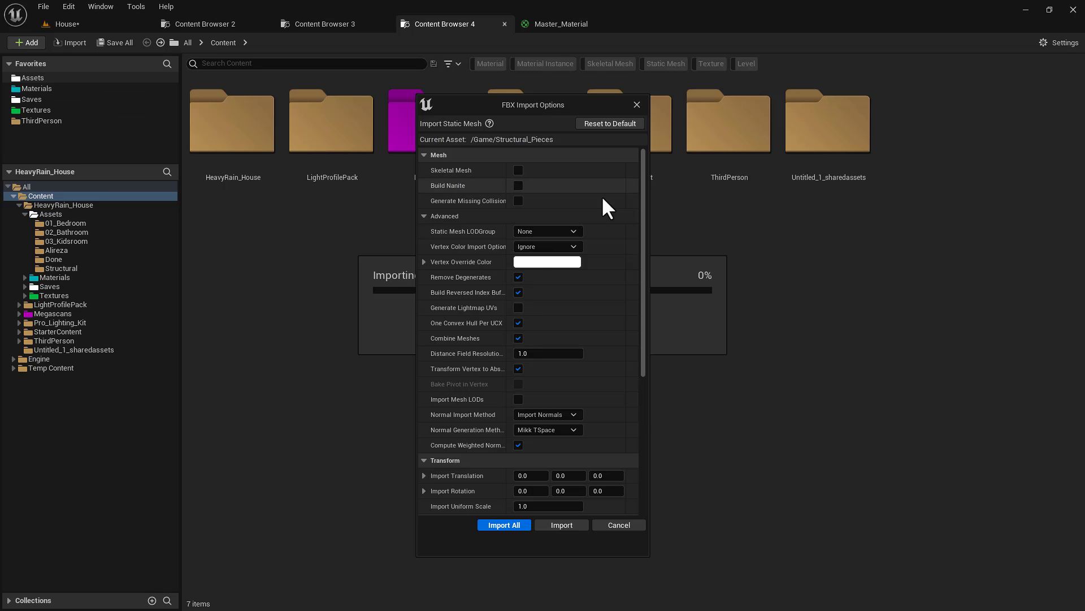
click(519, 307)
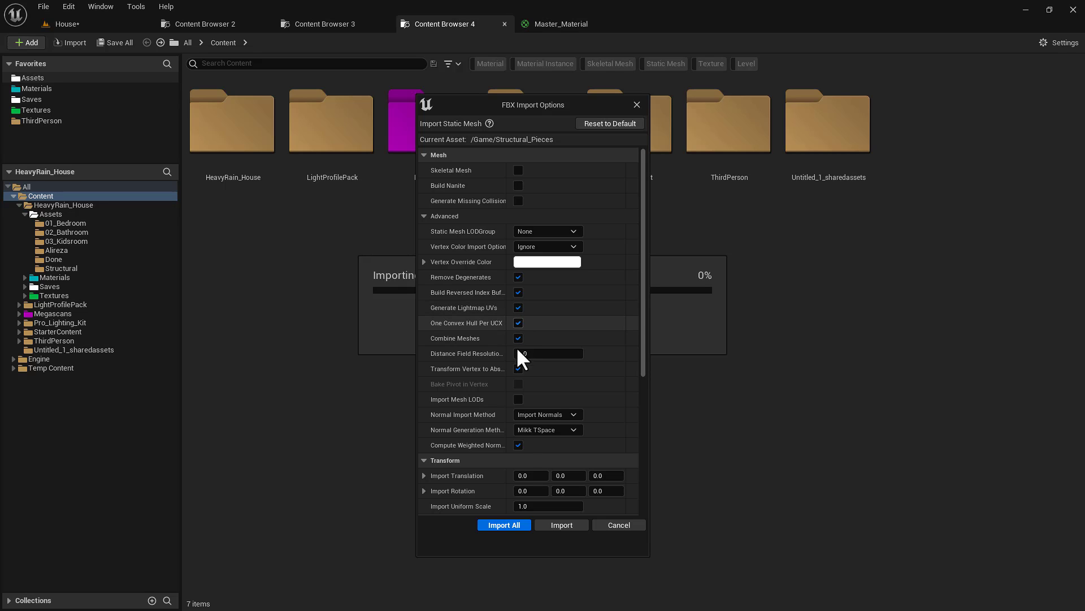
click(504, 526)
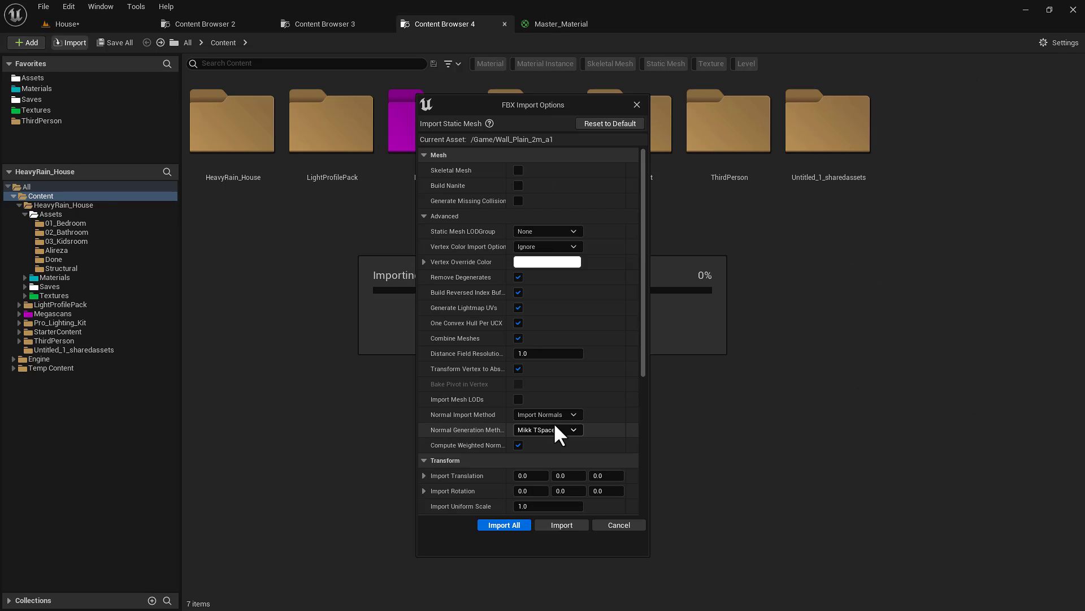
click(503, 524)
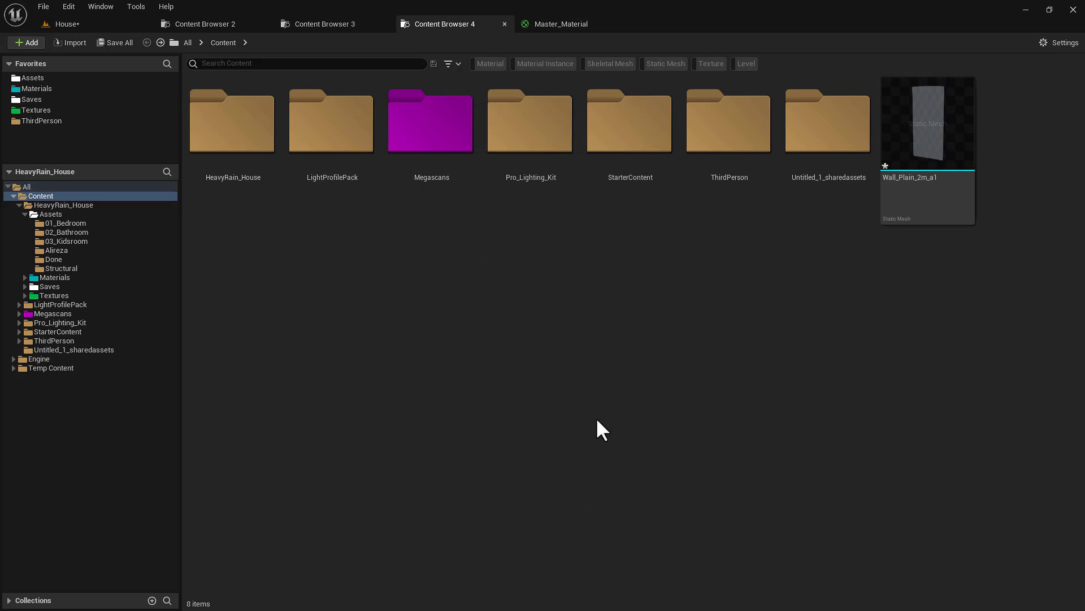
Open Wall_Plain_2m_a1 in a maximized mesh editor and overlay UV Channel 0 on its viewport.
double_click(934, 155)
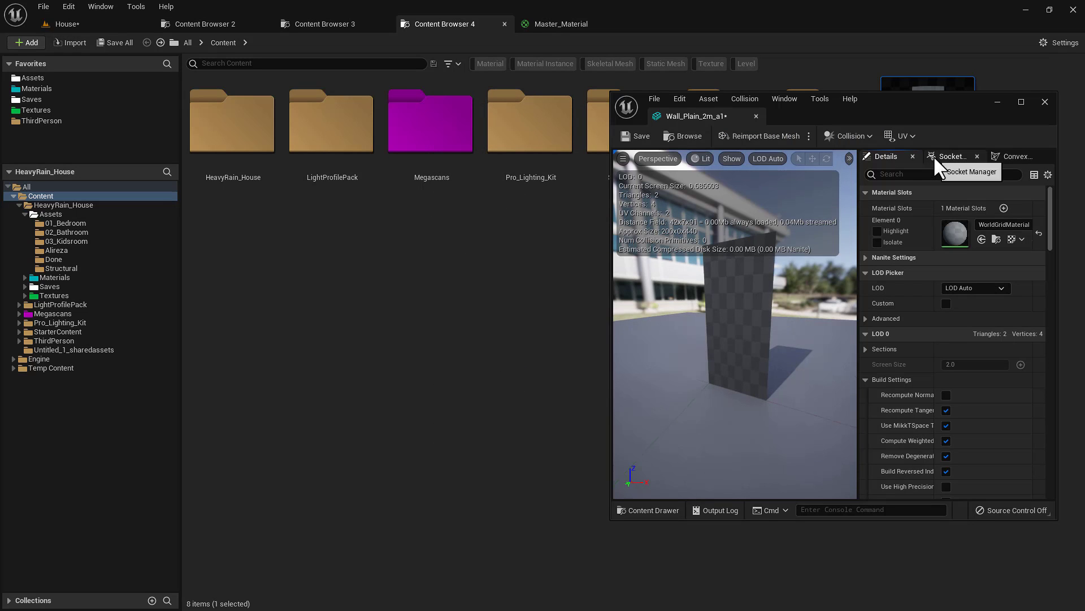
double_click(869, 93)
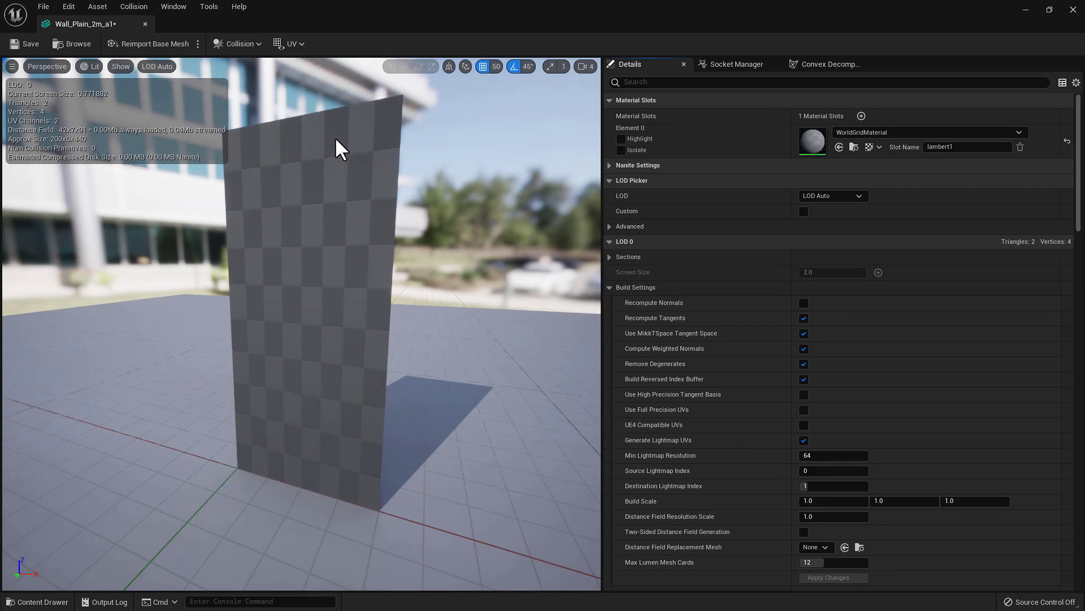
click(294, 44)
click(308, 78)
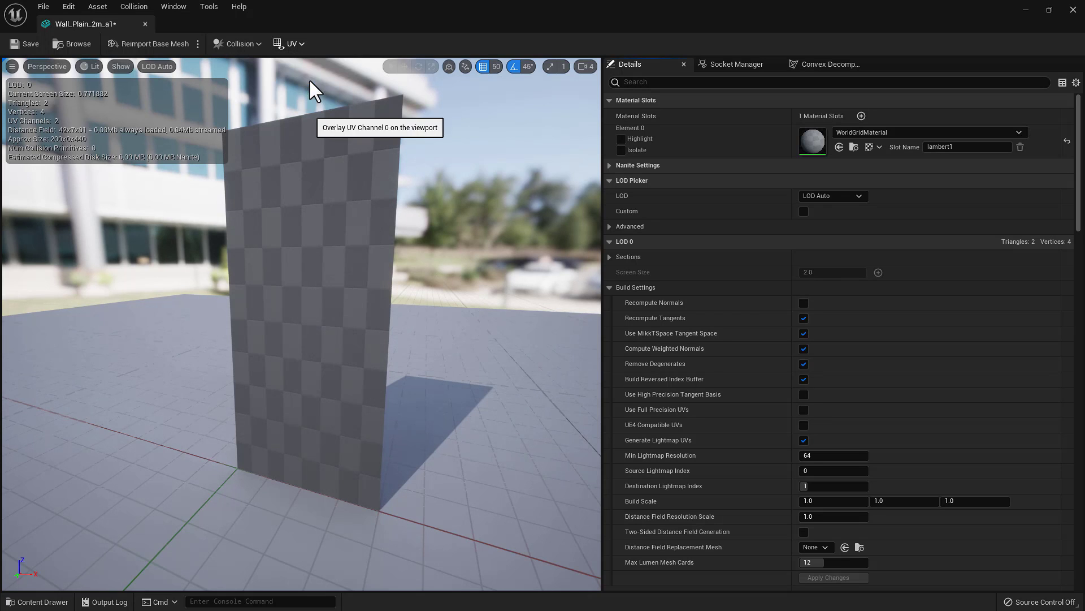
right_drag(326, 256, 396, 259)
Switch to Maya and try unfolding, straightening and laying out Wall_Plain_2m_a1's UV shell within the 0–1 UV square.
key(alt+Tab)
click(904, 229)
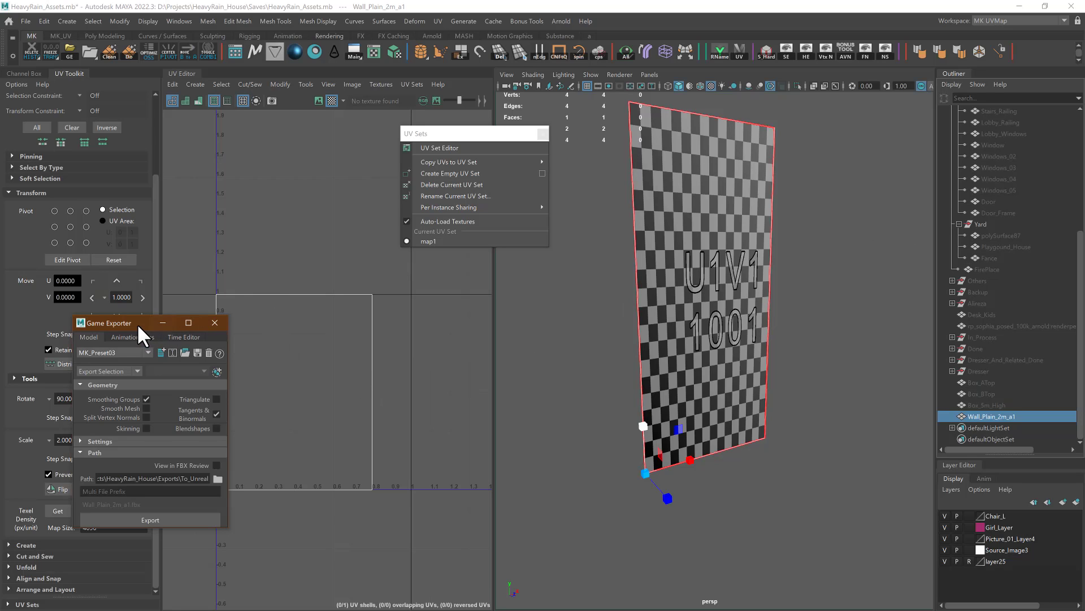
drag(137, 323, 88, 329)
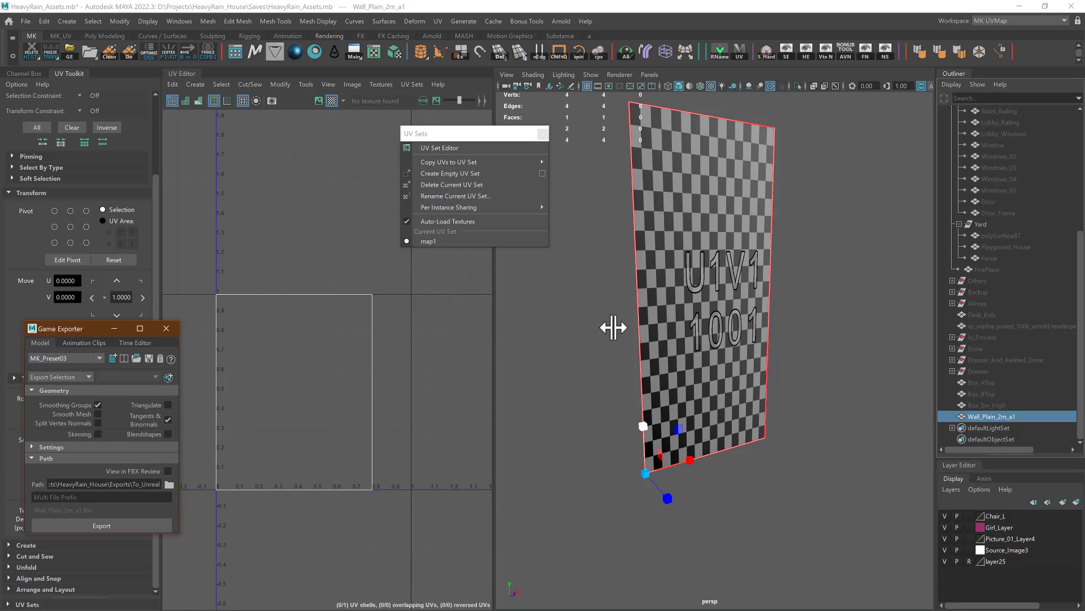
right_drag(377, 290, 377, 333)
click(323, 327)
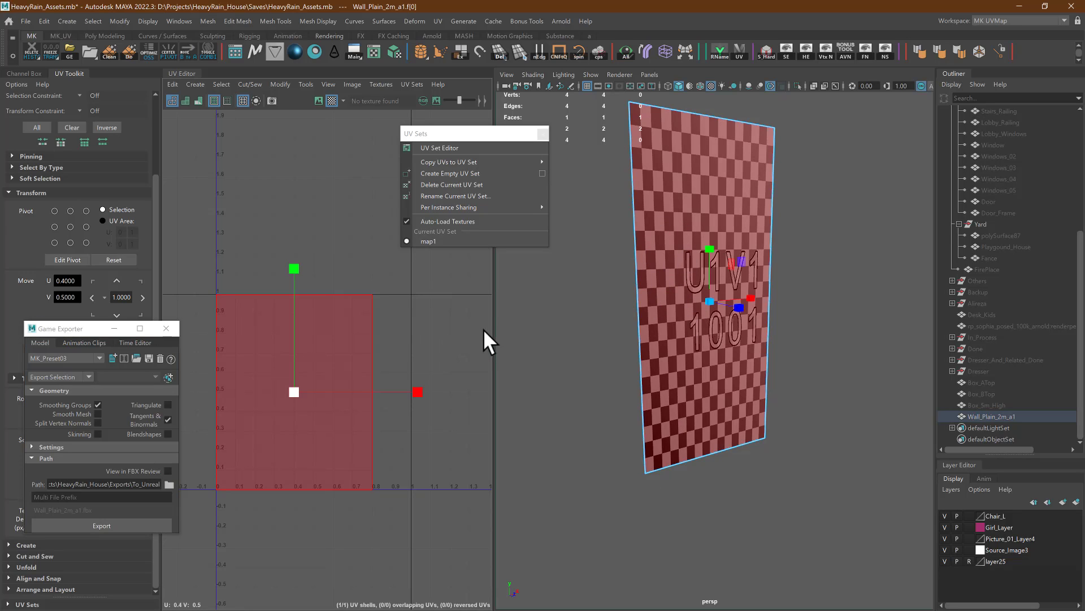
key(ctrl+u)
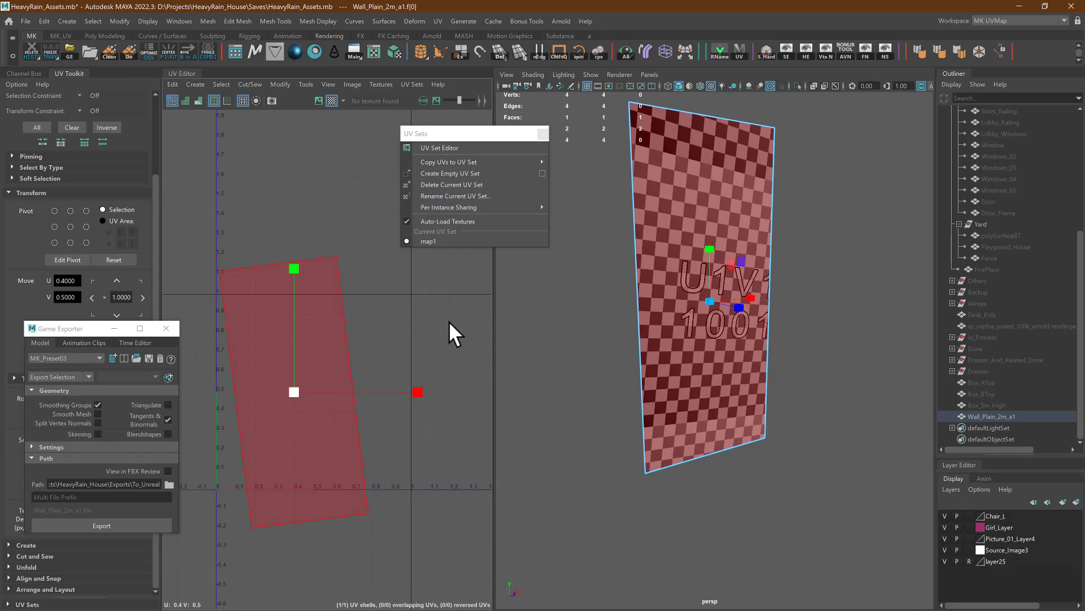
key(ctrl+l)
shift+right_drag(447, 308, 456, 459)
key(ctrl+l)
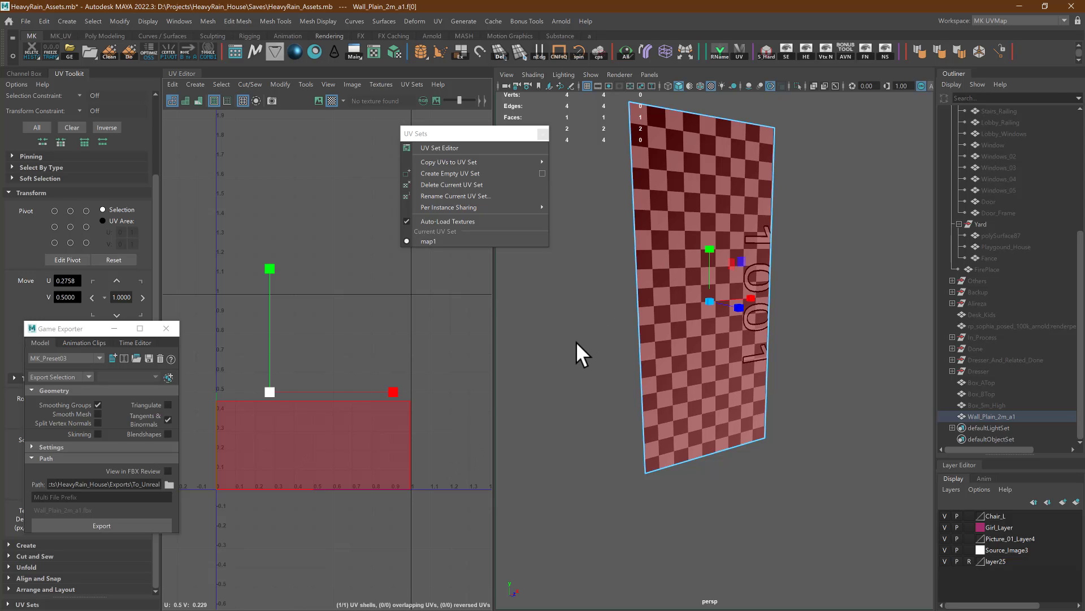
Switch to Unreal Engine's Wall_Plain_2m_a1 mesh editor and overlay UV Channel 1 to inspect the generated lightmap UVs.
key(alt+Tab)
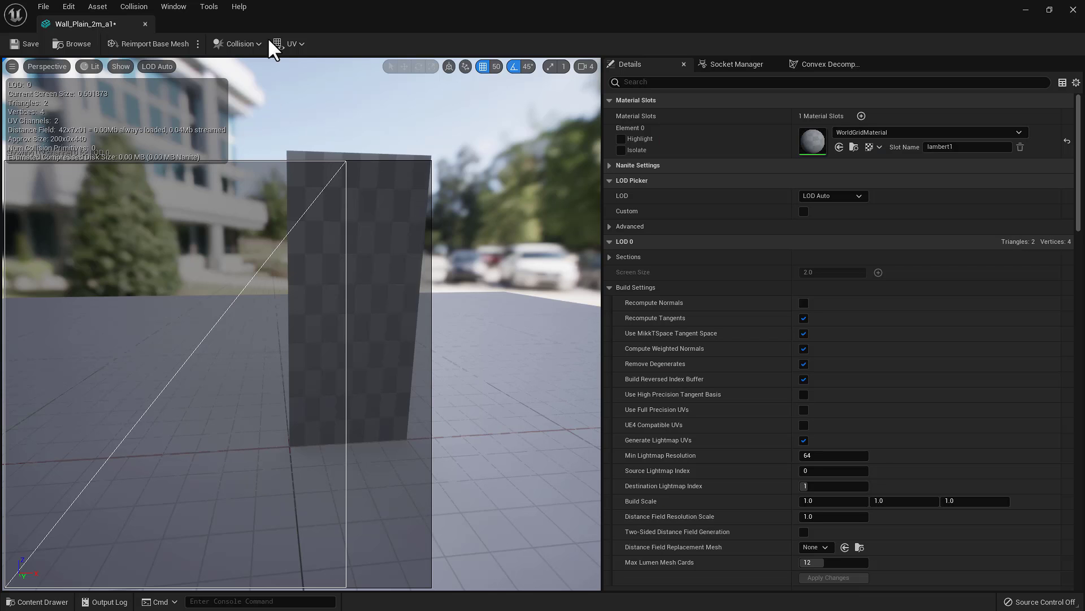
click(292, 44)
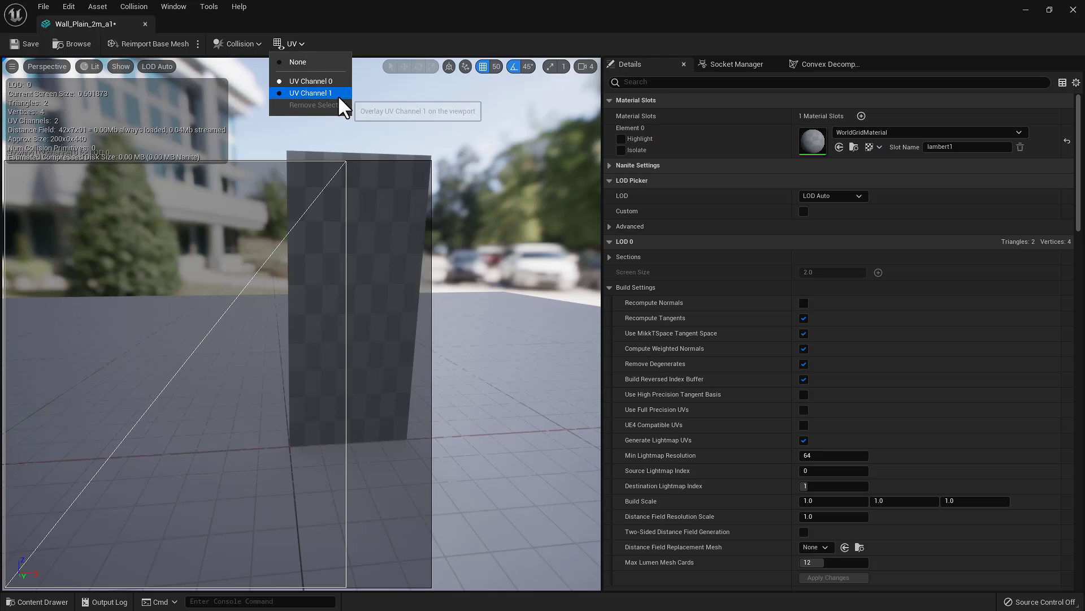
click(338, 95)
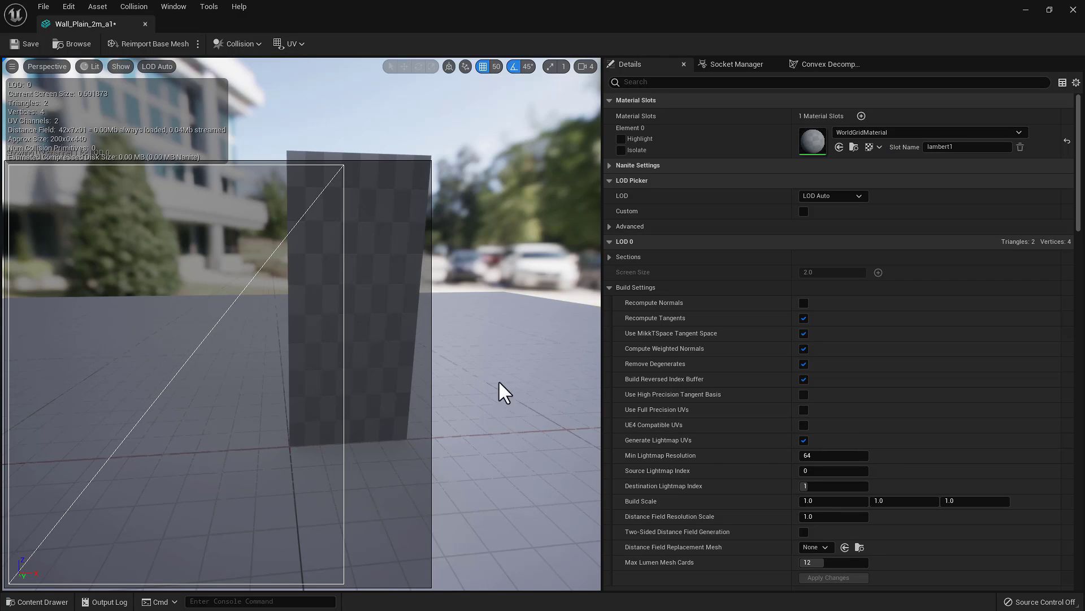
Switch to Maya, undo the unfold and layout of Wall_Plain_2m_a1's UVs, and reselect its UV shell.
key(alt+Tab)
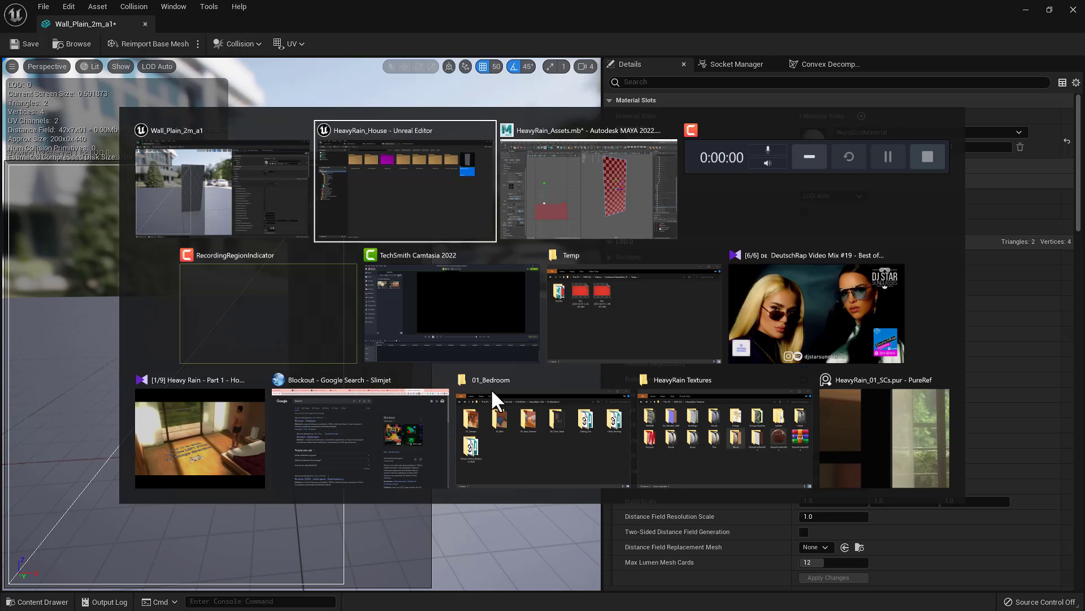
key(alt+Tab)
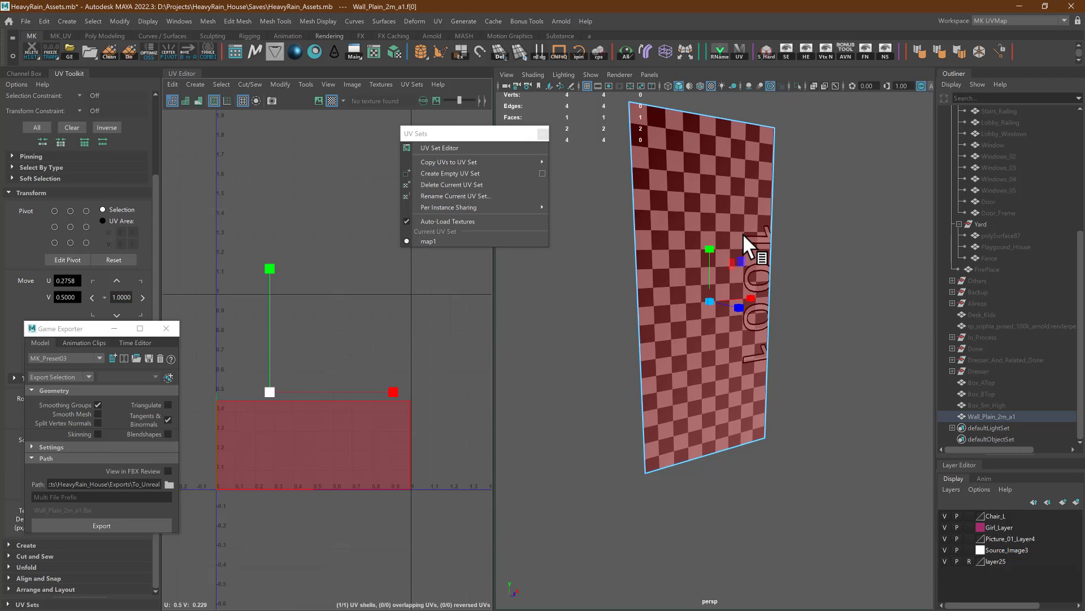
key(ctrl+z)
key(ctrl+z)
key(ctrl+z)
key(ctrl+z)
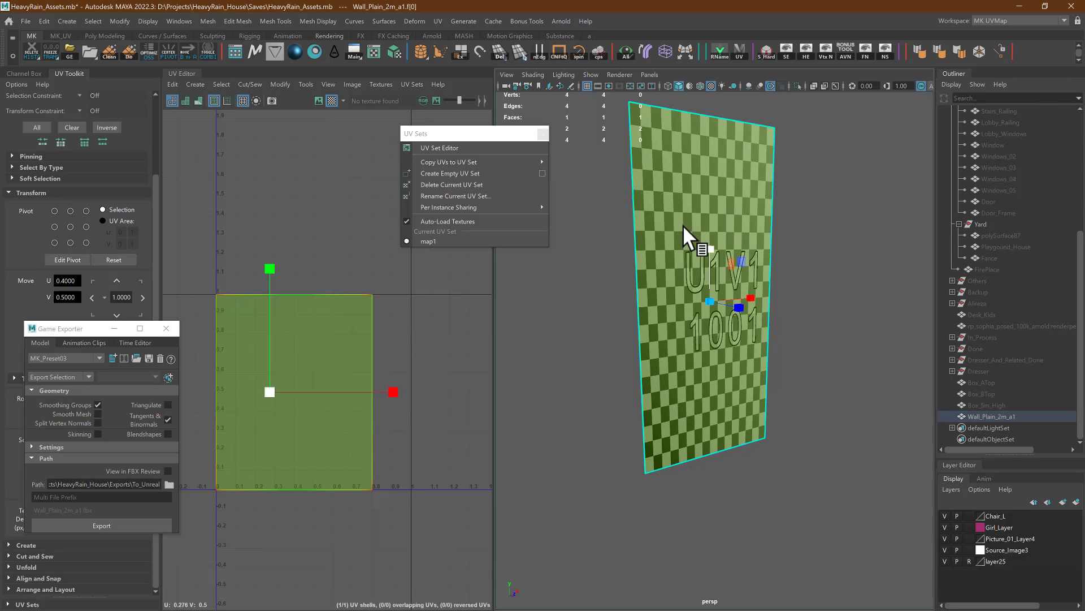
right_drag(741, 196, 812, 239)
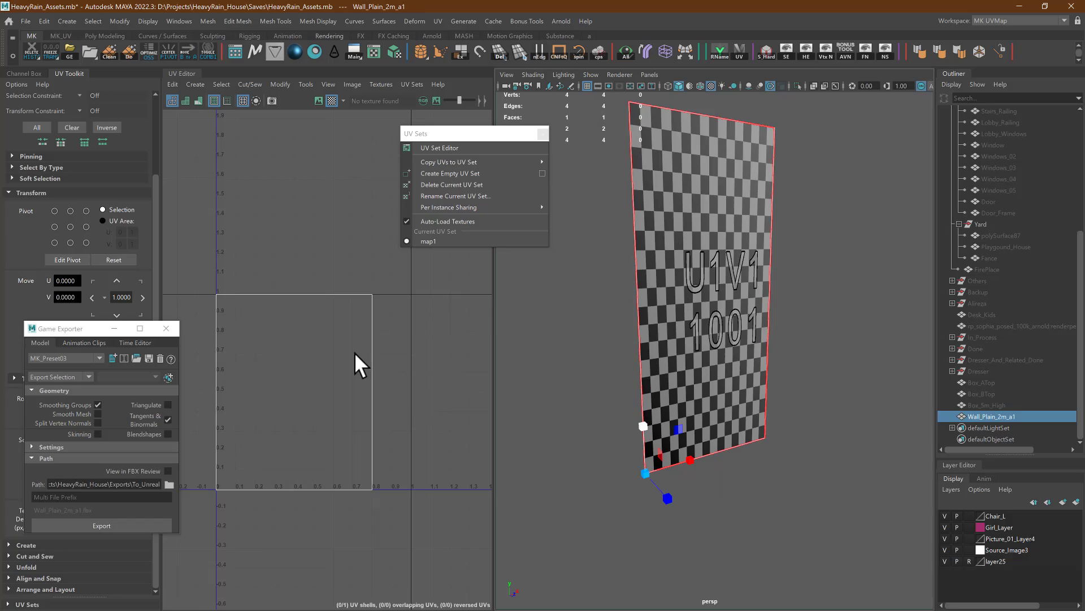
right_drag(354, 352, 355, 430)
click(304, 373)
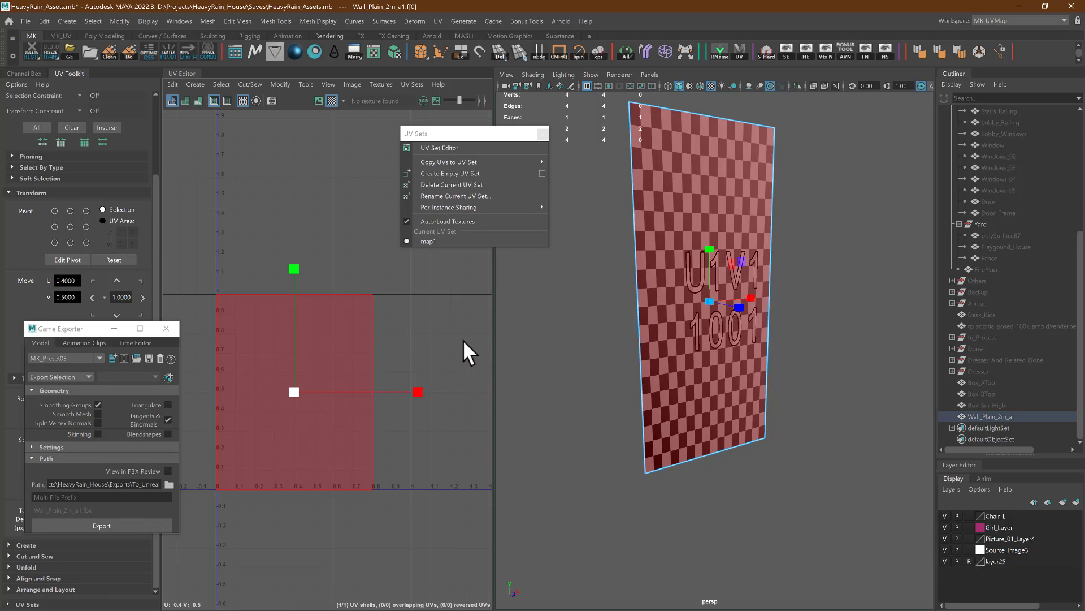
Switch to Unreal Engine, overlay UV Channel 0 on Wall_Plain_2m_a1 for comparison, and restore the mesh editor to a floating window.
key(alt+Tab)
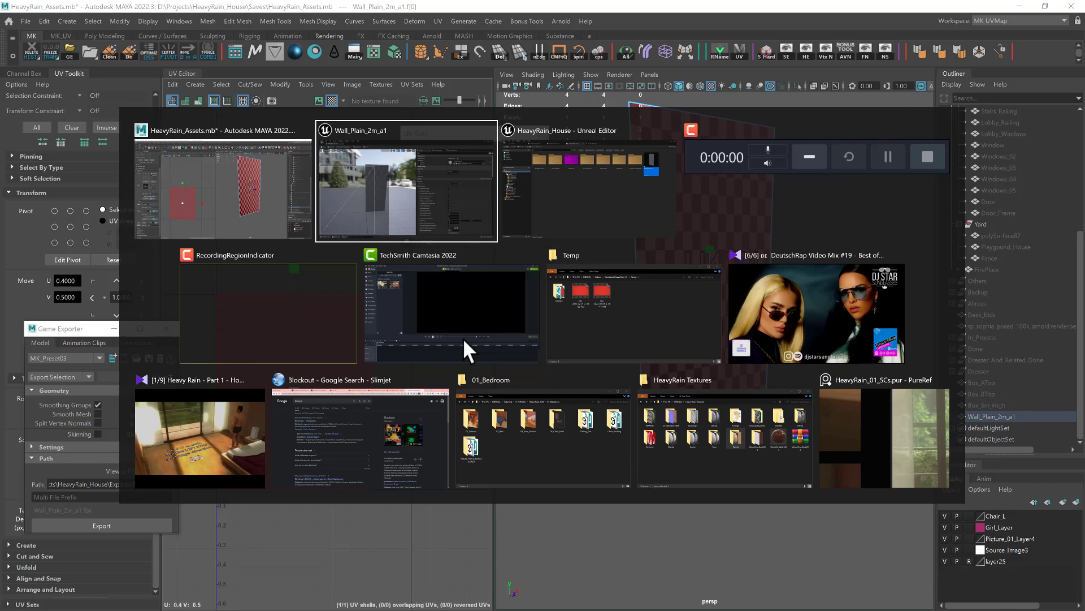
click(293, 43)
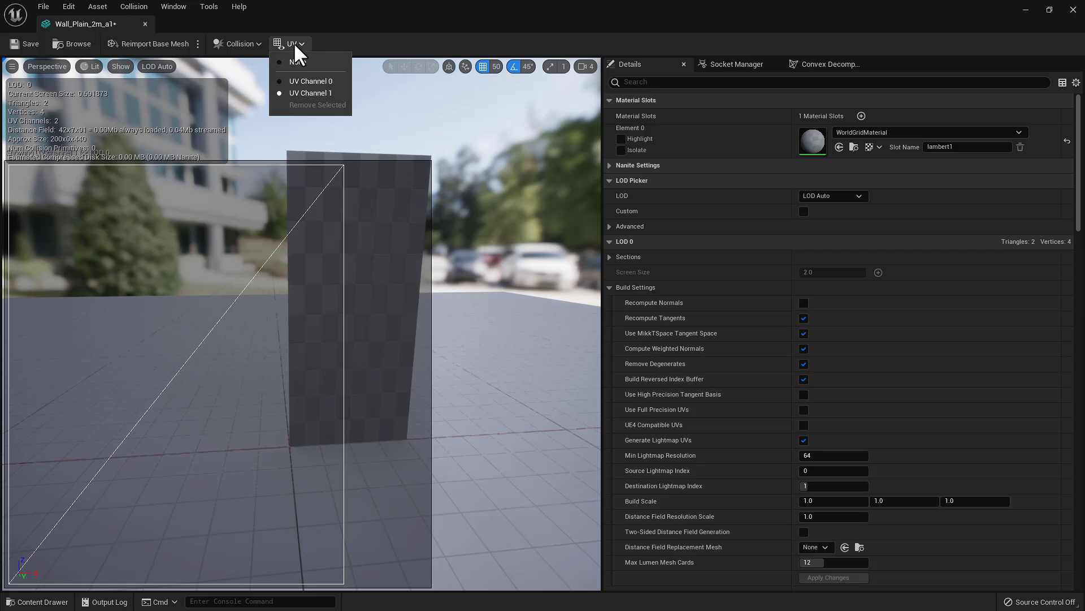
click(299, 81)
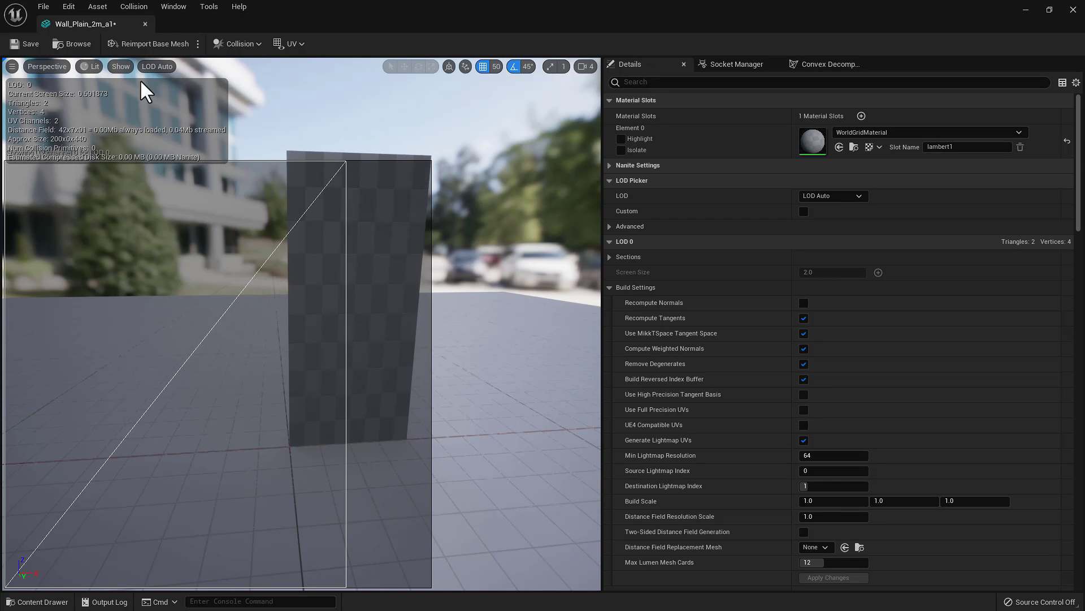
drag(402, 1, 616, 287)
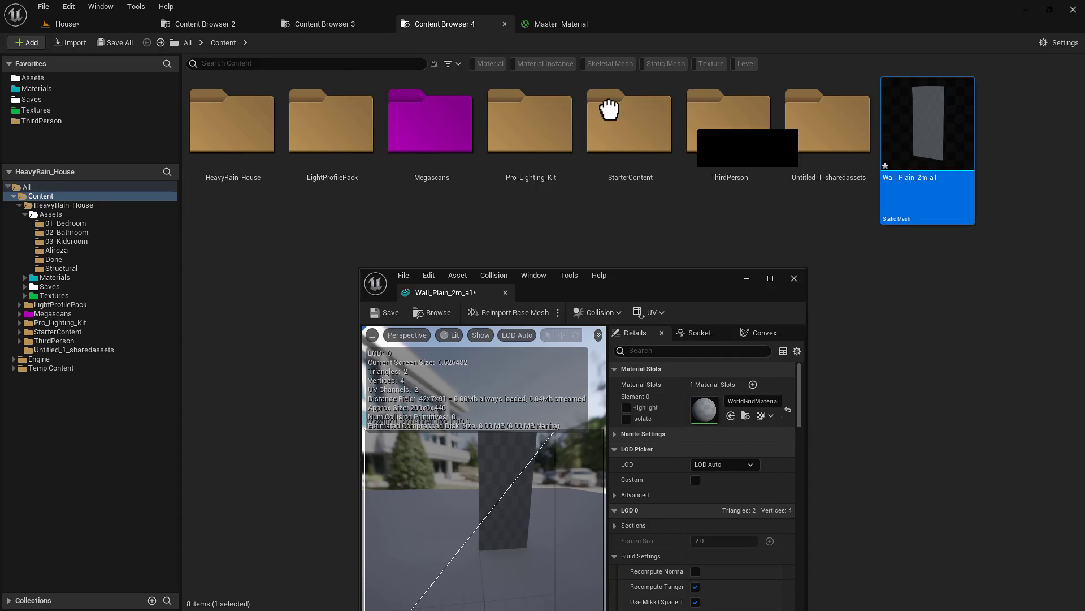
Bring up the House level and move the Wall_Plain_2m_a1 mesh editor window clear of the wall pieces in the viewport.
drag(609, 109, 145, 480)
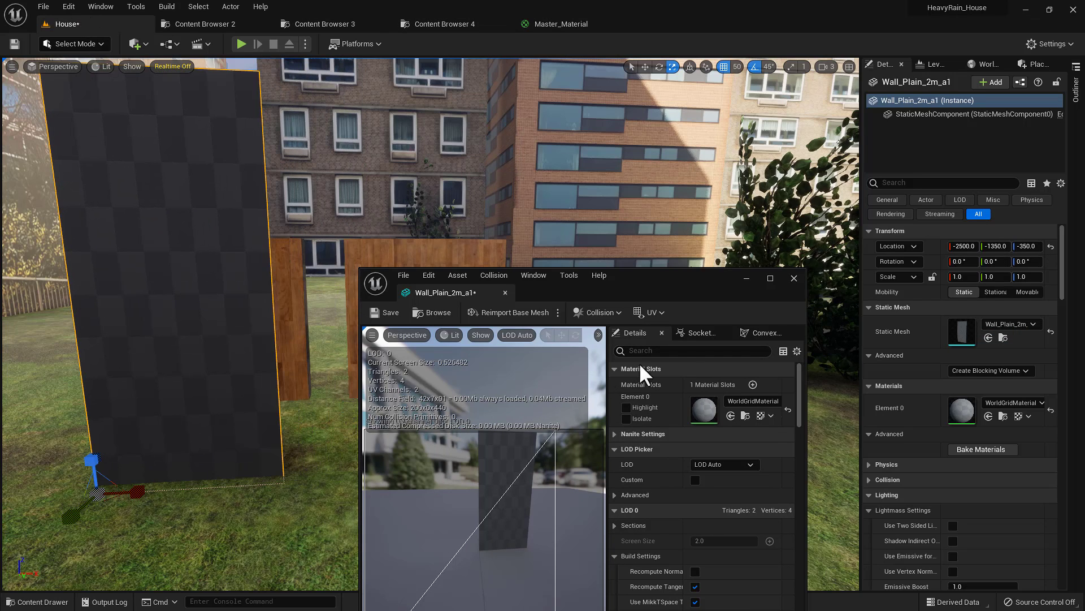
drag(646, 284, 833, 205)
right_drag(481, 226, 332, 356)
drag(911, 218, 1063, 195)
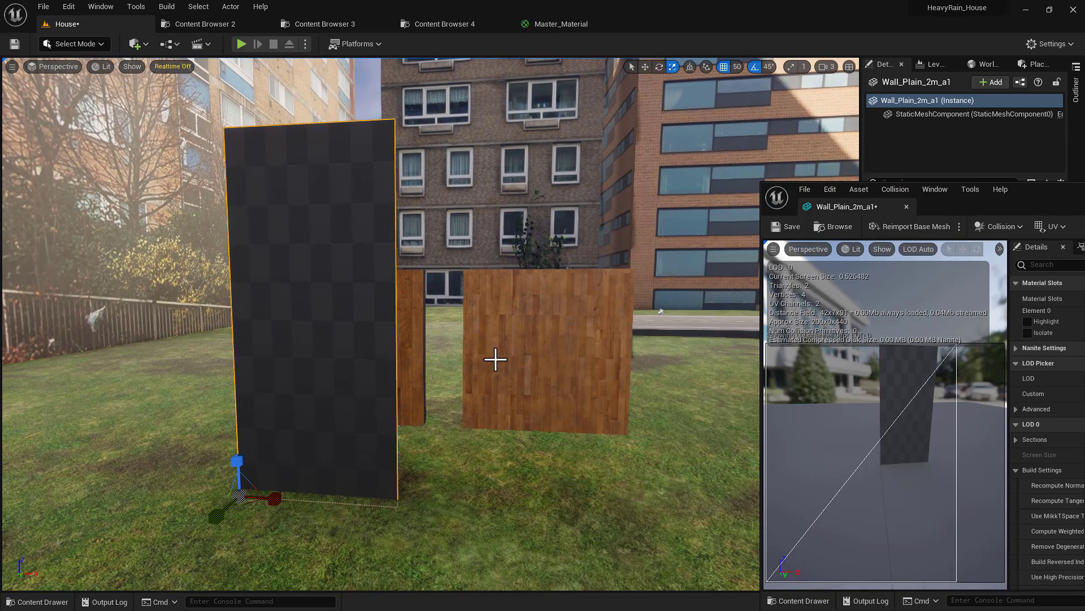
right_drag(495, 359, 402, 342)
Show the House level in Lightmap Density view, deselect the wall, and compare the wall's texel grid with the neighbouring pieces.
key(alt+0)
key(w)
right_drag(686, 300, 686, 301)
key(Escape)
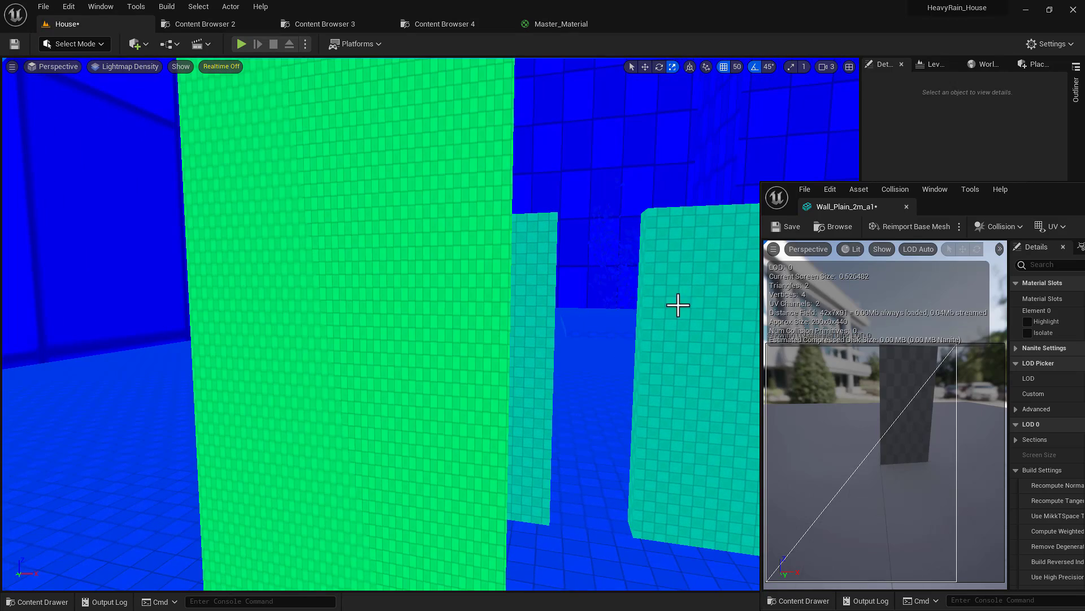
key(w)
mouse_move(516, 354)
right_down()
mouse_move(629, 357)
mouse_move(513, 344)
right_up()
key(w)
key(a)
key(d)
key(s)
key(d)
key(w)
key(w)
key(s)
key(a)
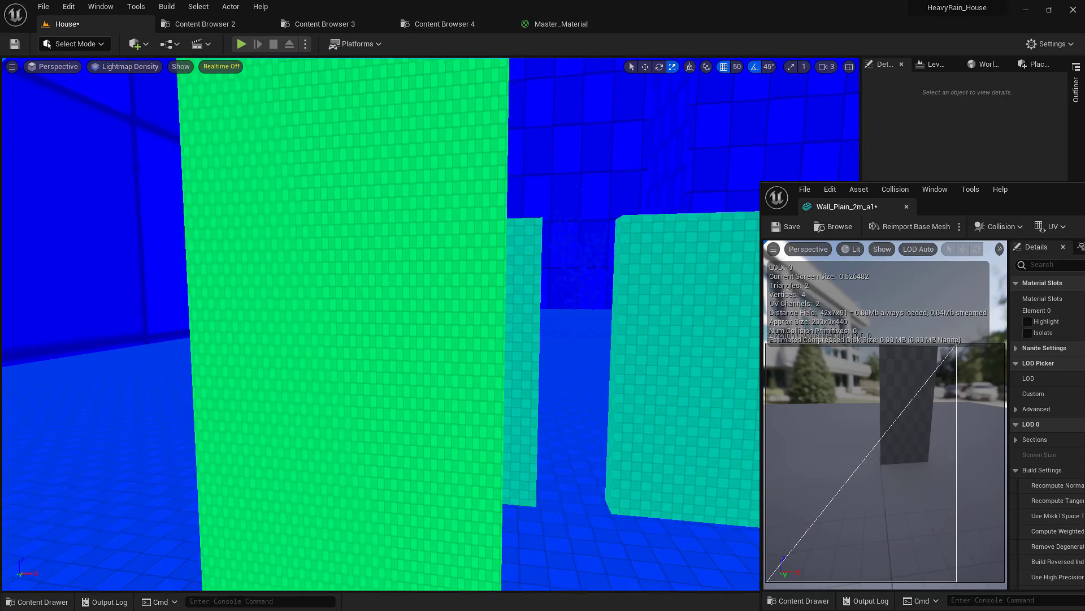
Switch to Maya, return Wall_Plain_2m_a1 to object mode, and keep its UV Sets options open as a floating window.
key(alt+Tab)
key(alt+Tab)
key(alt+Tab)
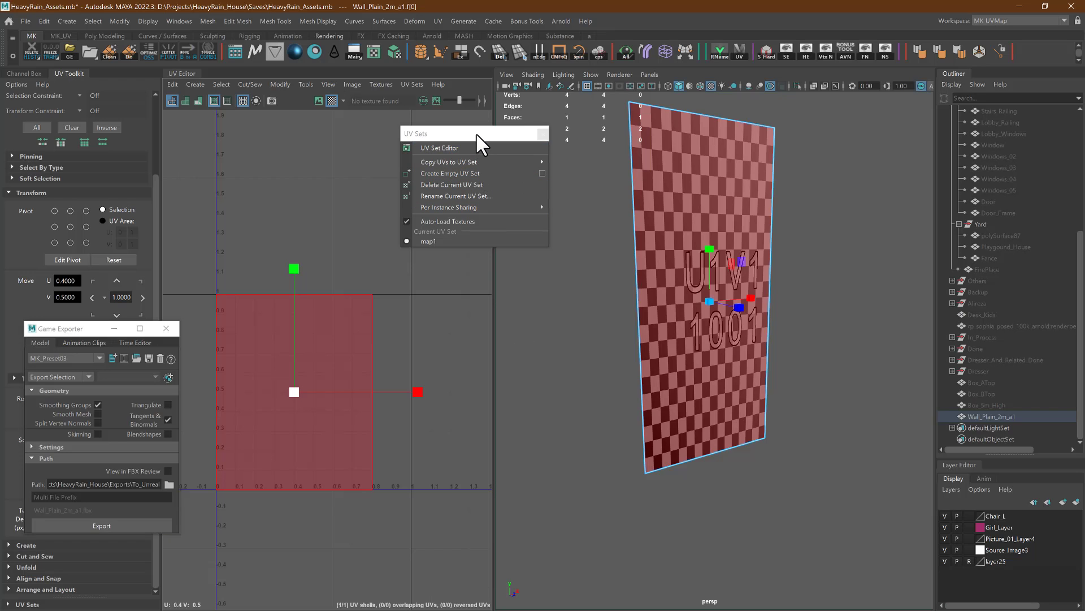
drag(476, 134, 254, 131)
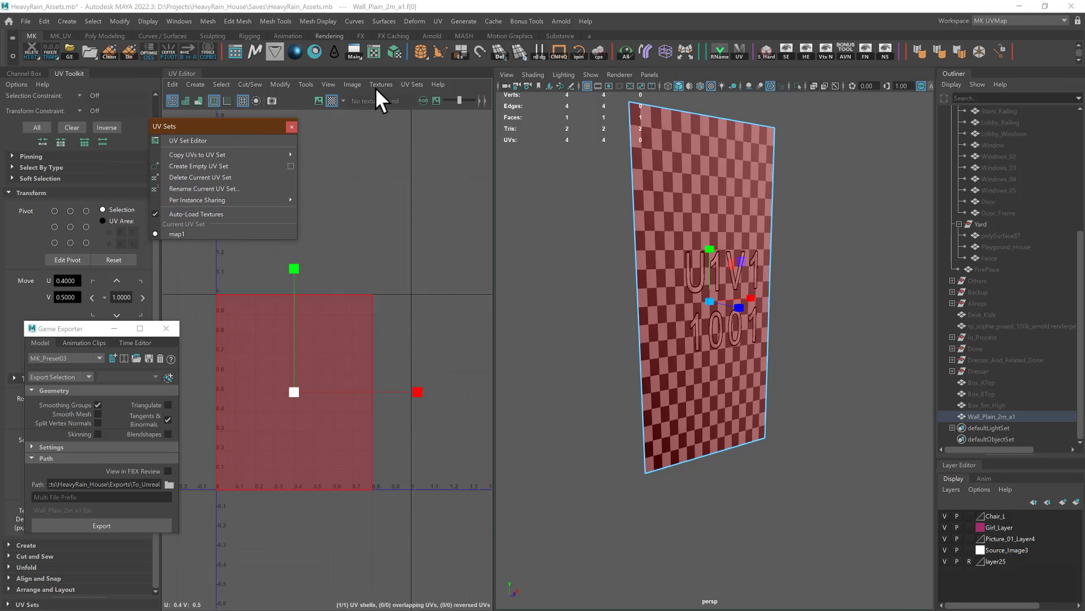
right_drag(593, 233, 621, 220)
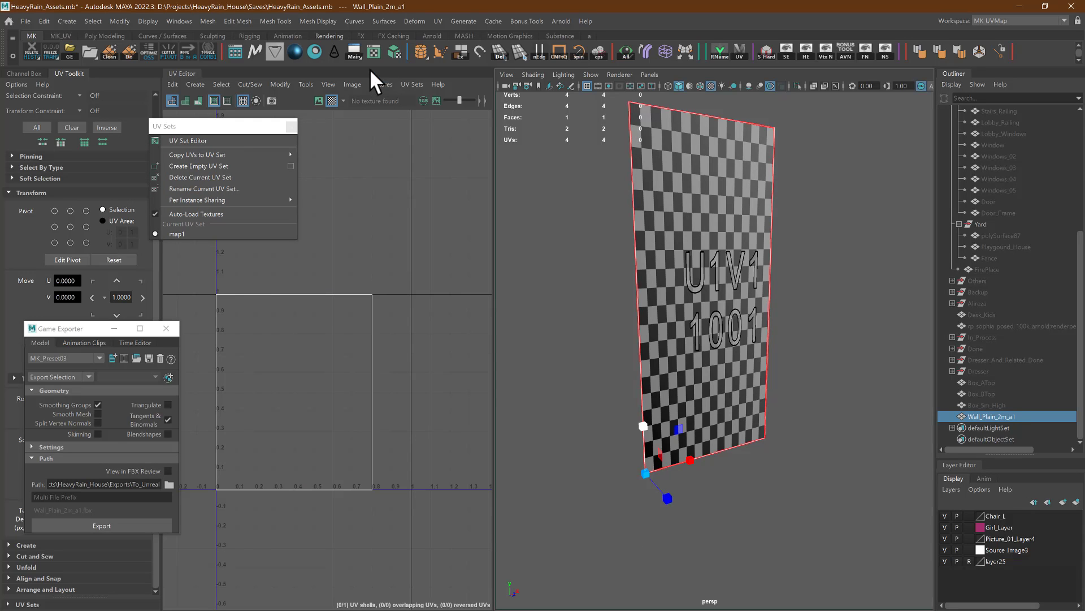
click(406, 84)
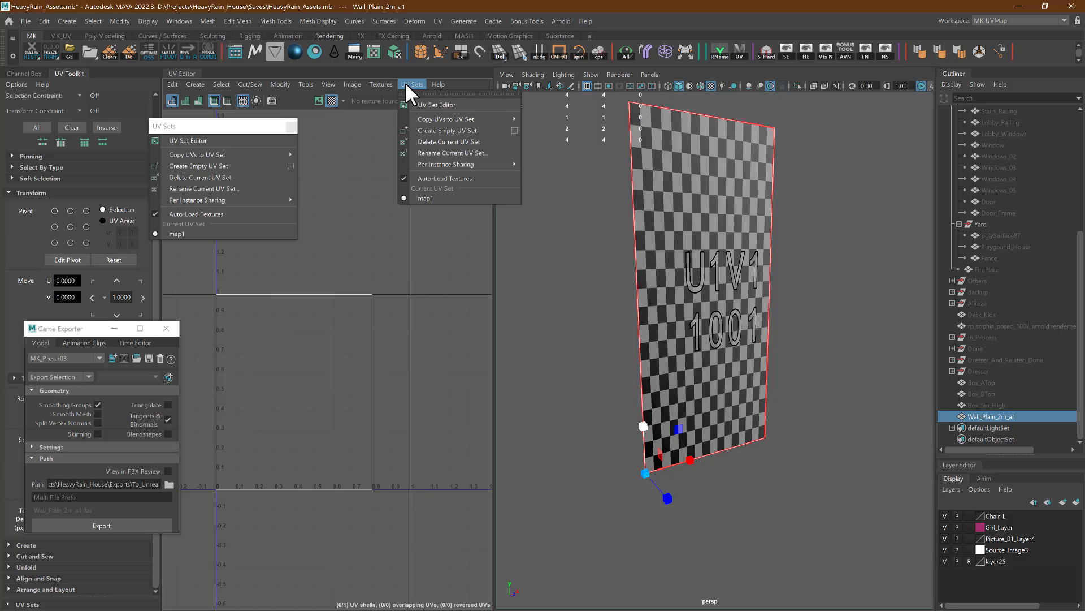
click(412, 90)
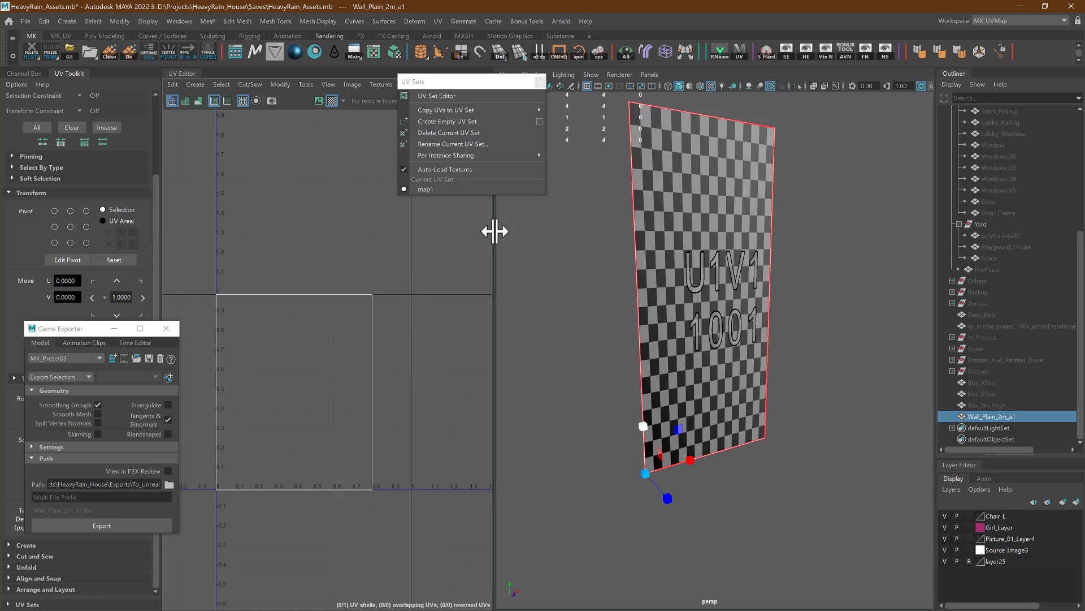
Select Wall_Plain_2m_a1's UV shell, unfold and straighten it, and lay it out across the full width of the 0–1 UV square.
right_drag(306, 335, 233, 279)
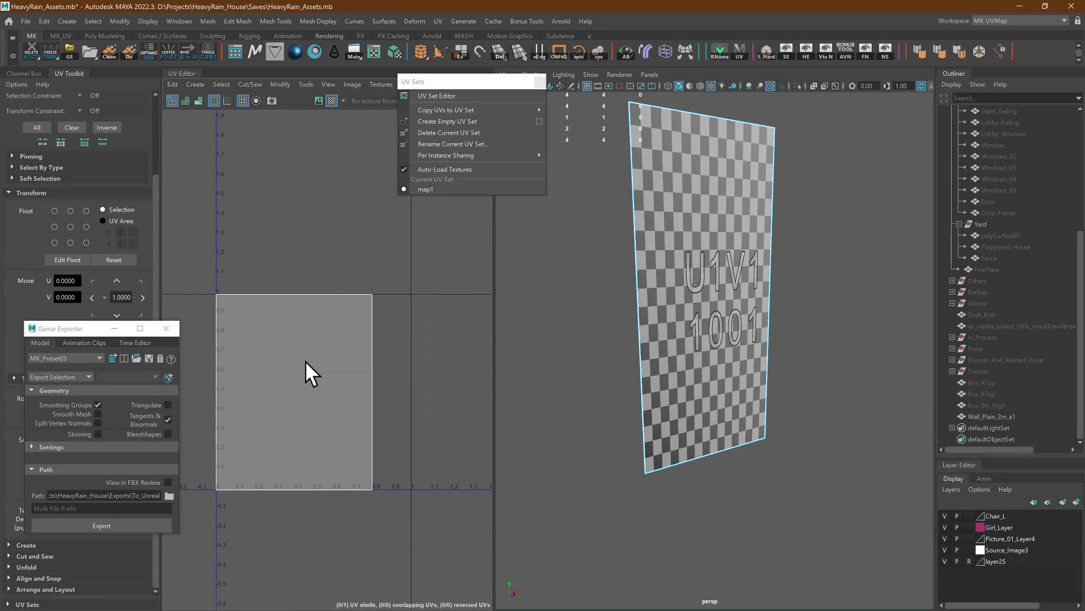
click(305, 361)
key(ctrl+u)
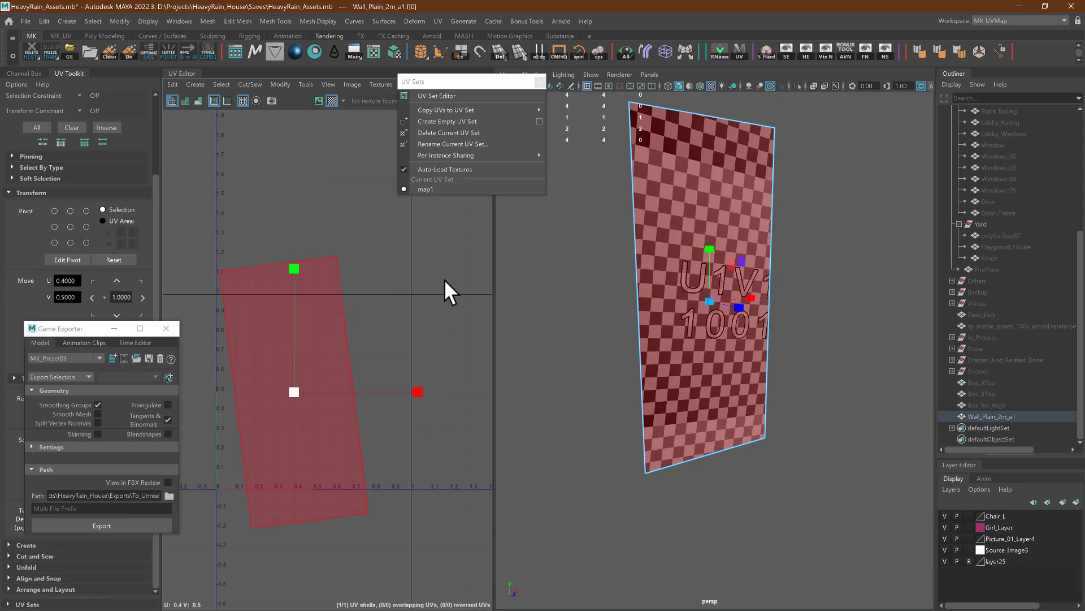
shift+right_drag(438, 269, 444, 422)
key(ctrl+l)
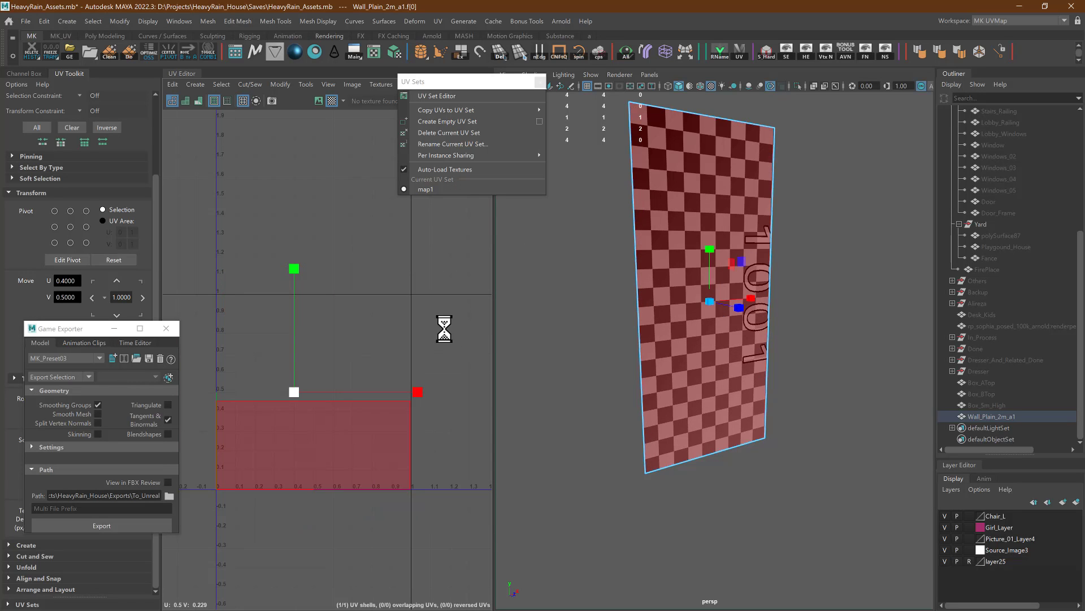
Copy the wall's UVs into a new UV set and export Wall_Plain_2m_a1 over its existing FBX file.
mouse_move(496, 112)
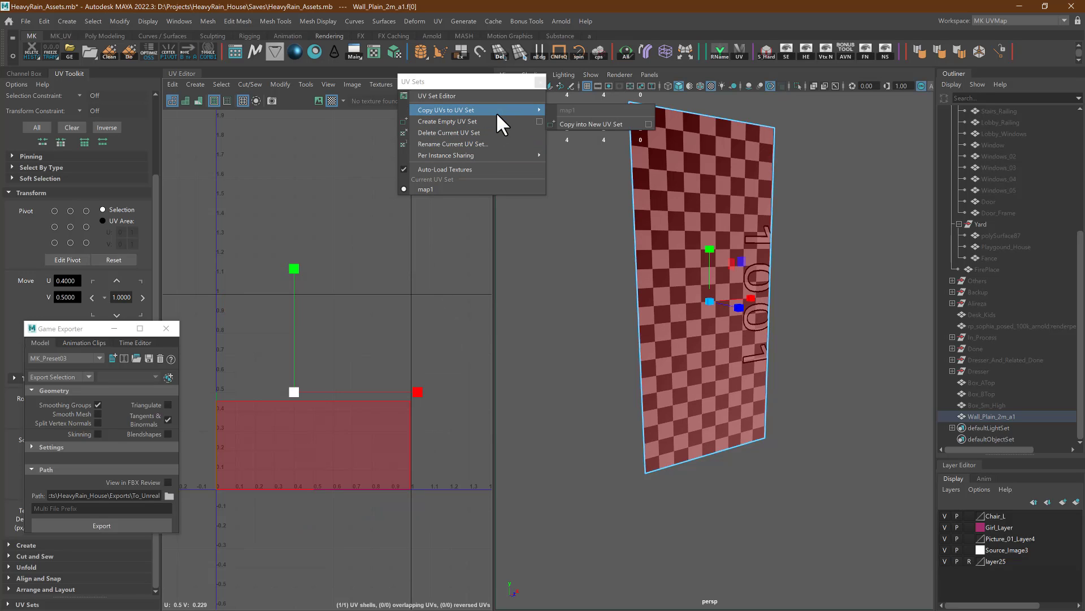
click(587, 120)
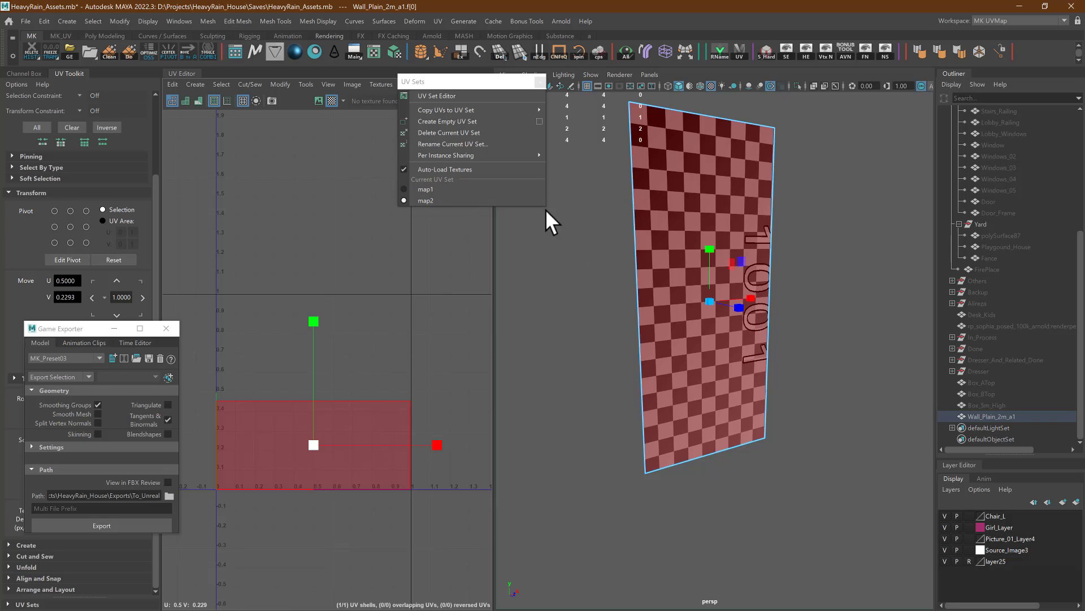
right_drag(609, 237, 668, 218)
click(813, 171)
drag(808, 173, 599, 279)
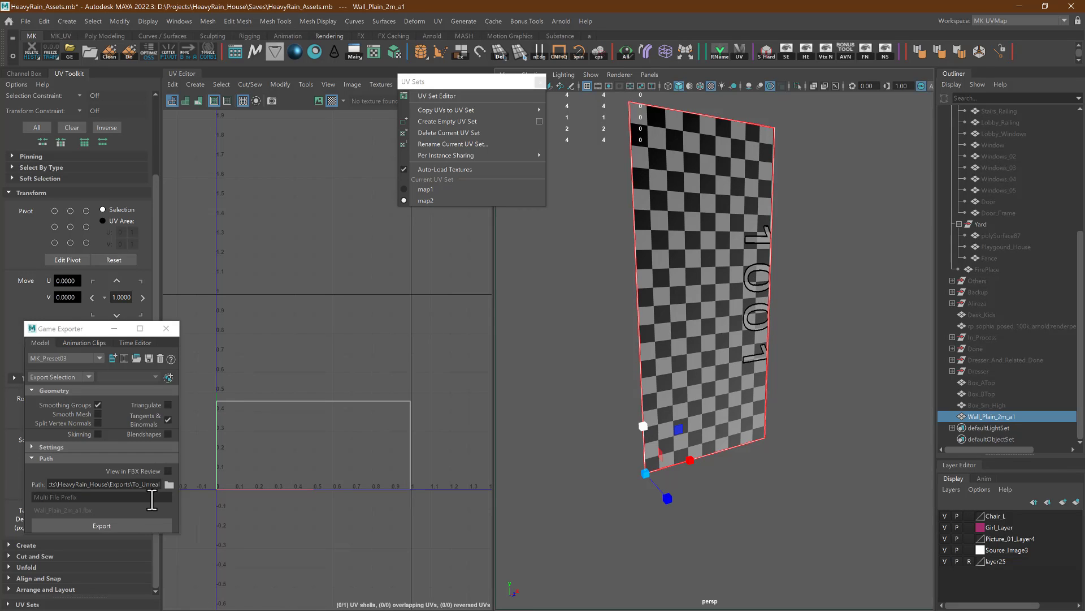
click(153, 525)
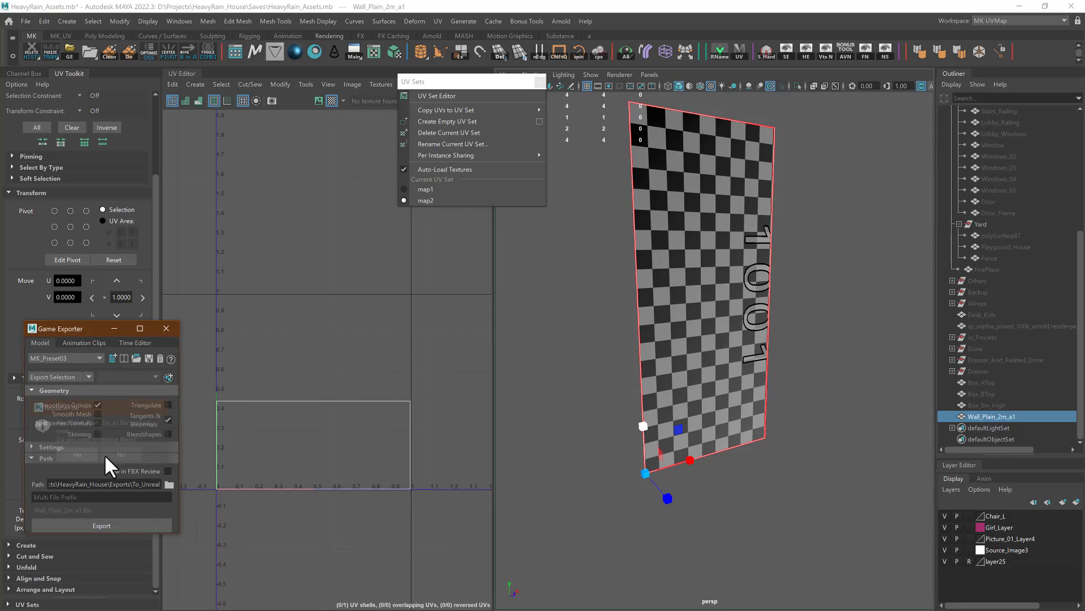
click(121, 447)
Switch to Unreal Engine, restore the level's Lit view, and reimport Wall_Plain_2m_a1's base mesh.
key(alt+Tab)
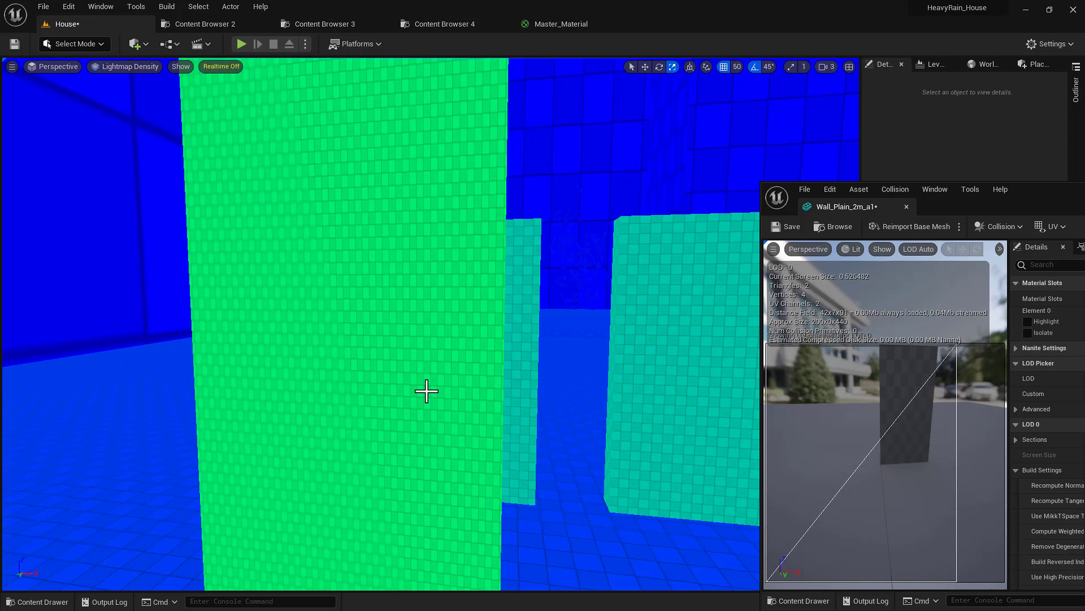
drag(965, 204, 828, 187)
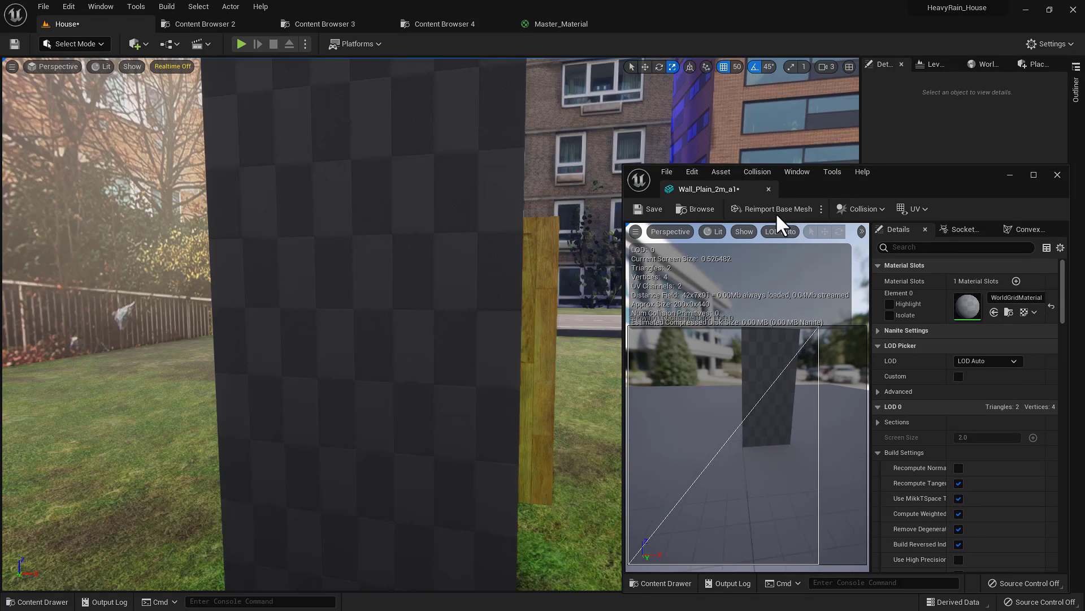
click(772, 212)
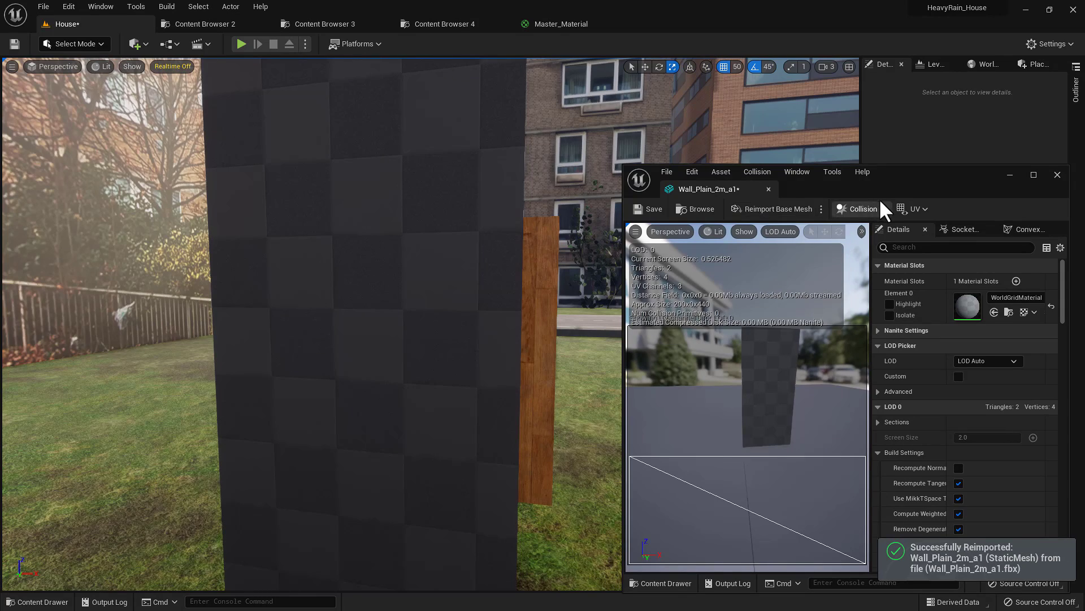
Disable Generate Lightmap UVs in Wall_Plain_2m_a1's import settings and reimport the base mesh.
double_click(898, 186)
scroll(843, 396, down, 10)
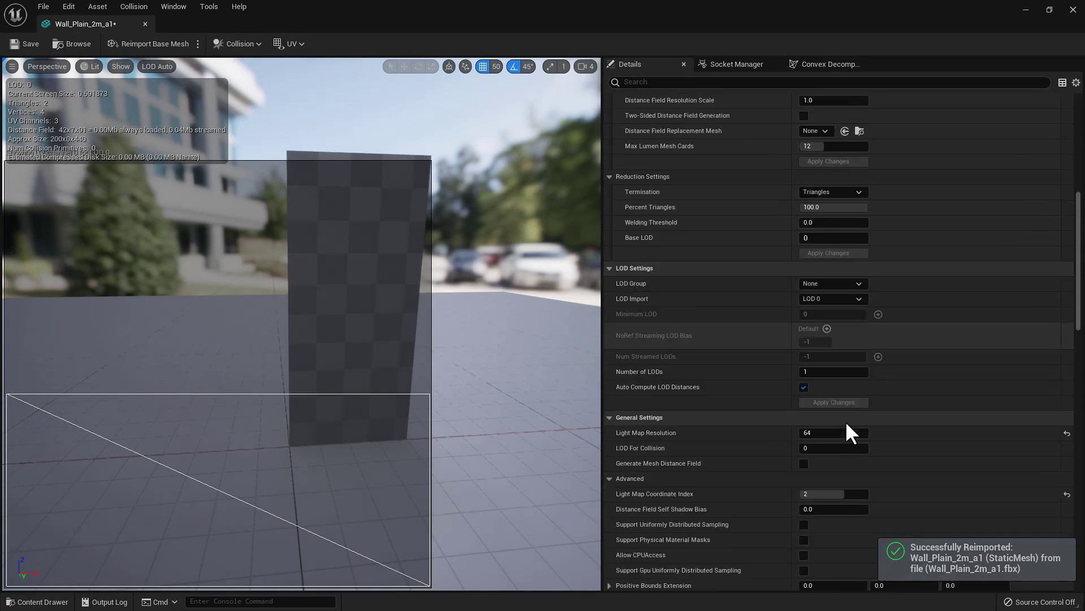
scroll(846, 424, down, 15)
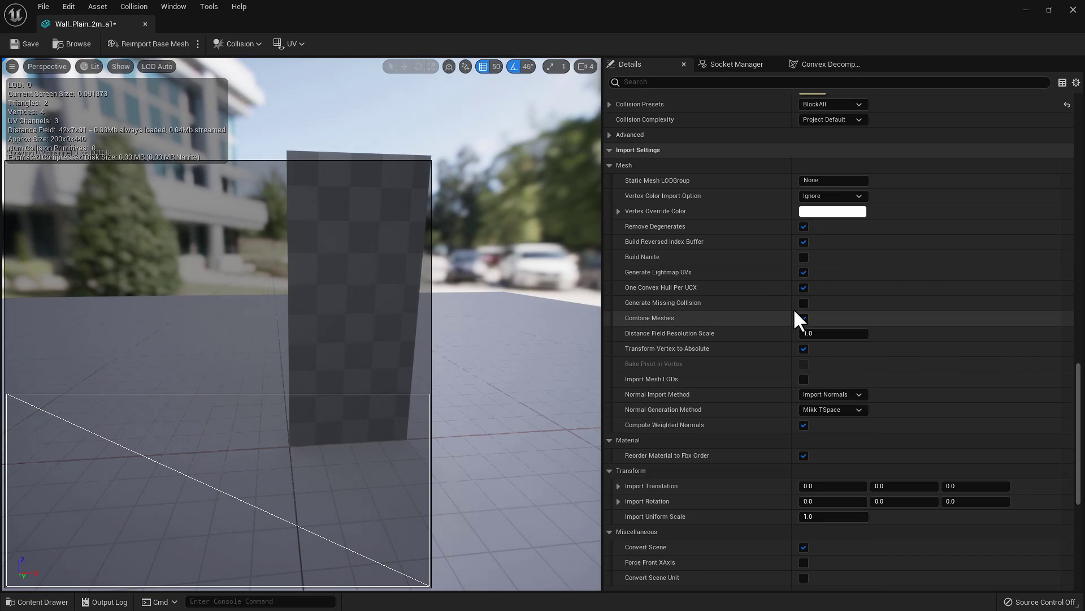
click(804, 272)
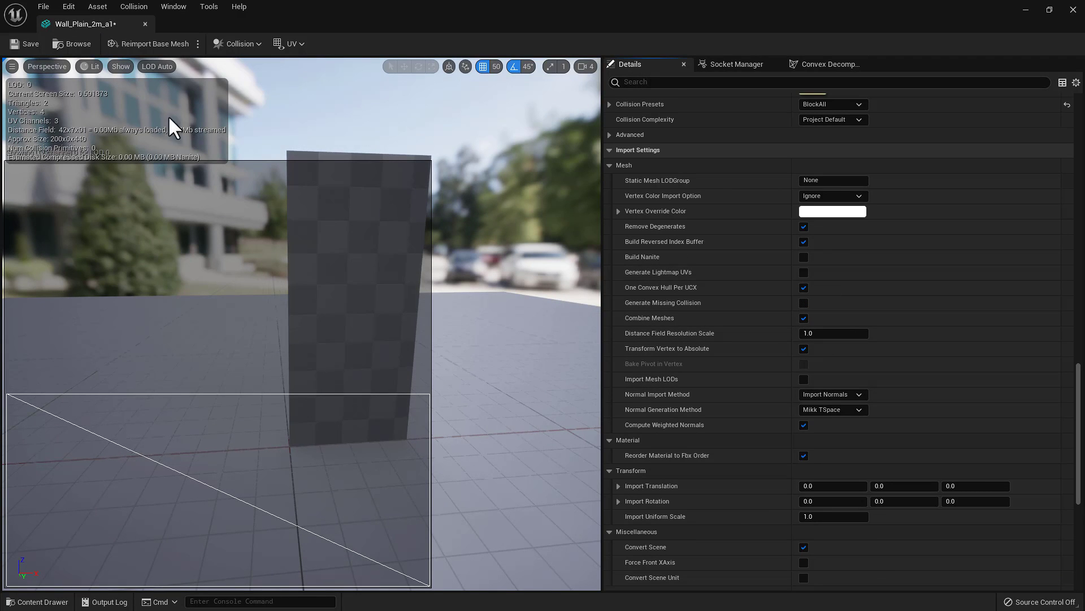
click(145, 43)
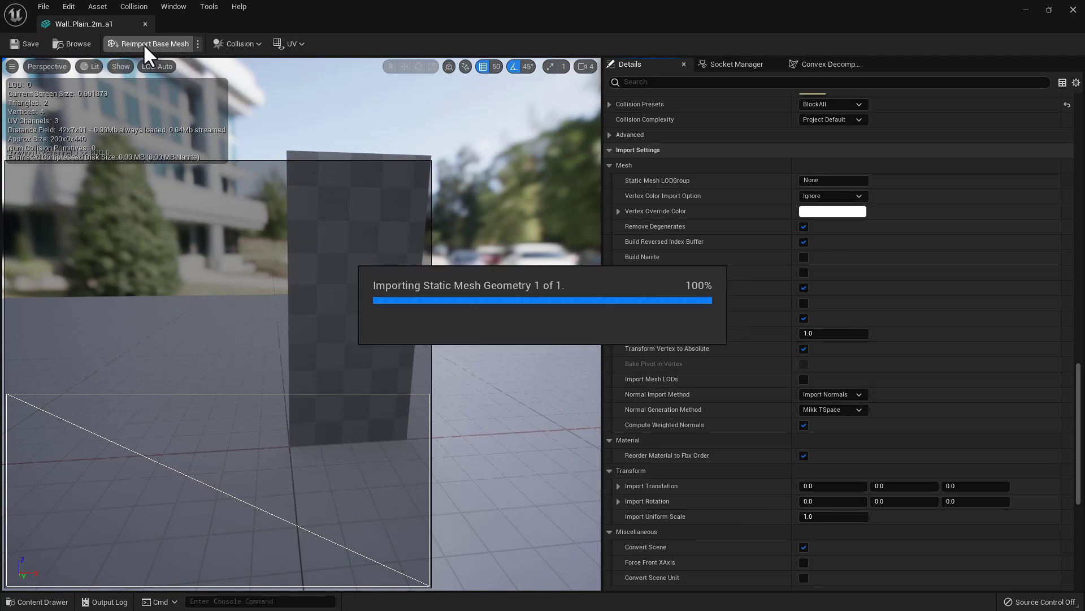
Overlay UV Channel 1 on Wall_Plain_2m_a1 and restore its mesh editor to a floating window.
click(291, 45)
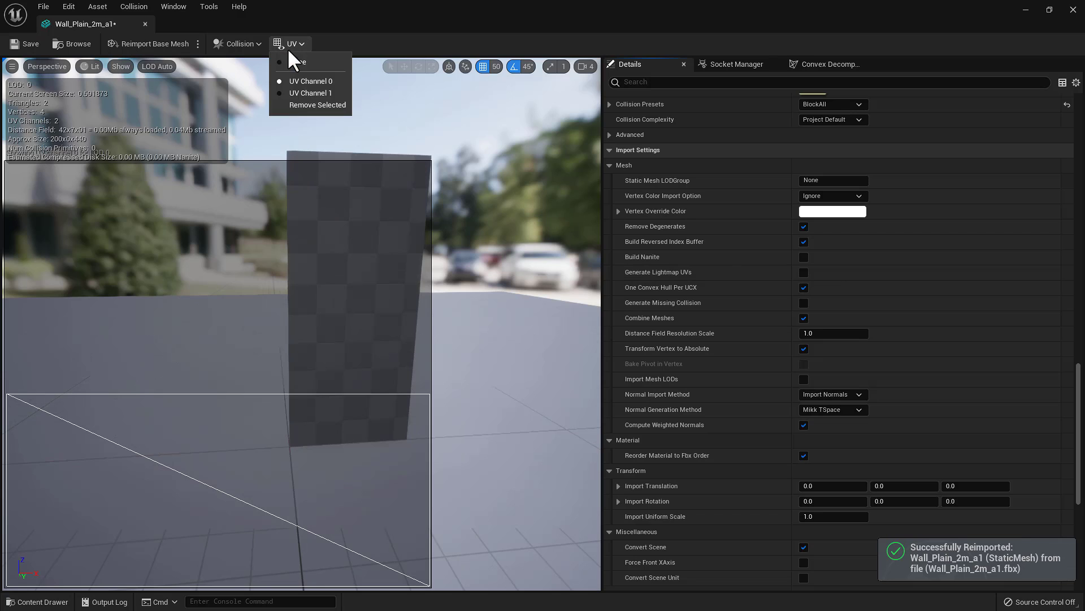
click(314, 90)
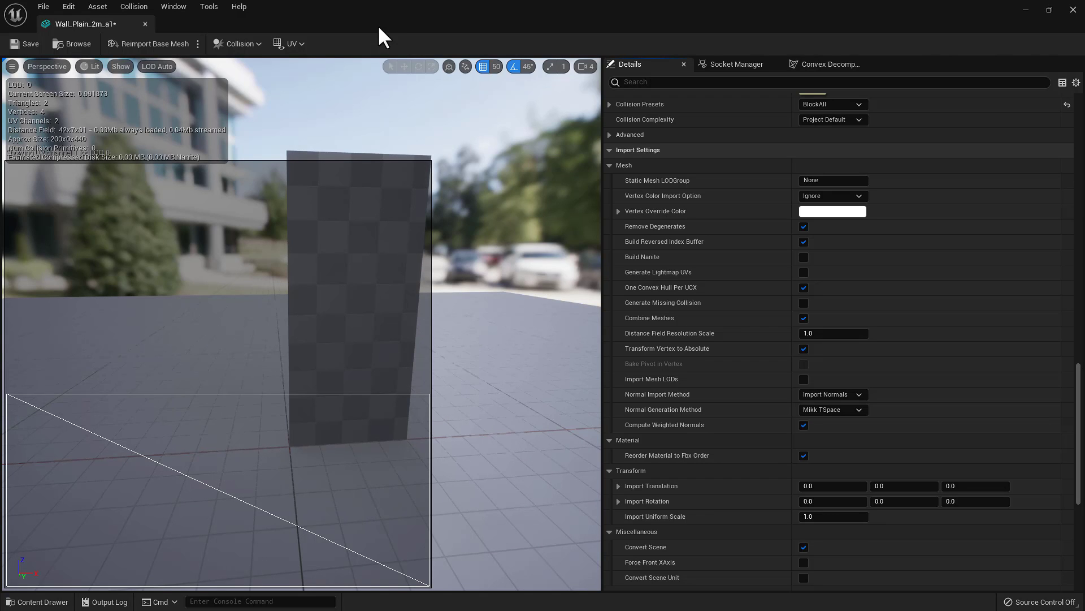
drag(378, 25, 803, 164)
Switch to Maya to compare the wall's map2 UV layout, and return to the Unreal Engine level.
key(alt+Tab)
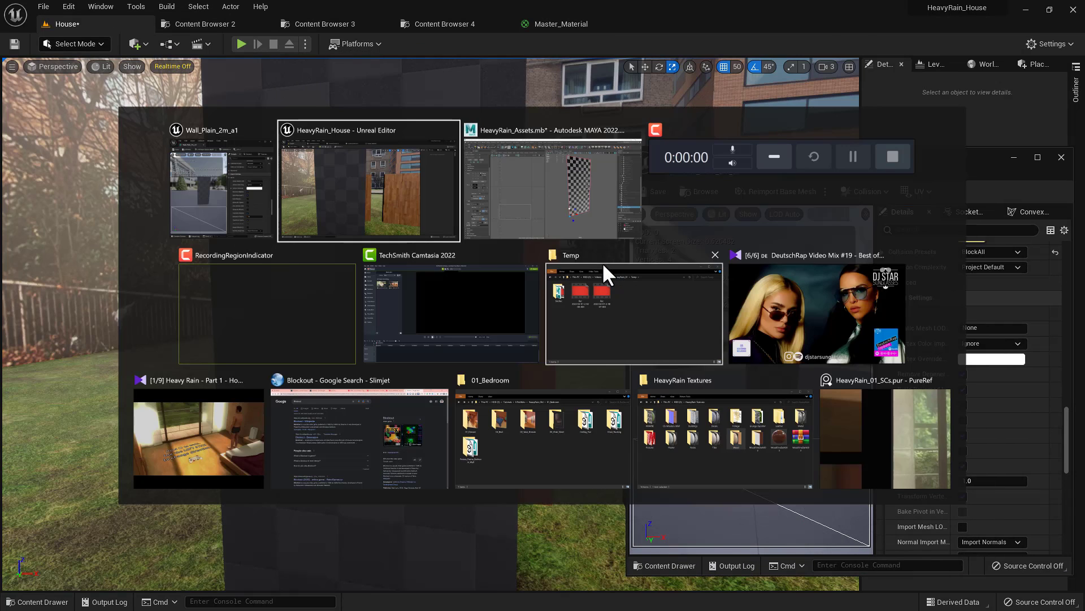
key(alt+Tab)
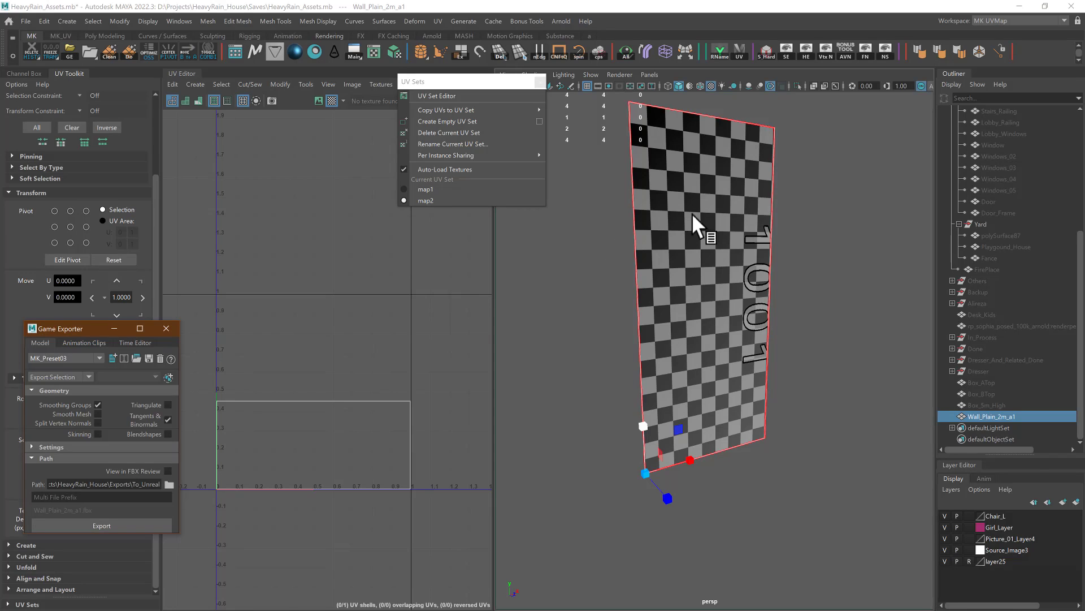
key(alt+Tab)
click(708, 339)
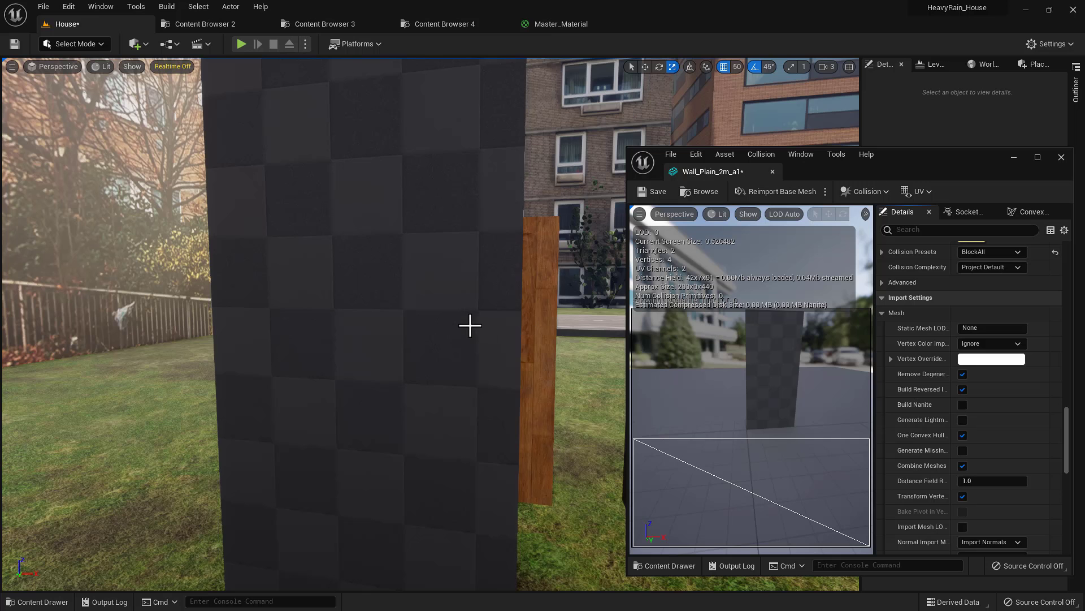
Examine the reimported wall and its neighbouring pieces in Lightmap Density view, and return to Lit view inside the bedroom.
key(alt+0)
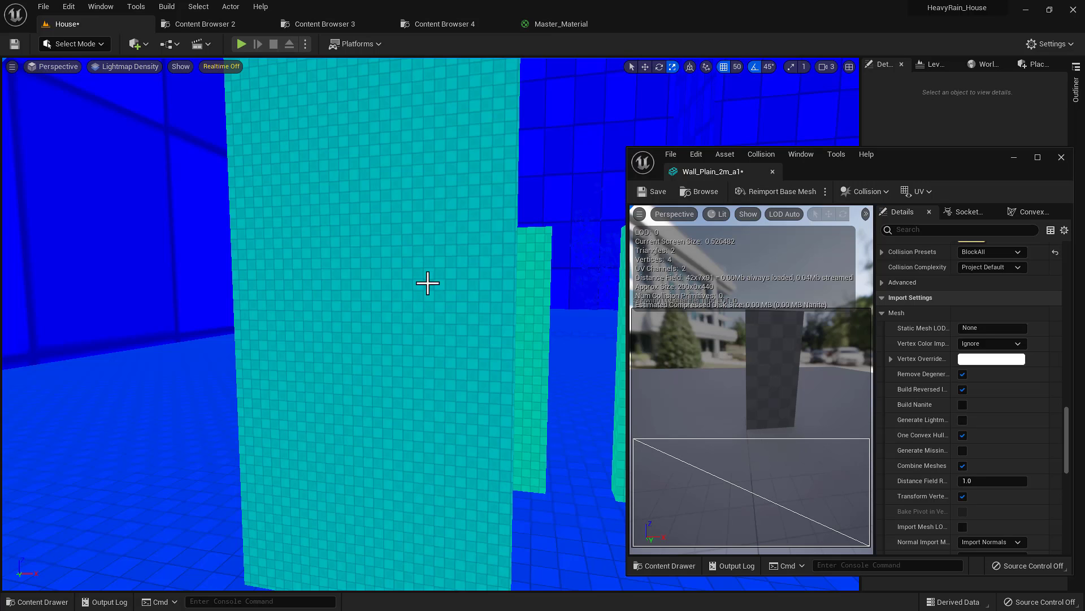
key(w)
mouse_move(462, 332)
right_down()
mouse_move(458, 260)
mouse_move(462, 325)
mouse_move(497, 327)
mouse_move(468, 338)
right_up()
key(s)
key(w)
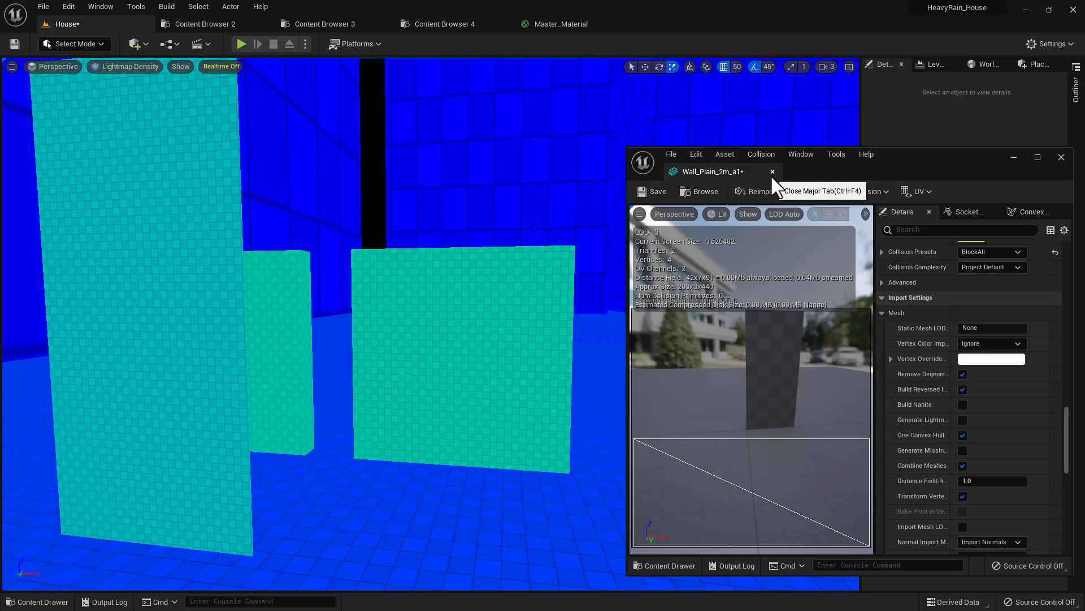
right_drag(361, 322, 314, 326)
key(alt+4)
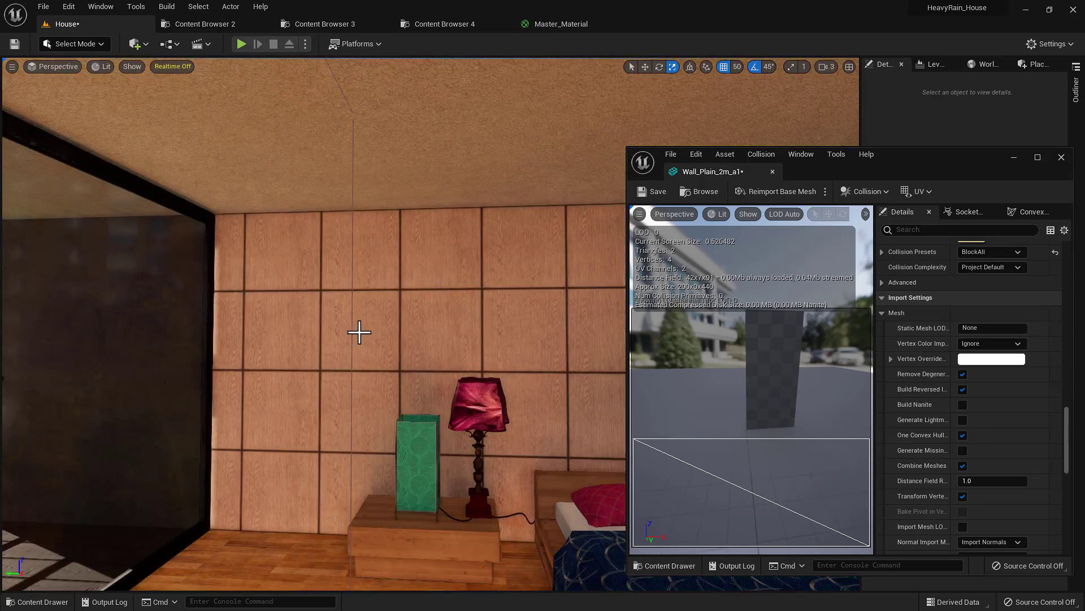
Select the bedroom's Wall_Plain_2m_a instance and open its static mesh in a maximized mesh editor.
click(375, 359)
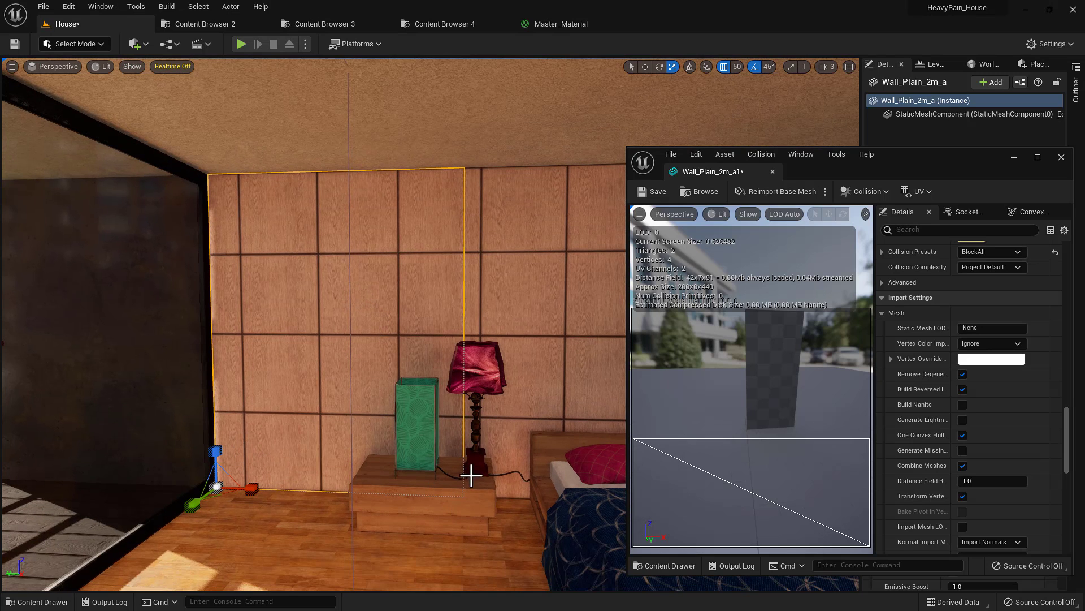
mouse_move(371, 341)
right_down()
mouse_move(356, 342)
mouse_move(367, 347)
right_up()
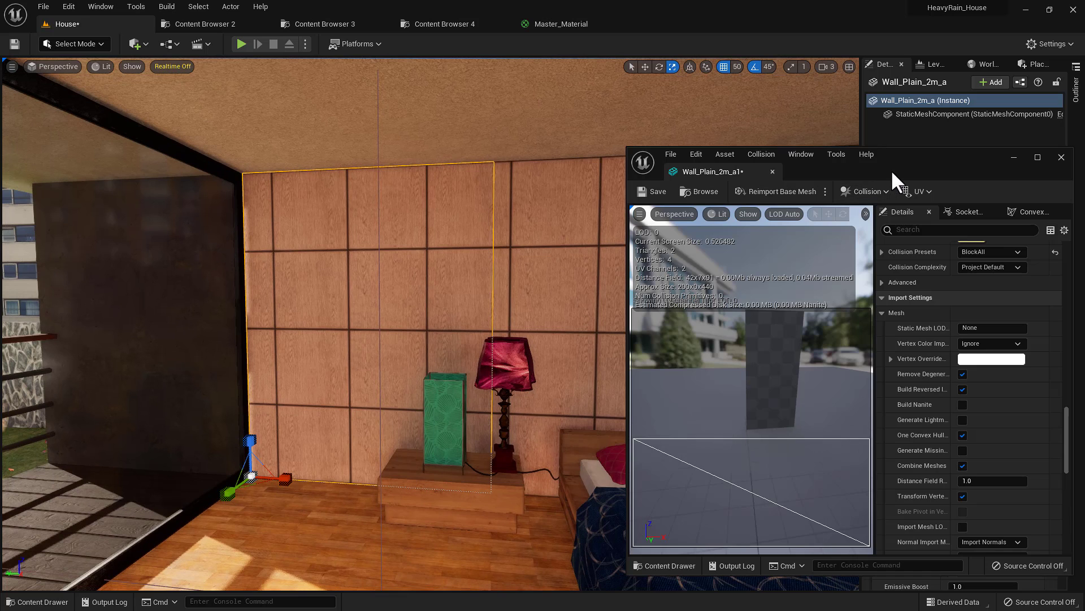
drag(891, 170, 557, 201)
click(716, 185)
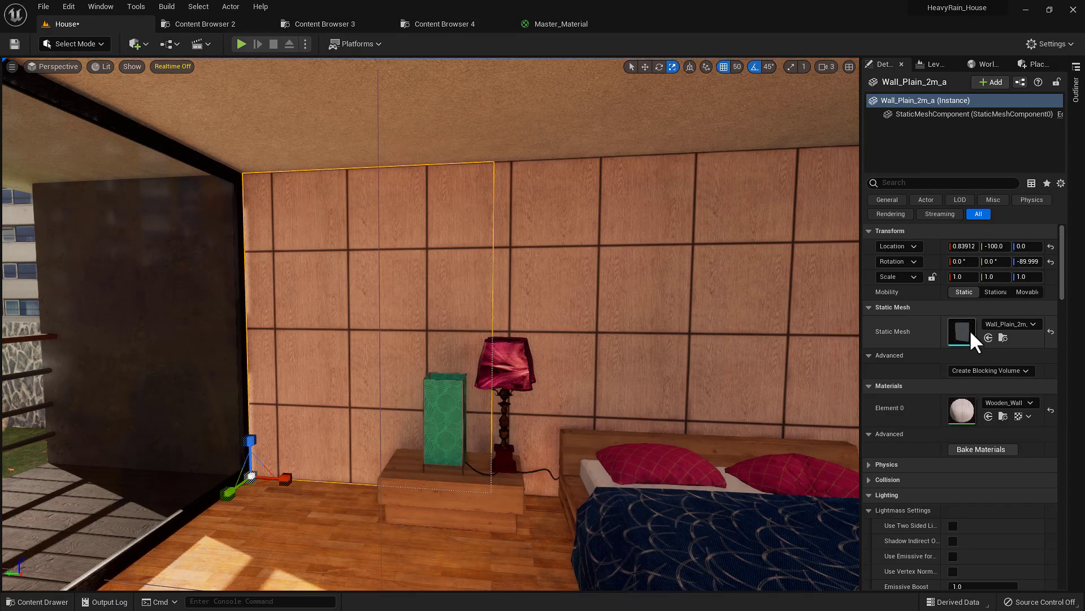
click(968, 330)
click(959, 333)
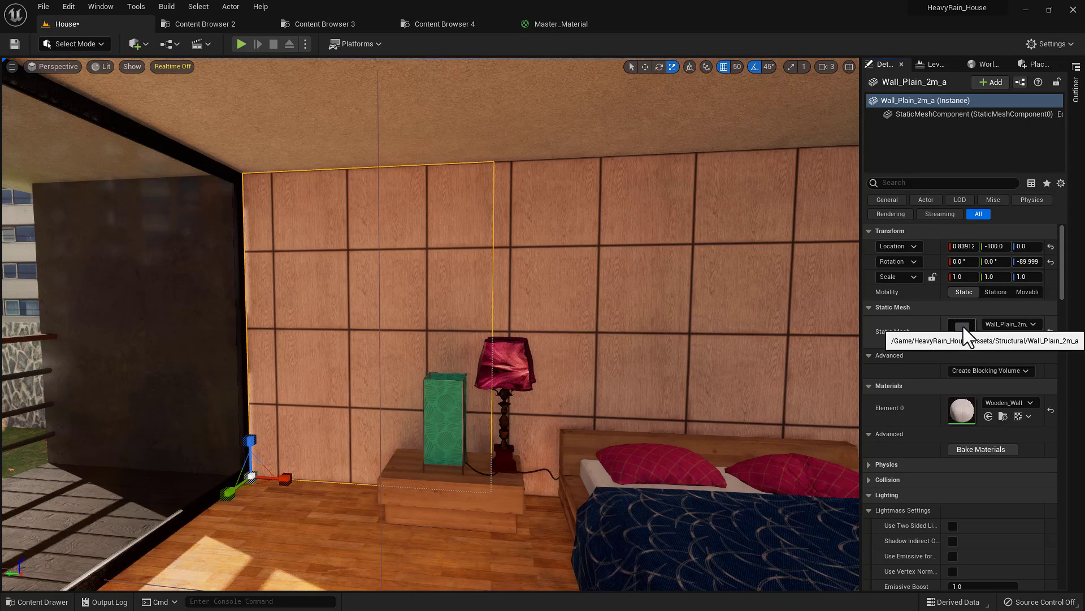
double_click(962, 329)
double_click(569, 181)
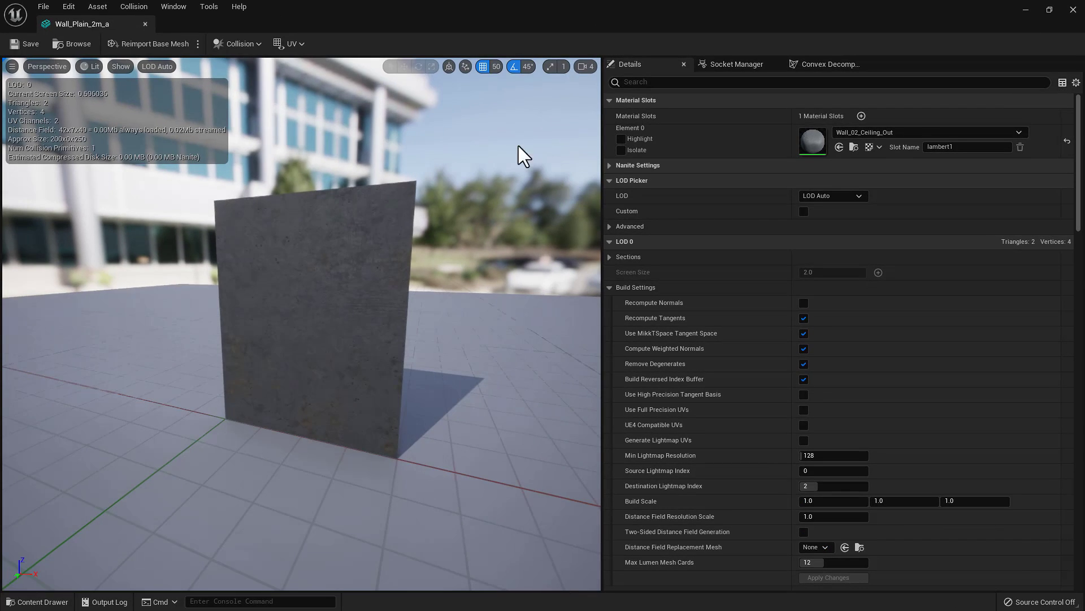
Overlay UV Channel 0 and UV Channel 1 on Wall_Plain_2m_a to compare them, and close its mesh editor.
click(293, 40)
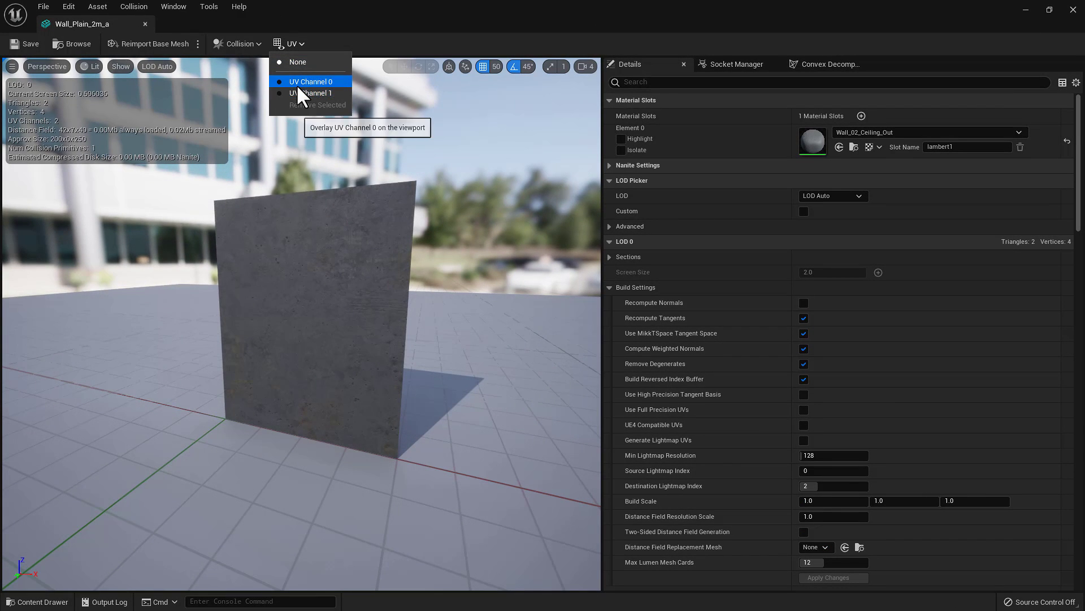
click(296, 78)
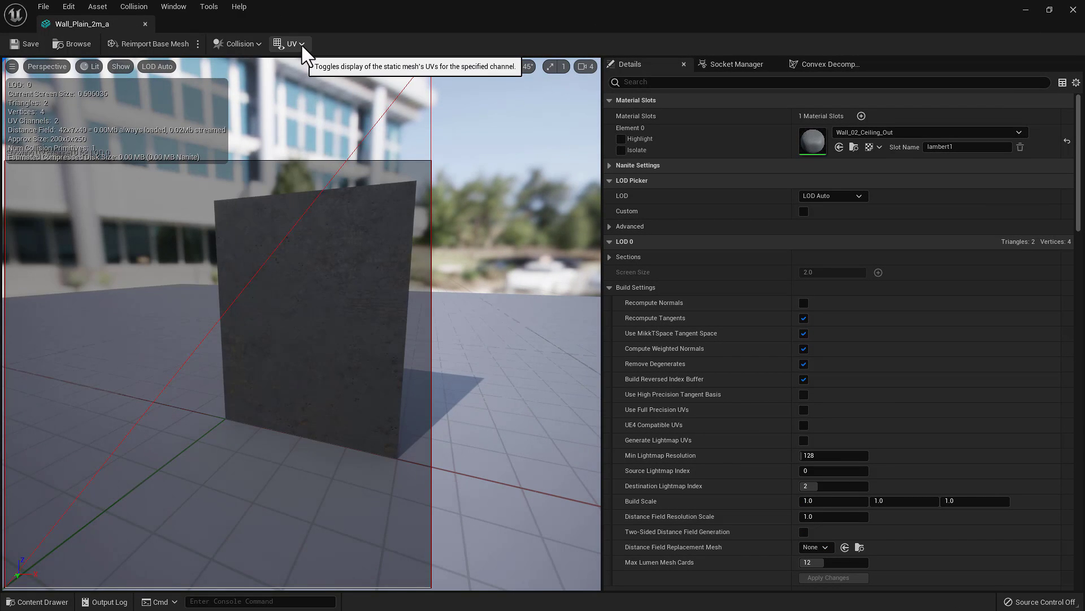
click(301, 45)
click(310, 93)
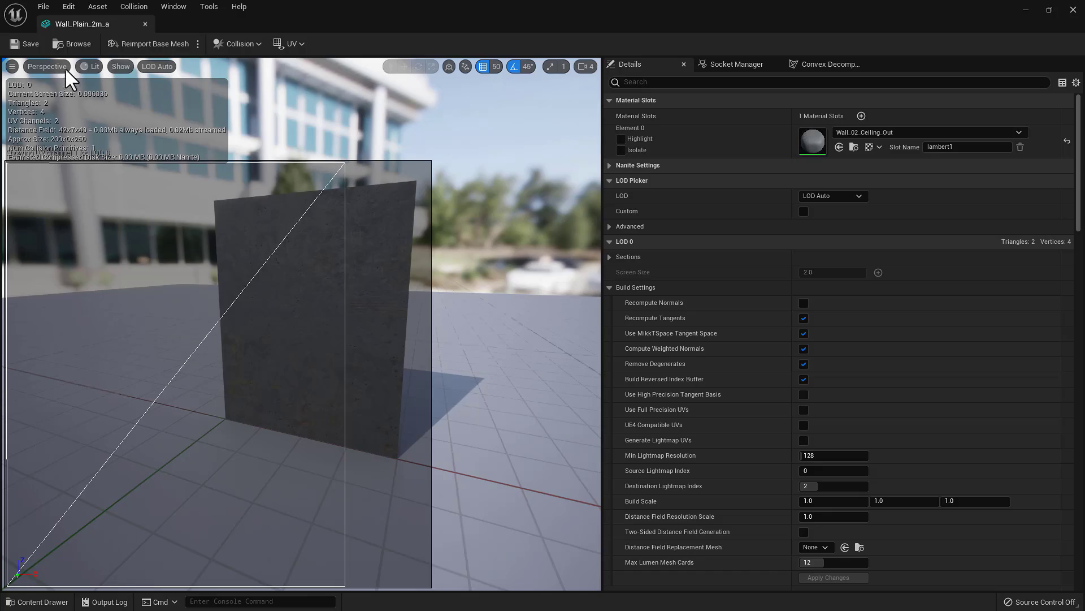
click(145, 24)
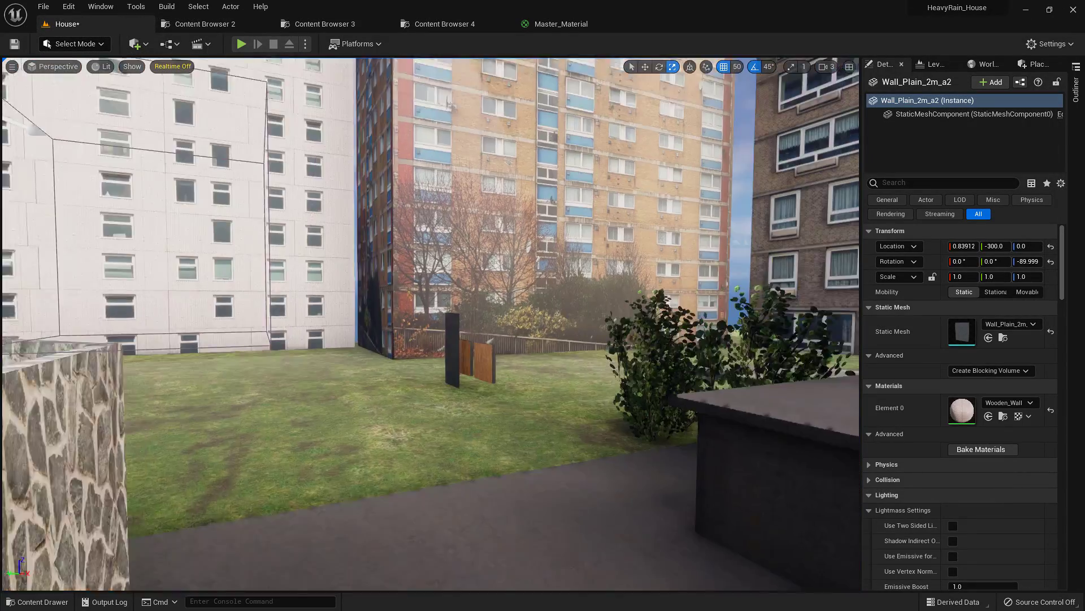
Move the dark Wall_Plain_2m_a1 on the lawn away from the wooden blocks to X -2850, Y -1550.
key(w)
right_drag(438, 317, 486, 317)
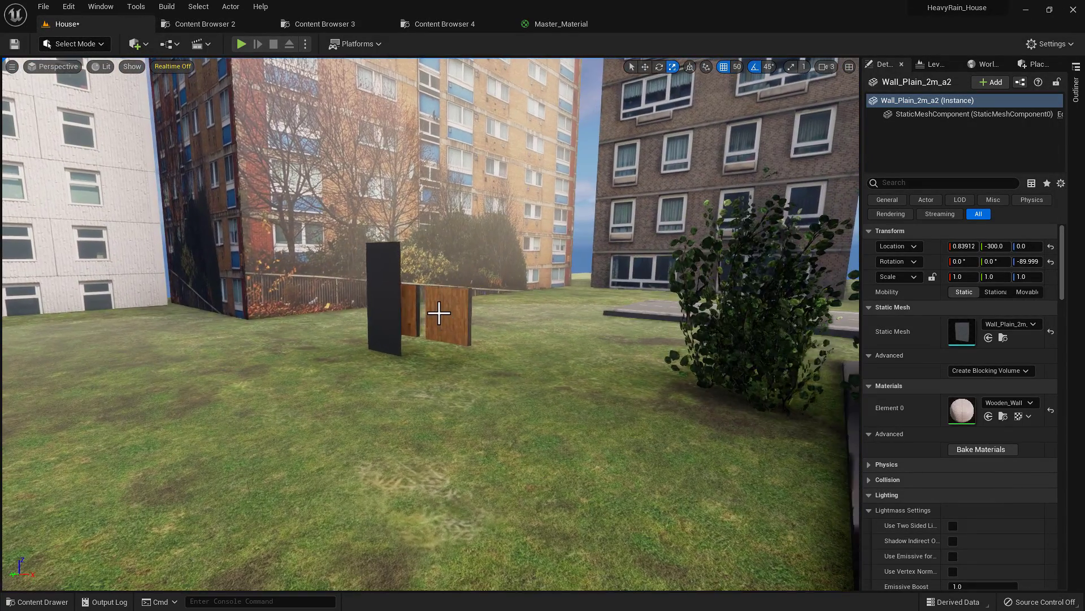
click(435, 309)
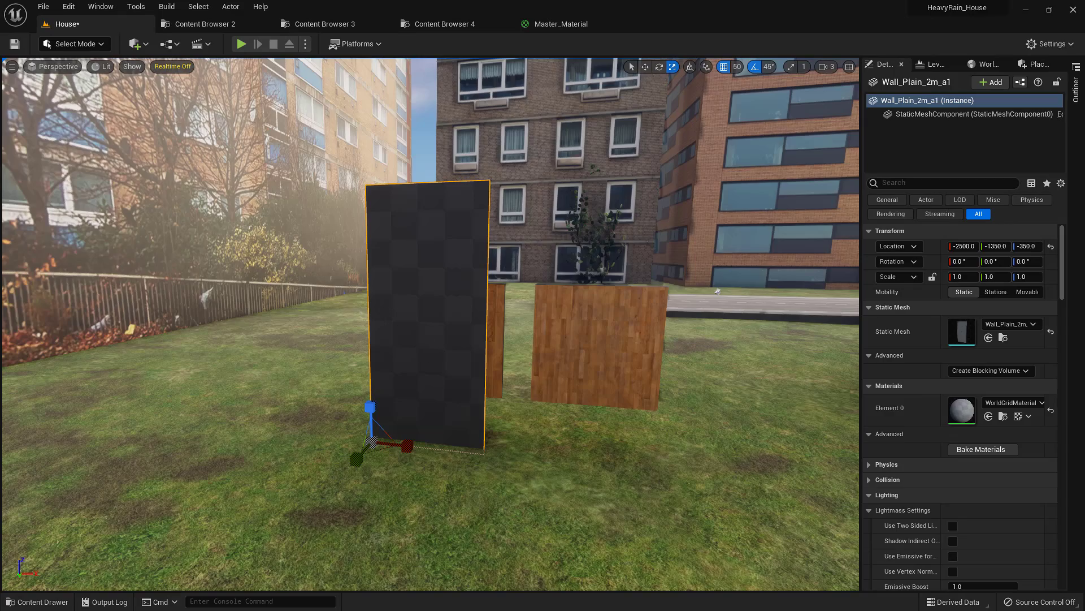
key(w)
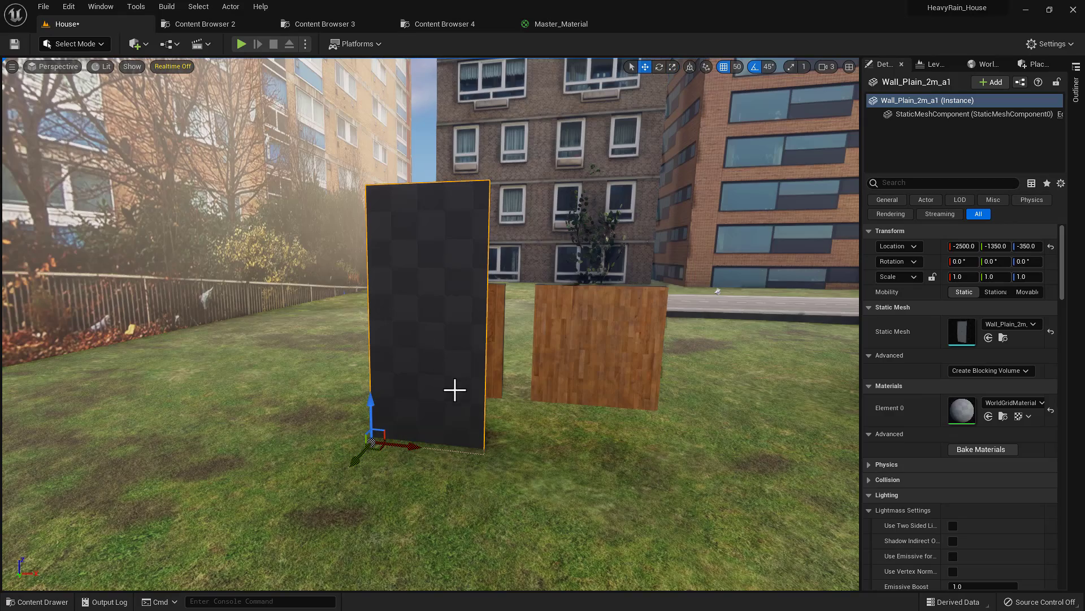
drag(419, 449, 244, 450)
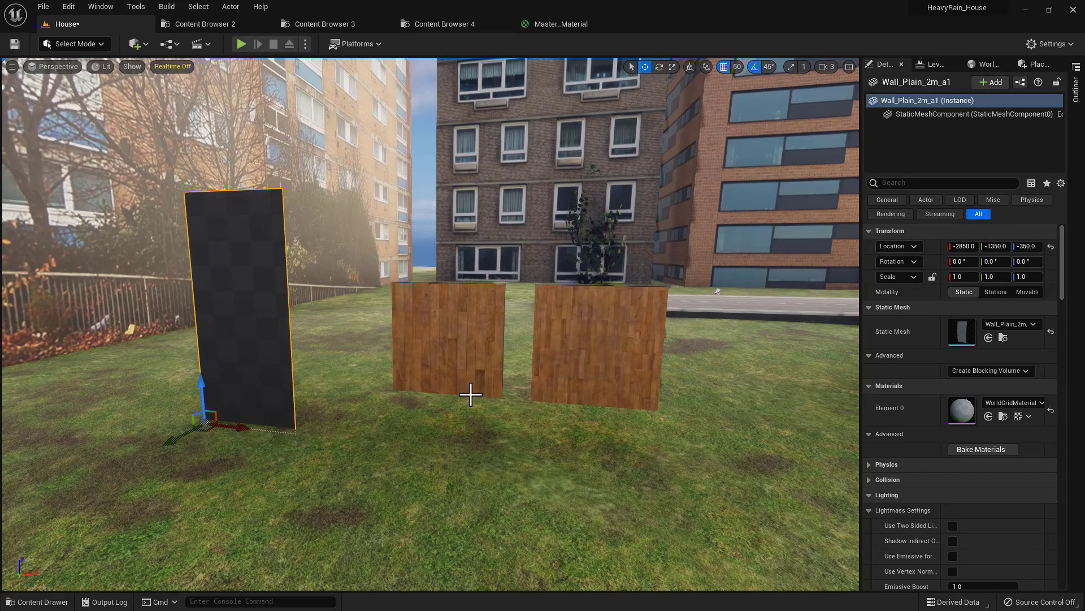
right_drag(362, 390, 318, 411)
key(w)
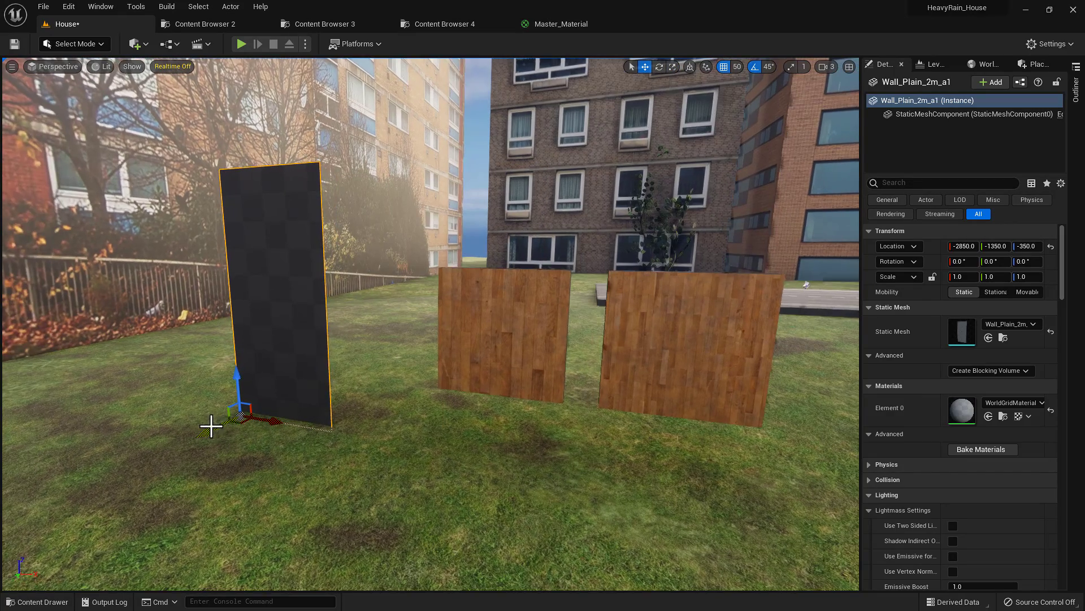
drag(212, 424, 288, 395)
Stretch the wooden block nearest the dark wall vertically to see how its floor texture responds.
right_drag(344, 395, 543, 376)
key(w)
click(609, 309)
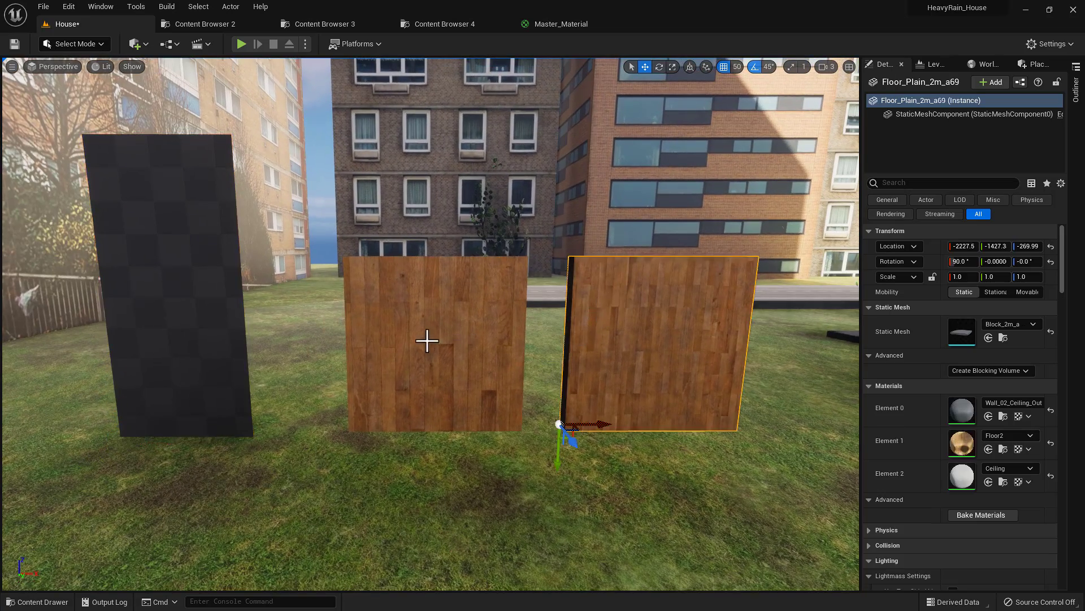
click(428, 343)
right_drag(438, 352, 434, 342)
key(s)
key(r)
drag(499, 373, 499, 260)
Scale the Floor_Plain_2m_a69 block to about 3.27 along Y and compare its texture with the neighbouring stretched block.
mouse_move(500, 404)
right_down()
mouse_move(509, 379)
mouse_move(506, 391)
right_up()
click(607, 407)
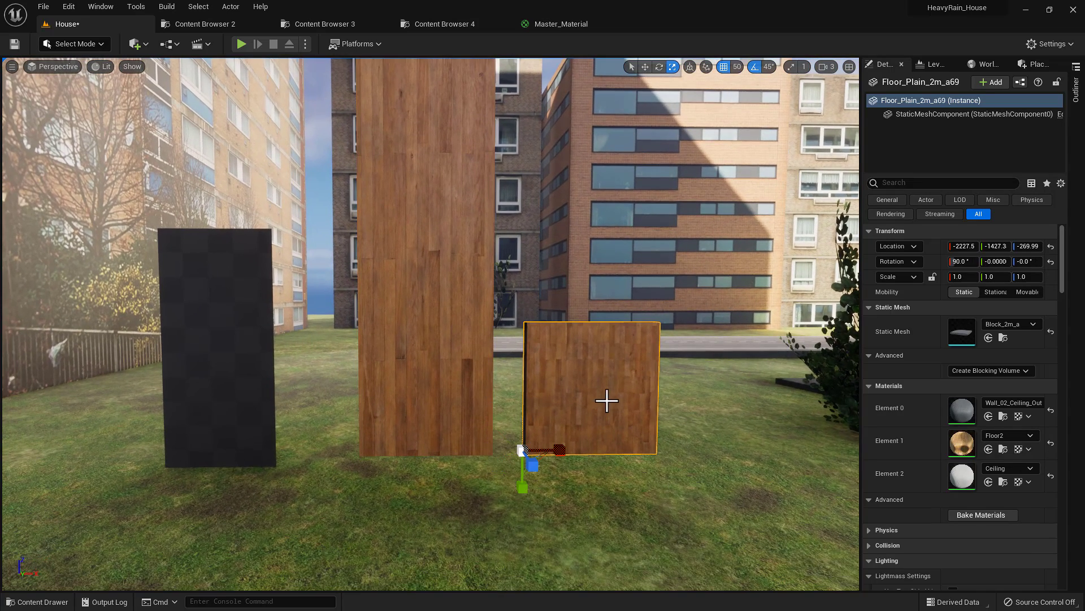
drag(523, 488, 528, 578)
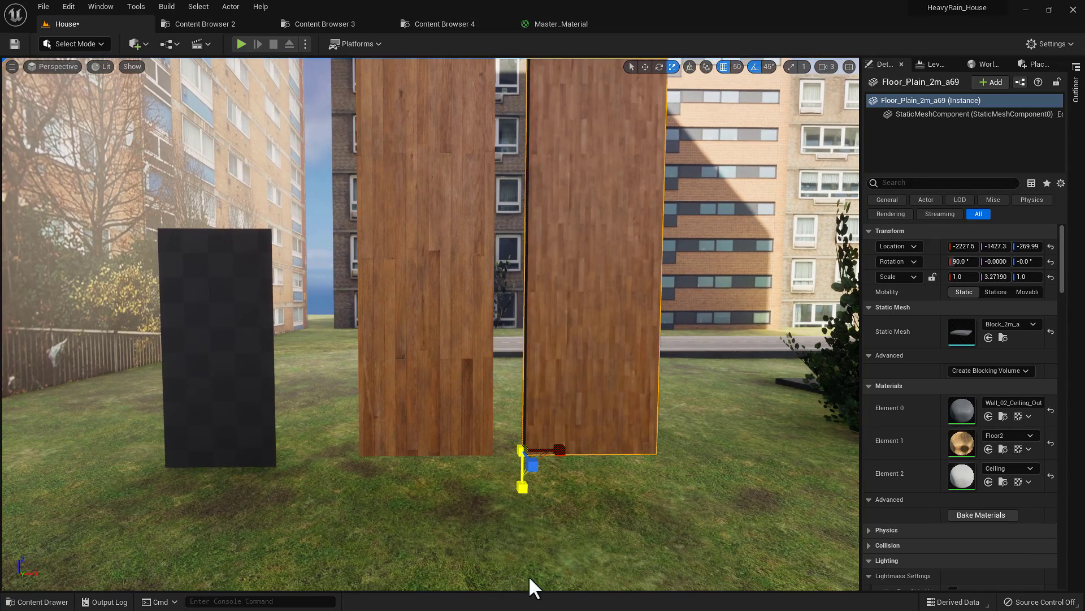
right_drag(567, 373, 549, 398)
scroll(432, 365, up, 2)
key(s)
right_drag(591, 352, 574, 338)
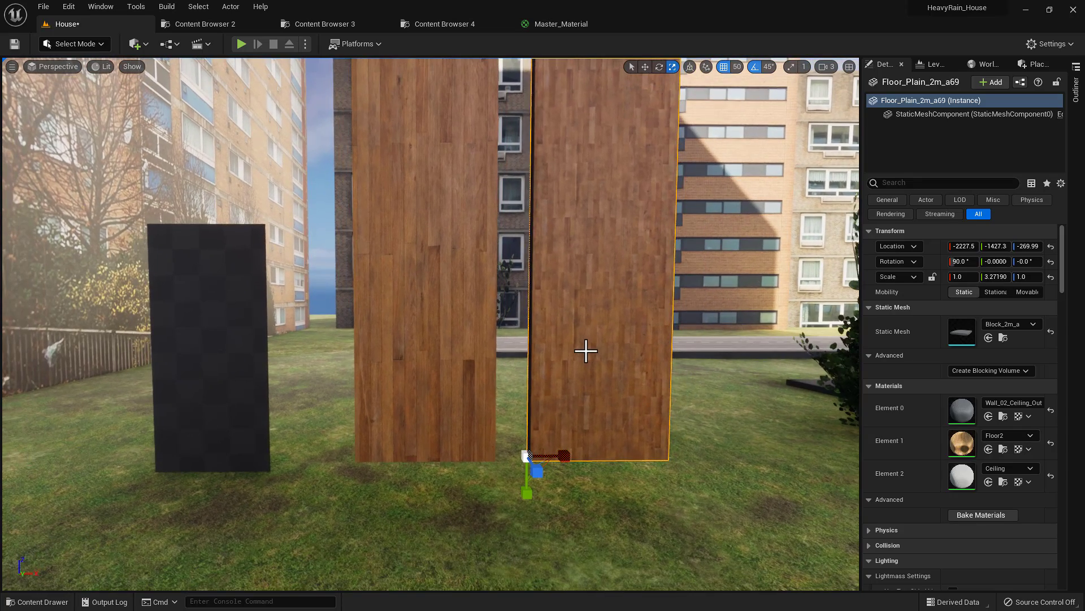
Undo the vertical scaling of both wooden blocks.
key(ctrl+z)
key(ctrl+z)
key(ctrl+z)
Select Wall_Plain_2m_a1, examine it beside the wooden blocks in Lightmap Density view, and return to Lit view.
click(258, 376)
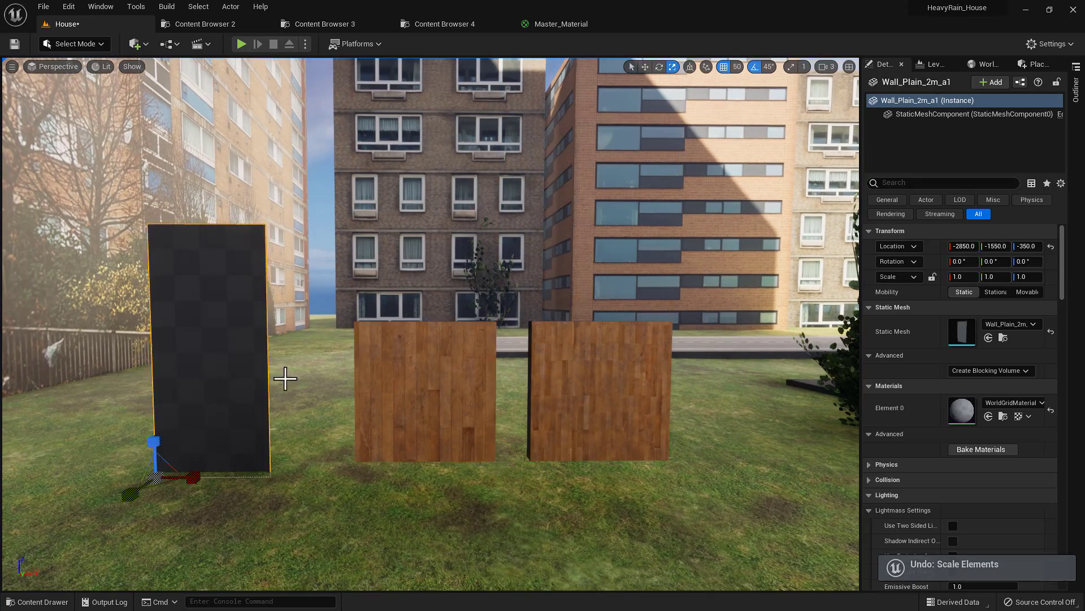
key(w)
right_drag(396, 370, 431, 358)
key(alt+0)
key(w)
key(a)
key(s)
key(alt+4)
key(s)
key(d)
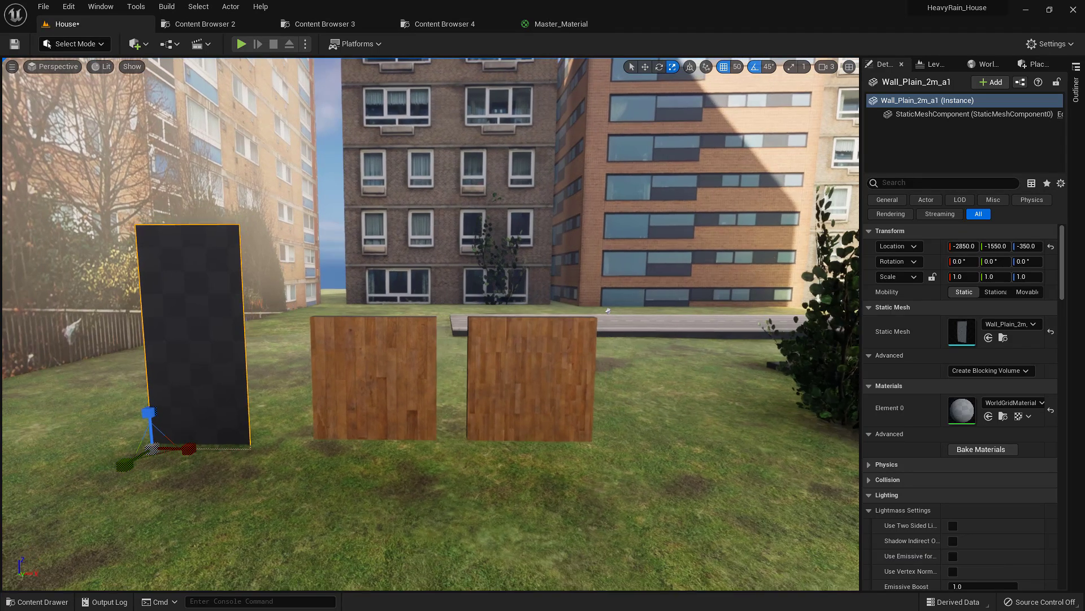
Switch to Maya, make map1 the current UV set of Wall_Plain_2m_a1, and reselect the wall.
key(alt+Tab)
key(alt+Tab)
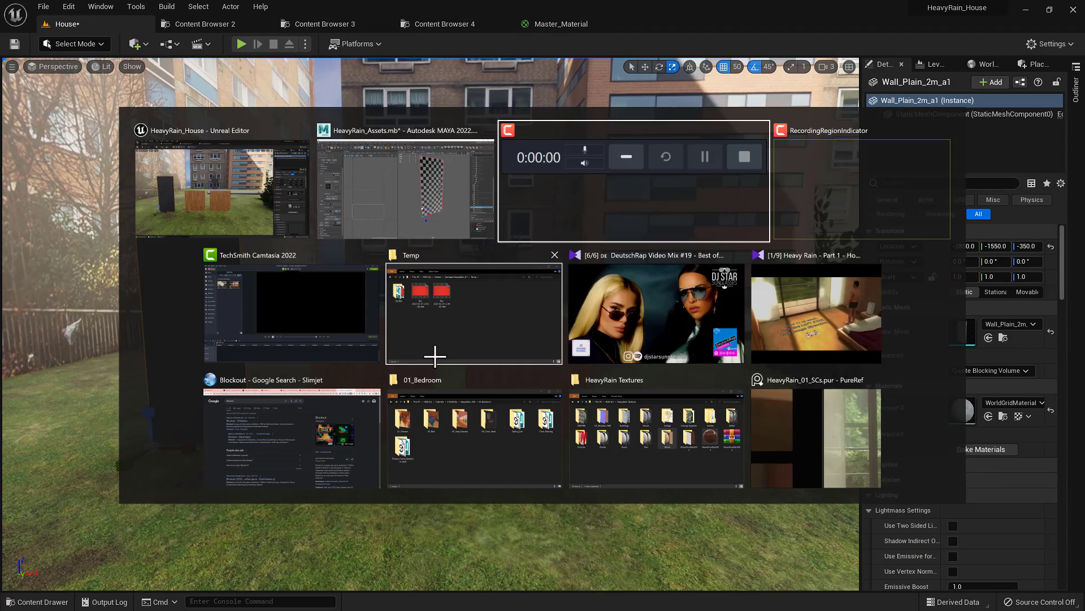
click(460, 213)
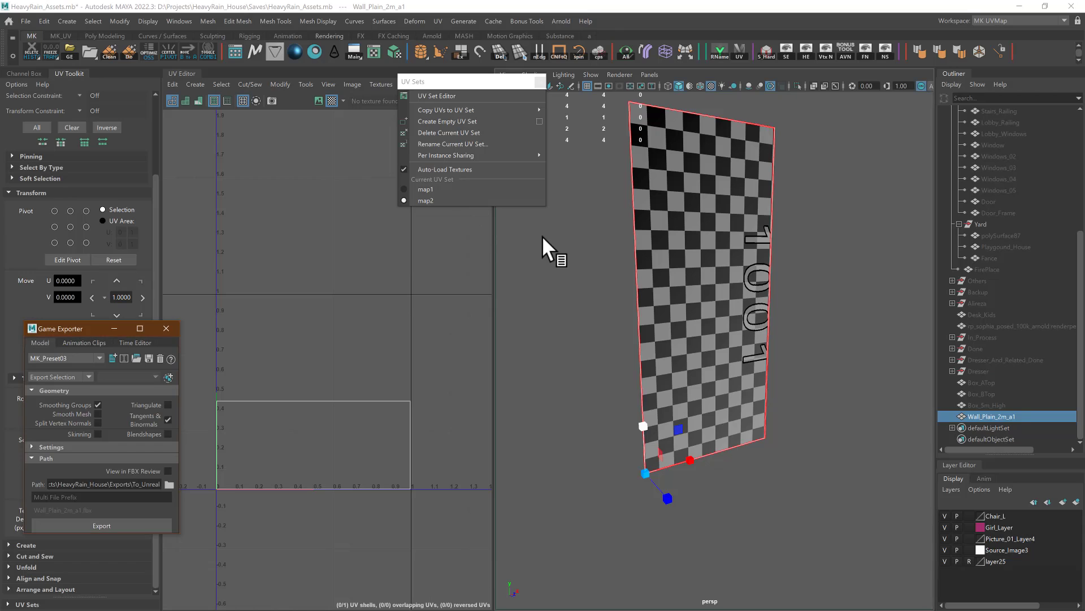
click(436, 190)
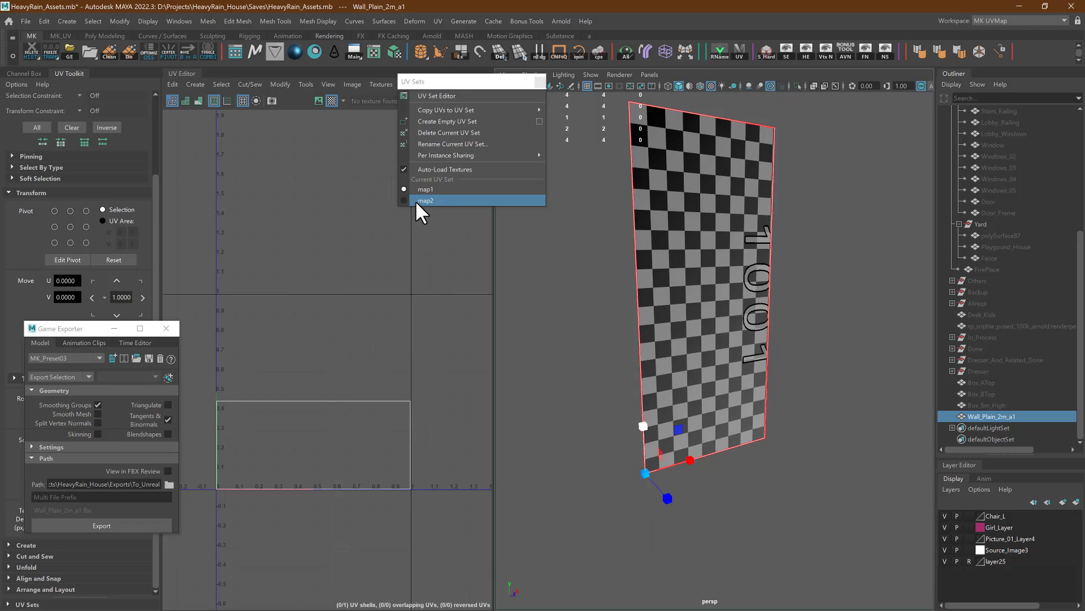
click(776, 315)
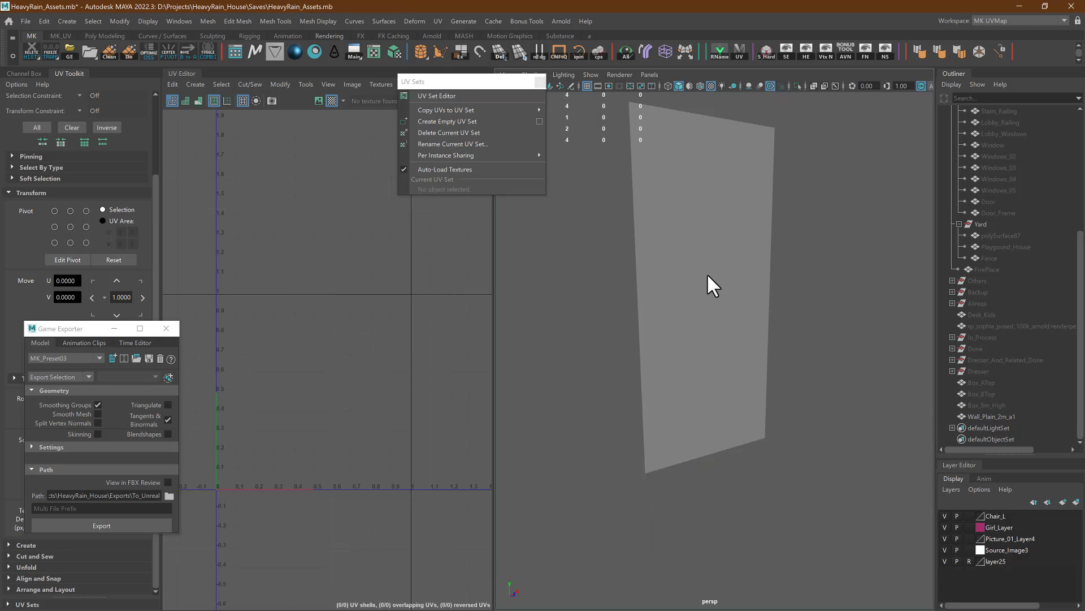
click(707, 275)
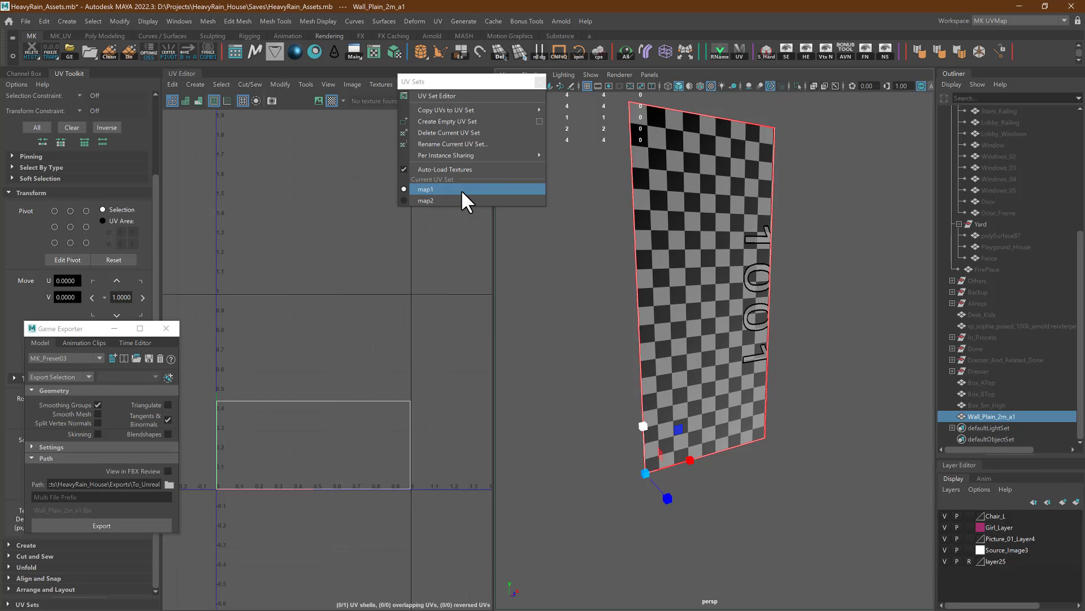
Examine the wall's checker mapping in Maya's perspective view and return to the wall and blocks in the Unreal Engine level.
alt+middle_drag(559, 289, 588, 292)
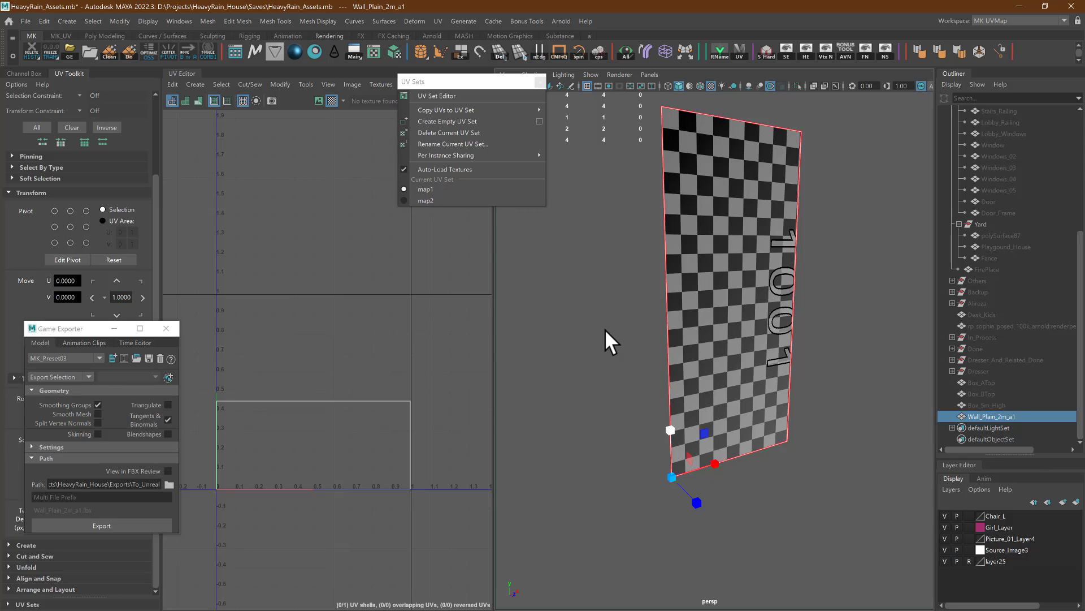
alt+drag(650, 320, 596, 357)
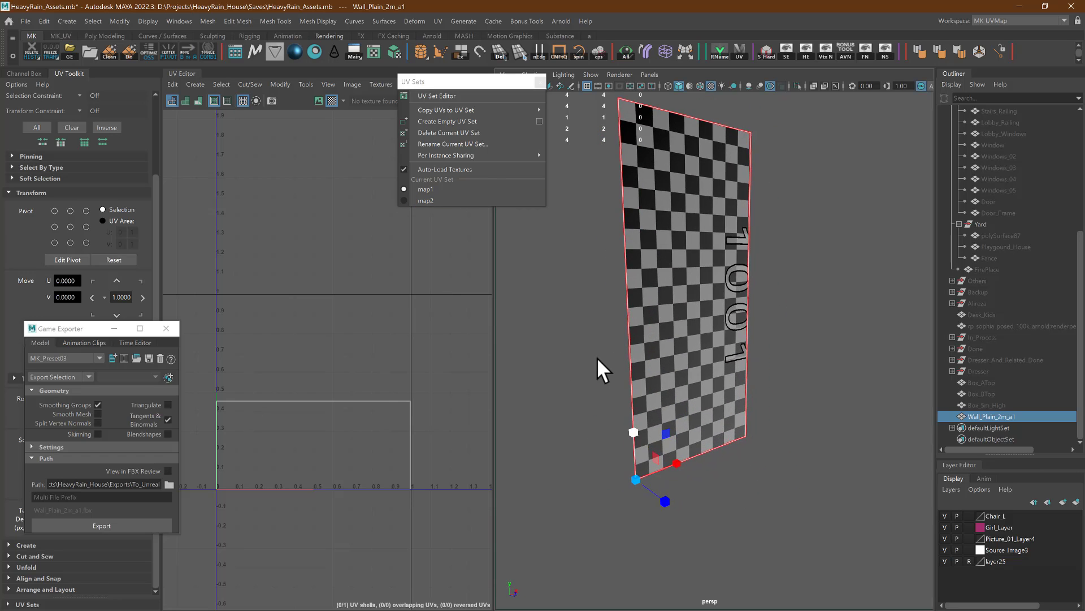
key(alt+Tab)
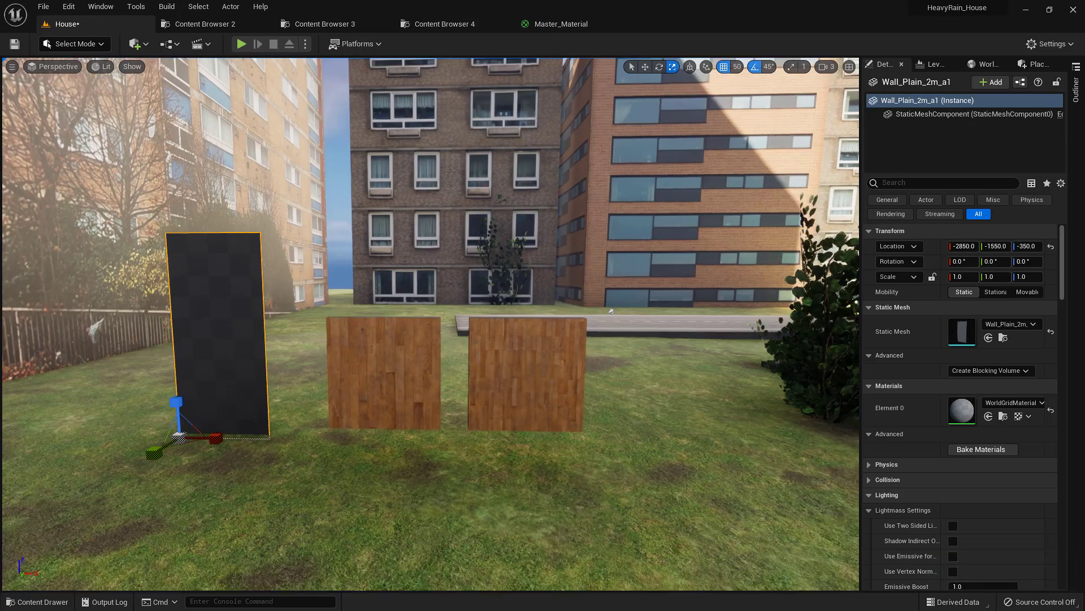
right_drag(510, 390, 473, 407)
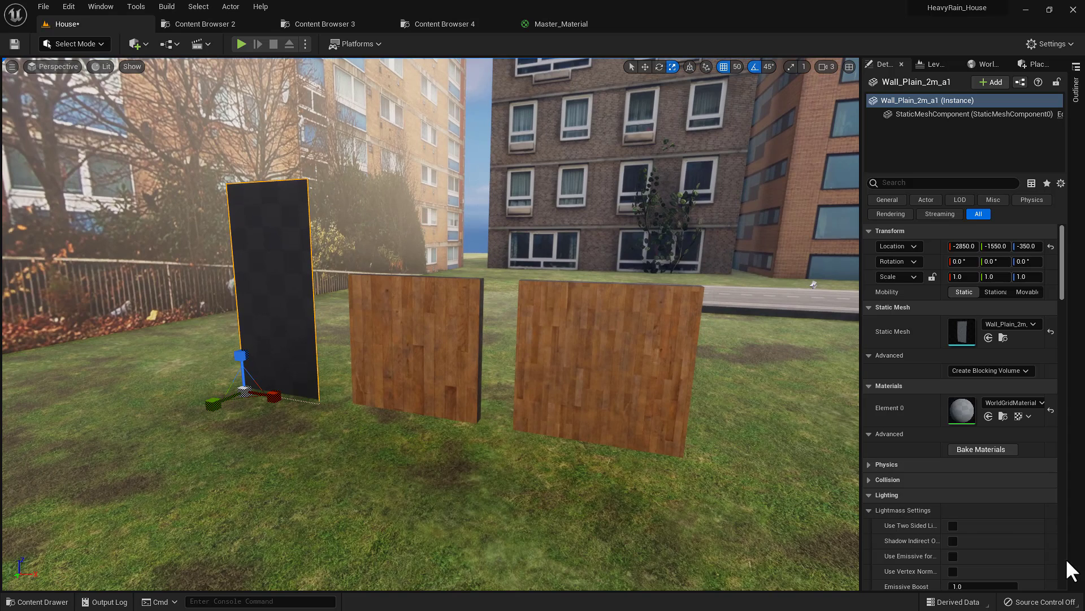